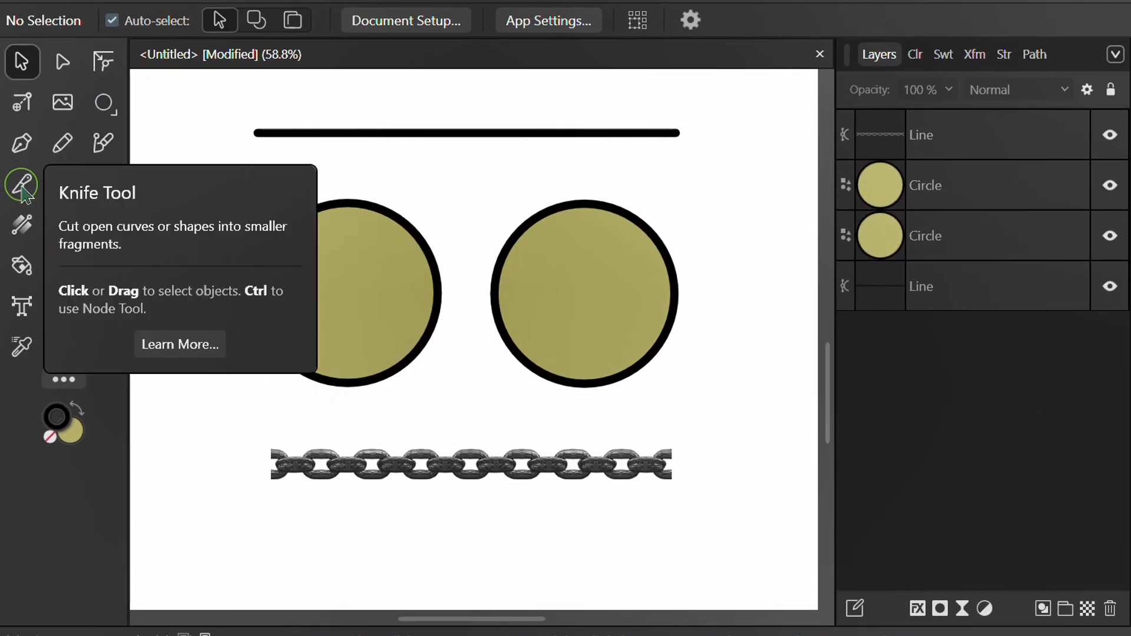
# Cut the black line above the circles in two near its middle with the Knife Tool
pyautogui.click(21, 186)
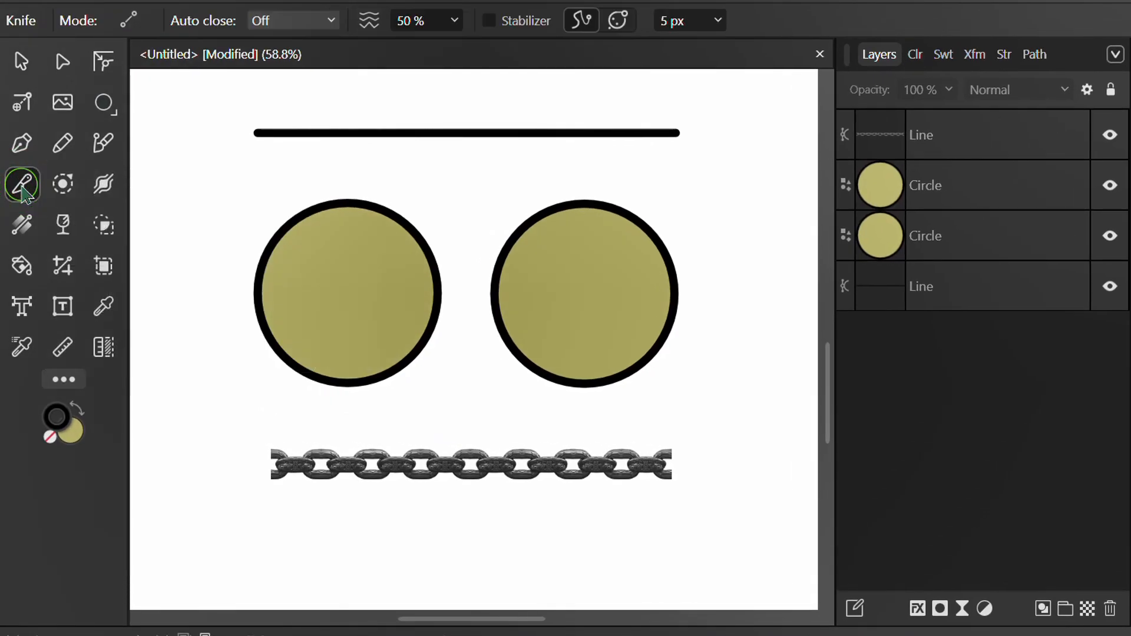
pyautogui.click(466, 128)
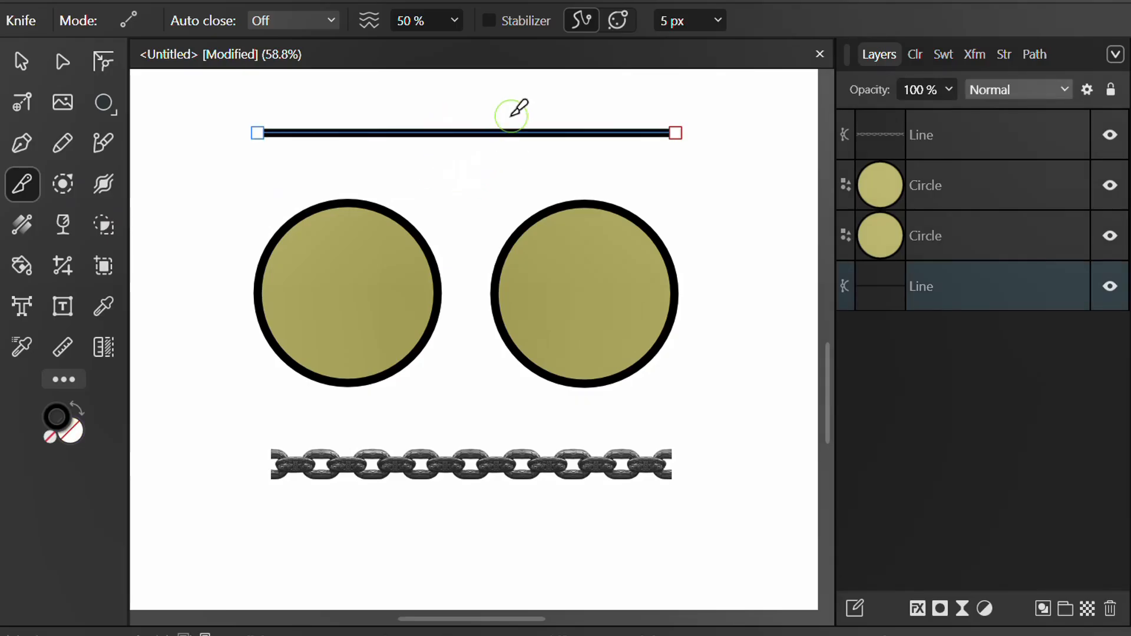
pyautogui.moveTo(508, 105); pyautogui.dragTo(463, 177)
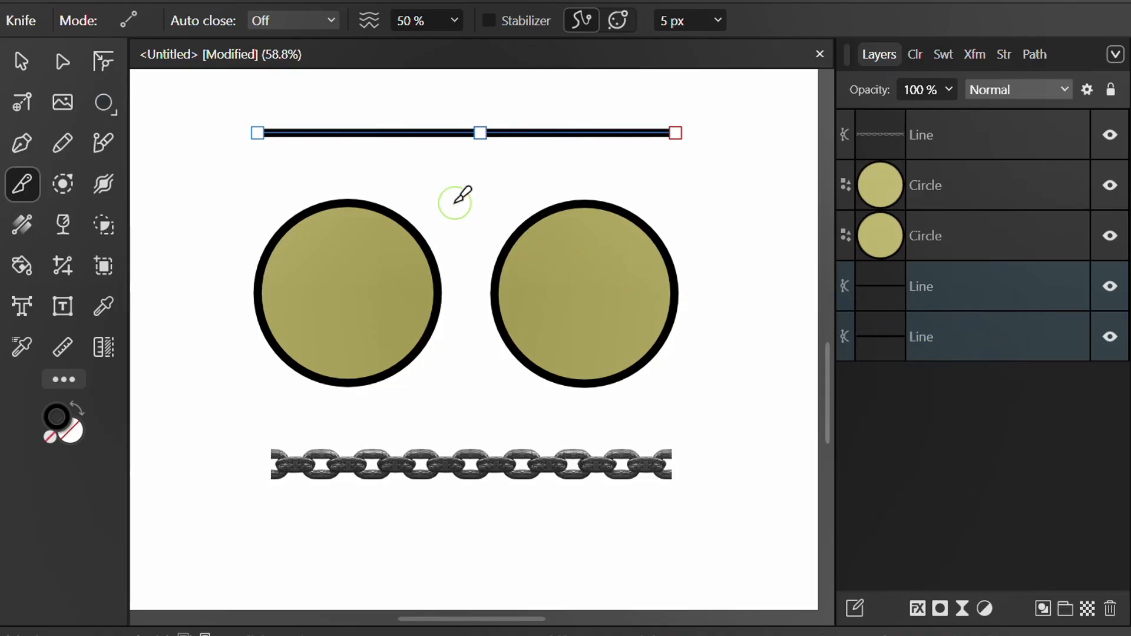
# Move the left half of the cut black line away from the other half and deselect it
pyautogui.press('v')
pyautogui.click(470, 247)
pyautogui.moveTo(366, 101); pyautogui.dragTo(333, 155)
pyautogui.moveTo(396, 139); pyautogui.dragTo(361, 139)
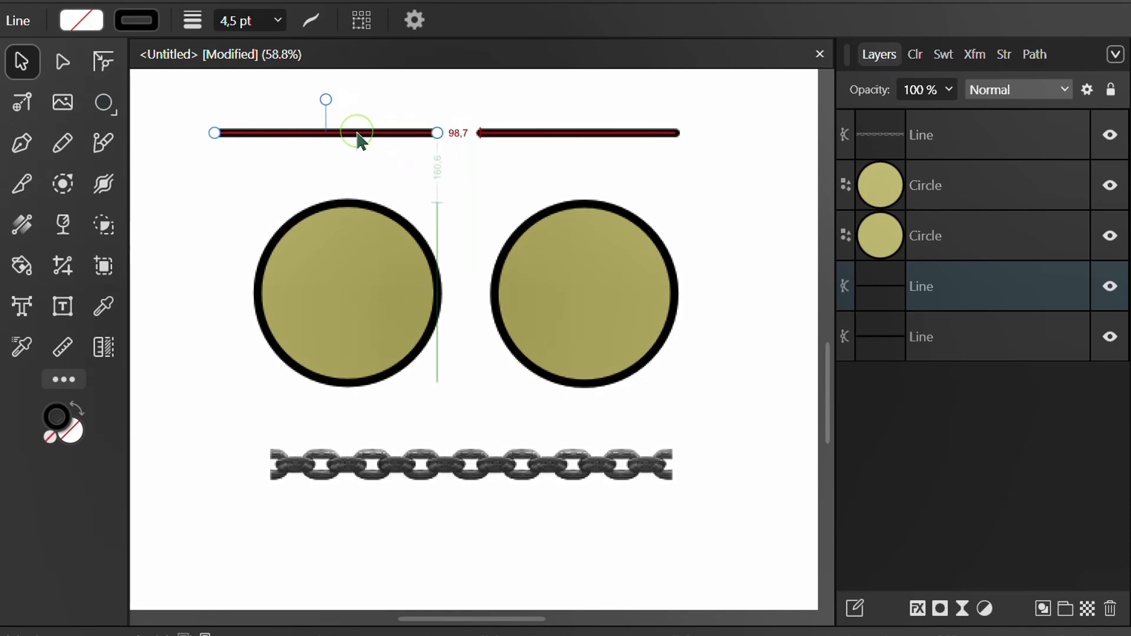
pyautogui.click(465, 241)
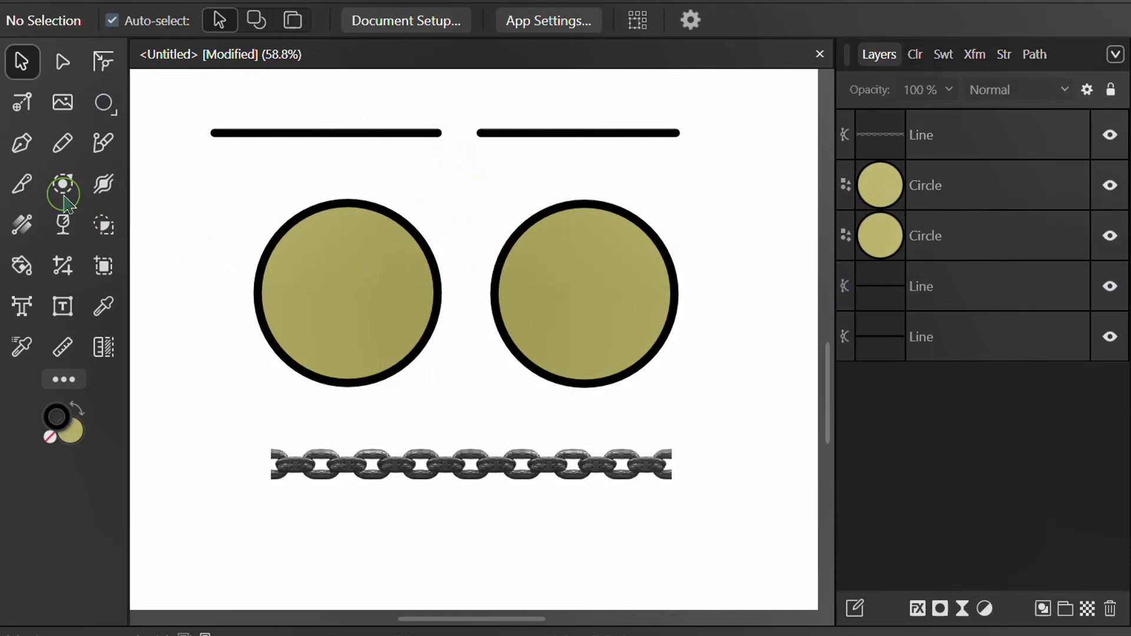
# Cut the left circle from top to bottom along a freehand S-shaped path with the Knife Tool
pyautogui.click(22, 185)
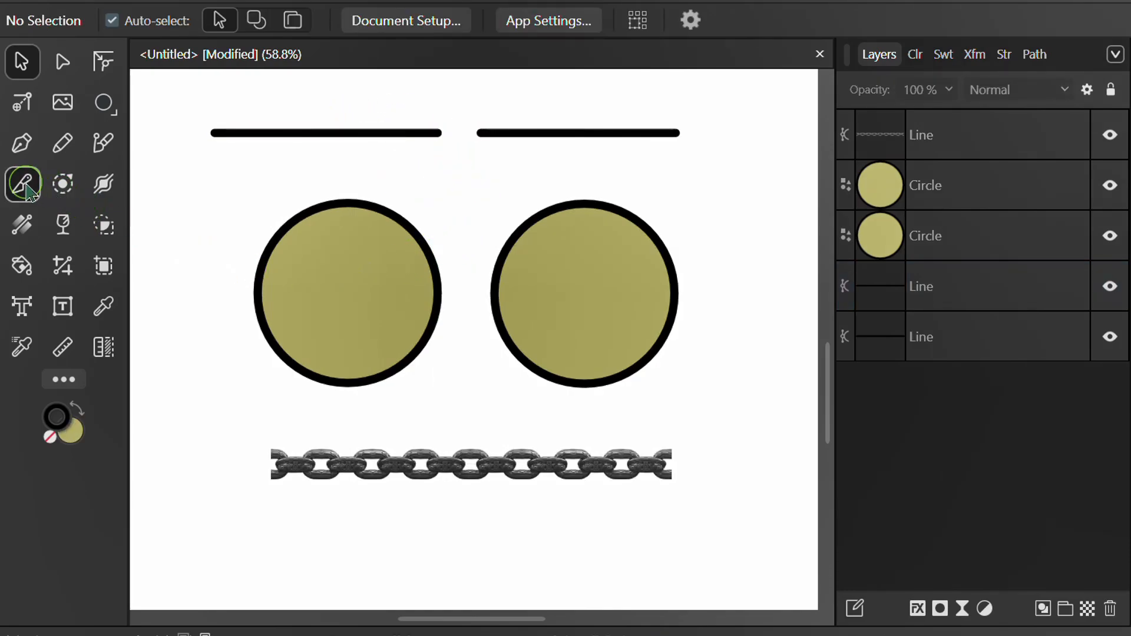
pyautogui.click(327, 274)
pyautogui.moveTo(382, 188)
pyautogui.mouseDown()
pyautogui.moveTo(335, 229)
pyautogui.moveTo(322, 273)
pyautogui.mouseUp()
pyautogui.moveTo(328, 361); pyautogui.dragTo(252, 380)
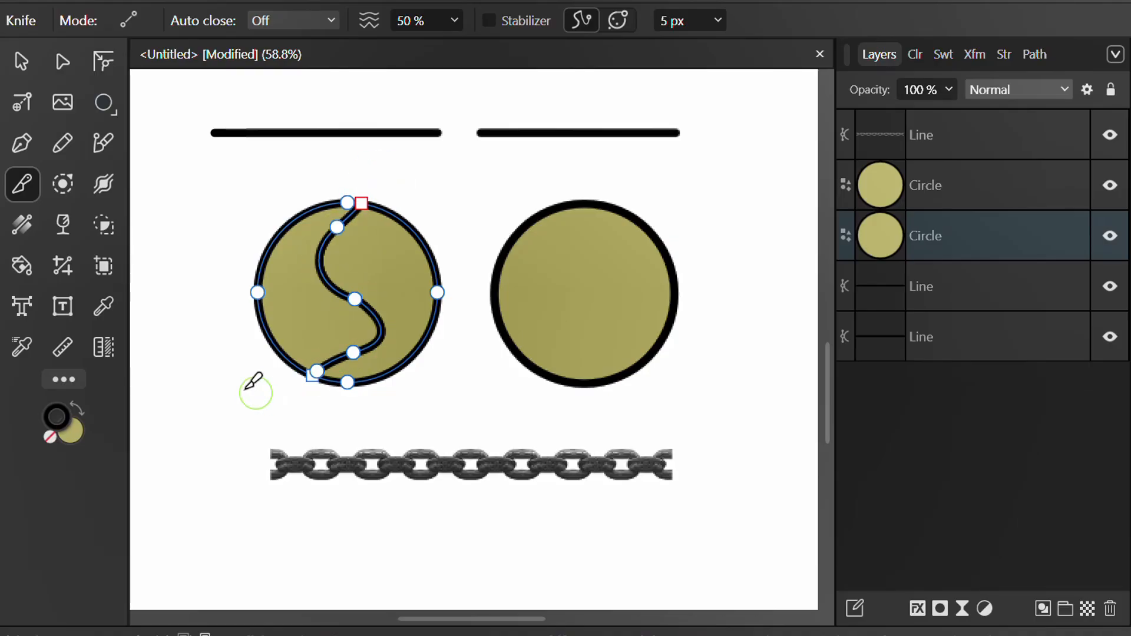
# Move the left piece of the S-cut circle away to separate the two halves, and deselect it
pyautogui.press('v')
pyautogui.click(206, 378)
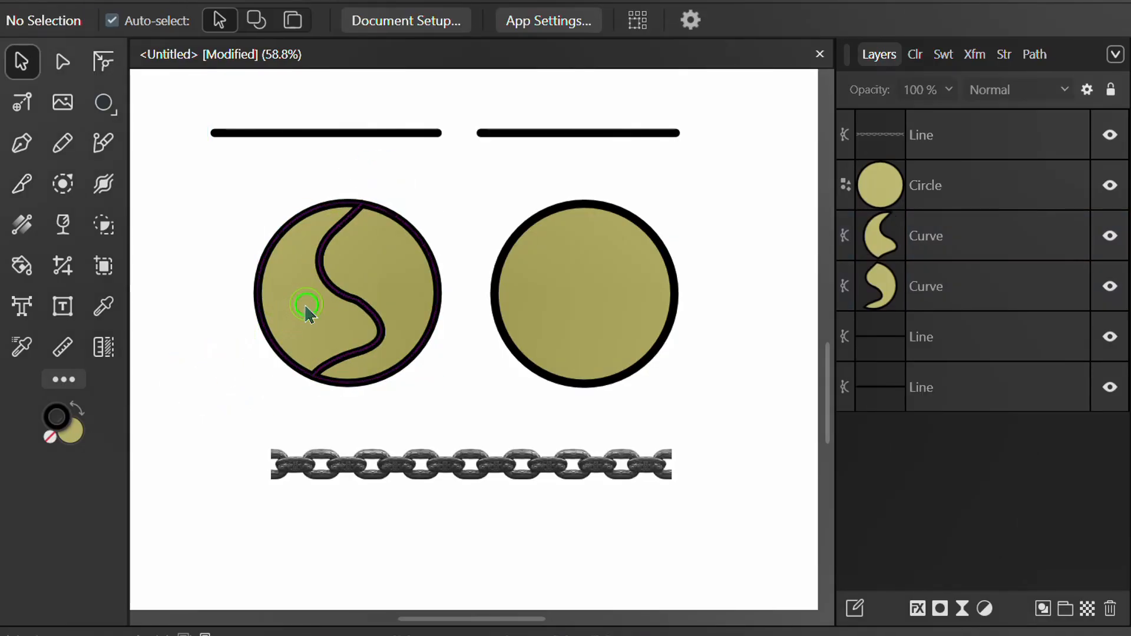
pyautogui.moveTo(305, 311); pyautogui.dragTo(263, 303)
pyautogui.click(254, 413)
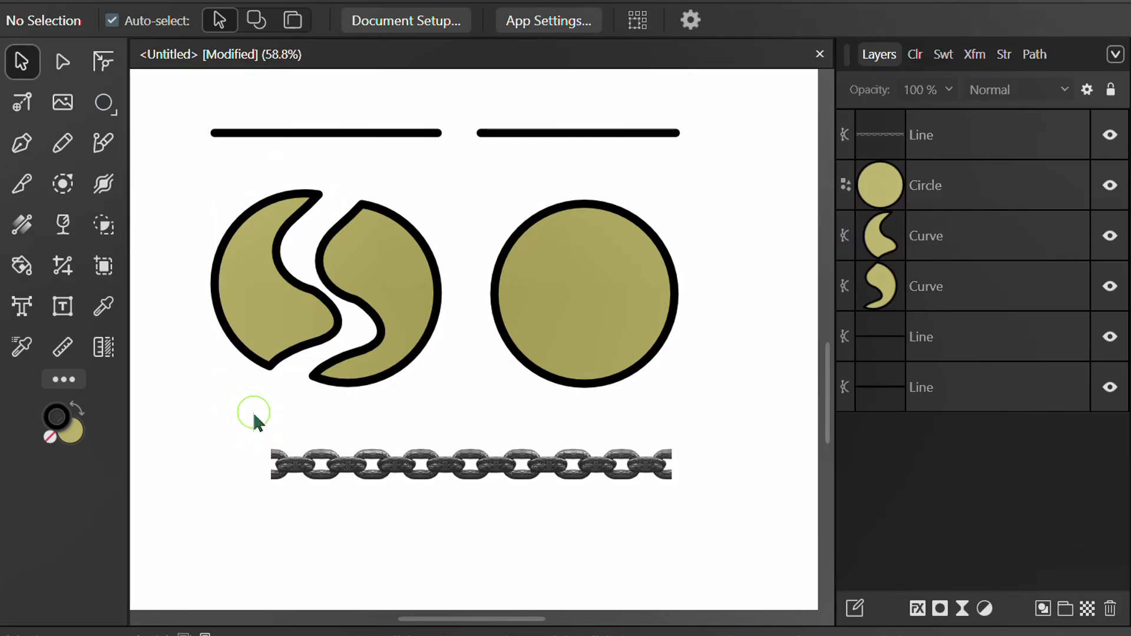
pyautogui.click(106, 247)
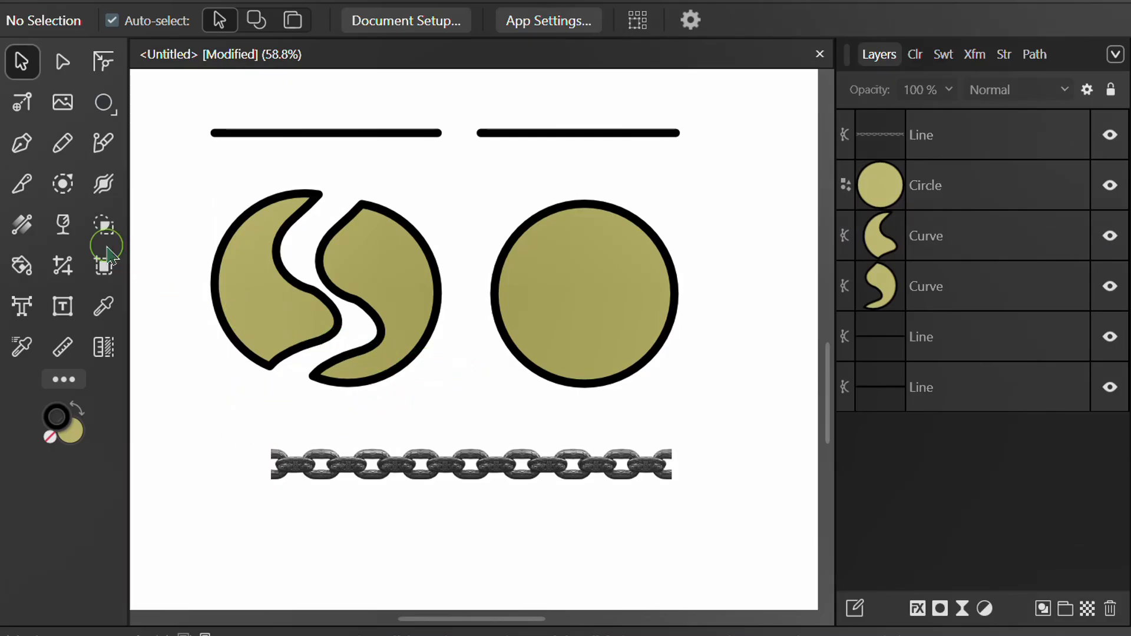
# Slice the right circle into four pieces with a straight horizontal cut and a straight diagonal cut through its centre
pyautogui.click(23, 188)
pyautogui.click(576, 260)
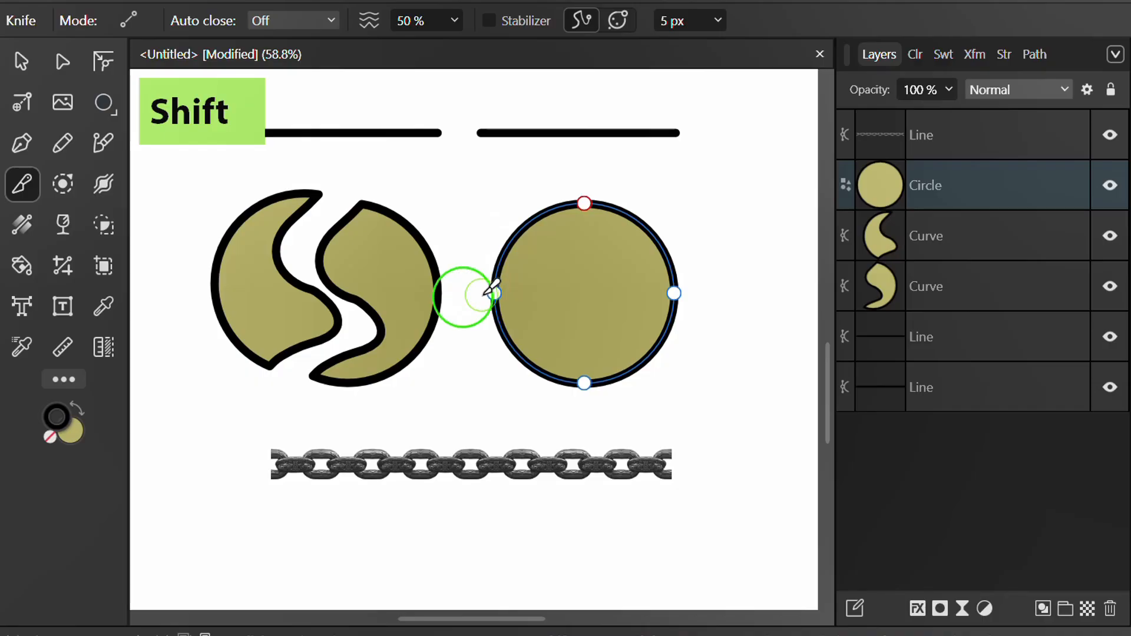
pyautogui.moveTo(463, 295); pyautogui.dragTo(704, 296)
pyautogui.moveTo(494, 389); pyautogui.dragTo(675, 202)
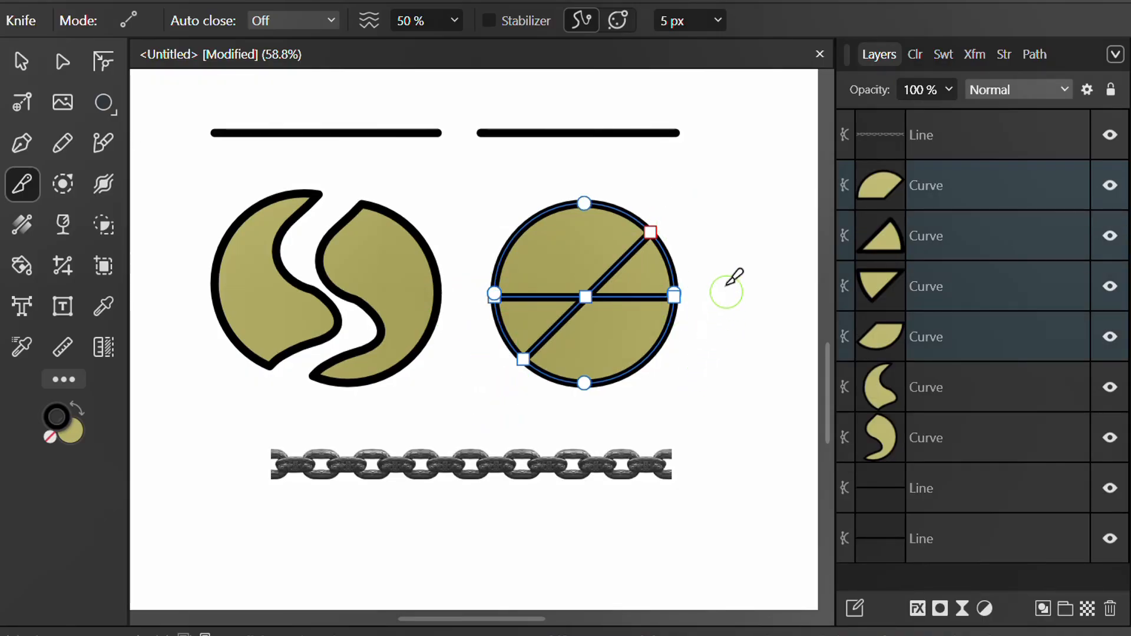
# Pull the upper-left piece and the small right wedge of the sliced circle away from the rest
pyautogui.press('v')
pyautogui.click(725, 317)
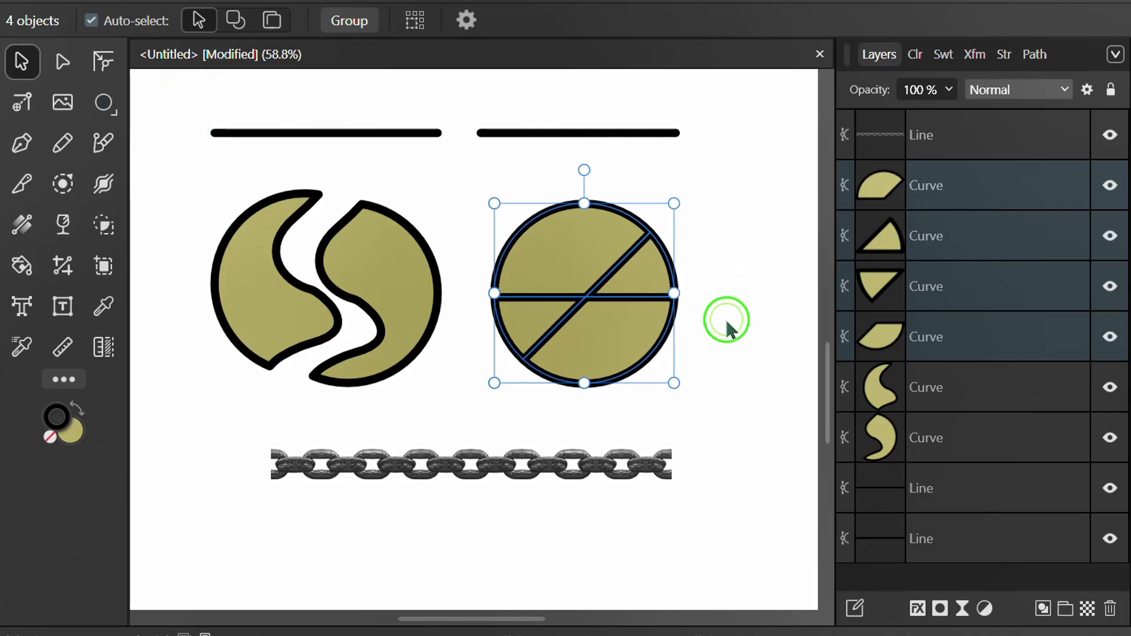
pyautogui.moveTo(575, 253); pyautogui.dragTo(552, 211)
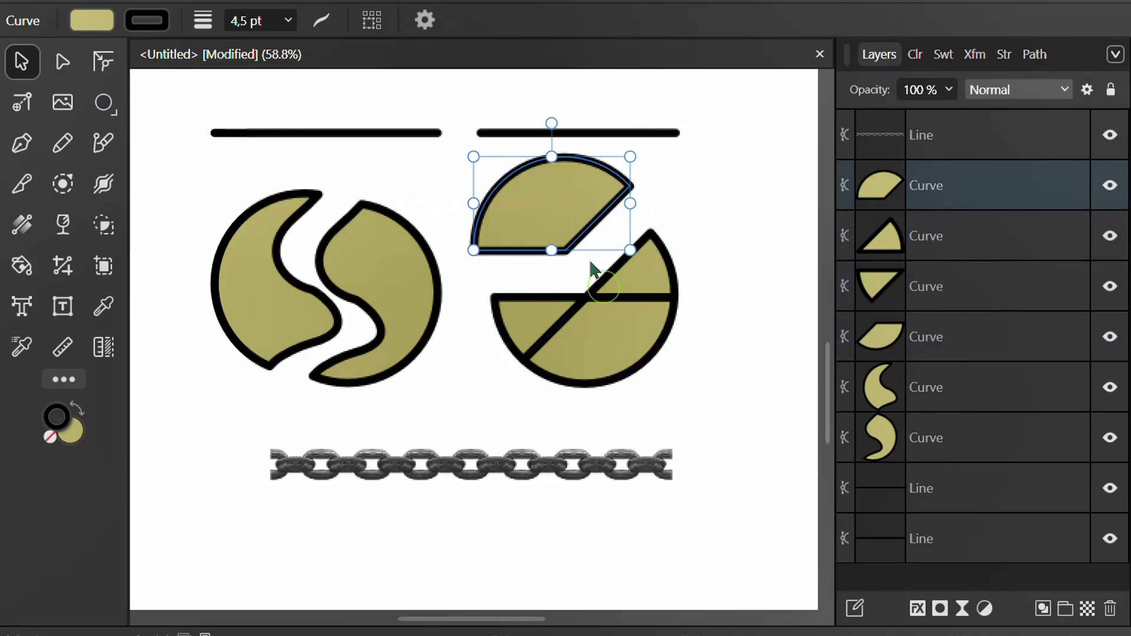
pyautogui.click(649, 279)
pyautogui.moveTo(651, 279); pyautogui.dragTo(695, 262)
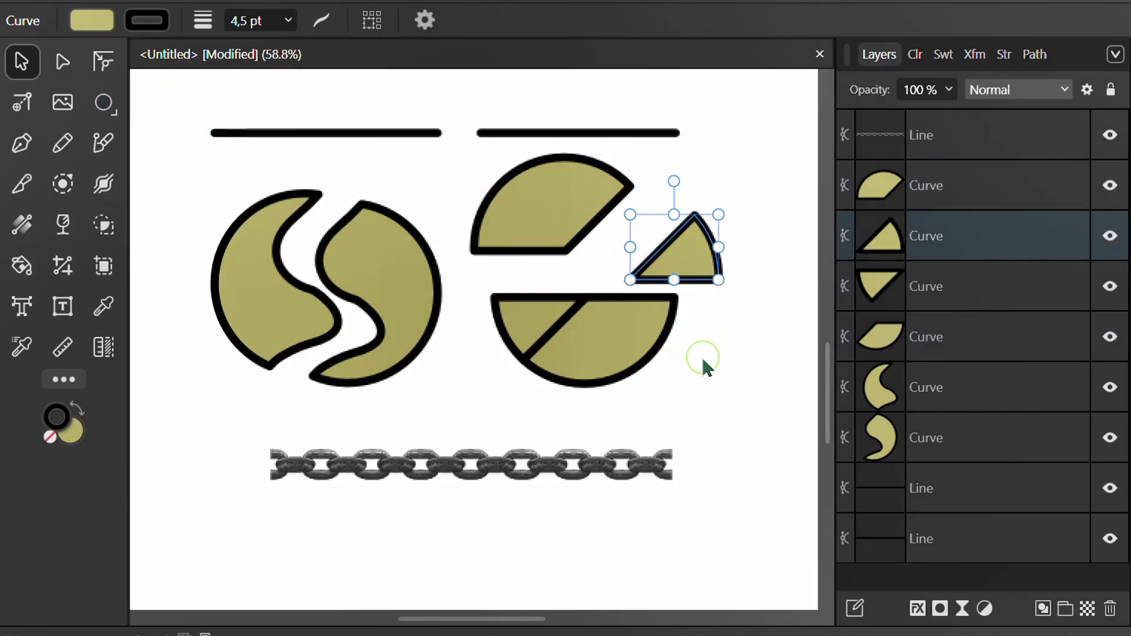
pyautogui.click(698, 361)
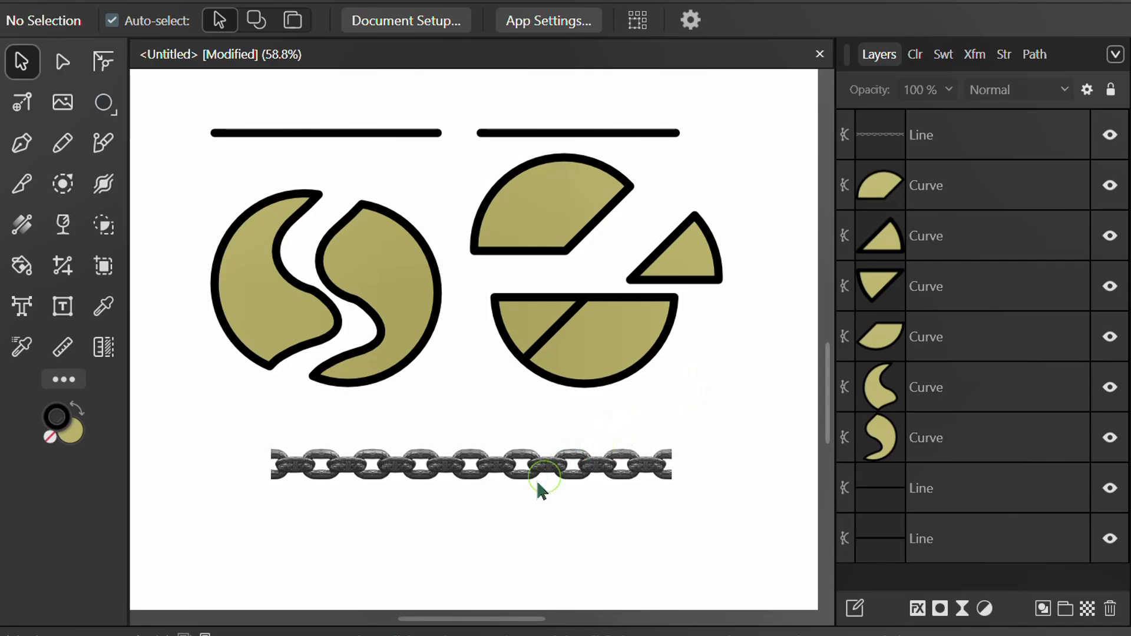
# Select the chain-textured line and slice diagonally across it near its middle with the Knife Tool
pyautogui.click(476, 476)
pyautogui.moveTo(491, 419); pyautogui.dragTo(465, 492)
pyautogui.click(61, 232)
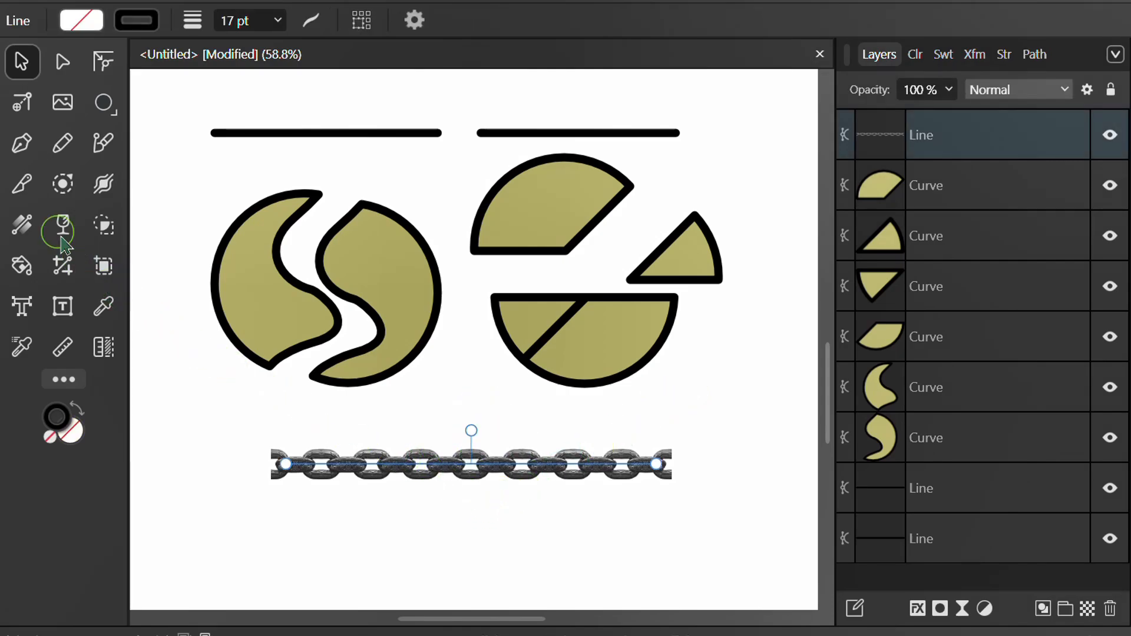
pyautogui.click(22, 186)
pyautogui.moveTo(487, 424)
pyautogui.mouseDown()
pyautogui.moveTo(469, 462)
pyautogui.moveTo(497, 514)
pyautogui.moveTo(511, 517)
pyautogui.moveTo(448, 427)
pyautogui.moveTo(490, 415)
pyautogui.moveTo(527, 518)
pyautogui.moveTo(552, 493)
pyautogui.mouseUp()
pyautogui.press('ctrl')
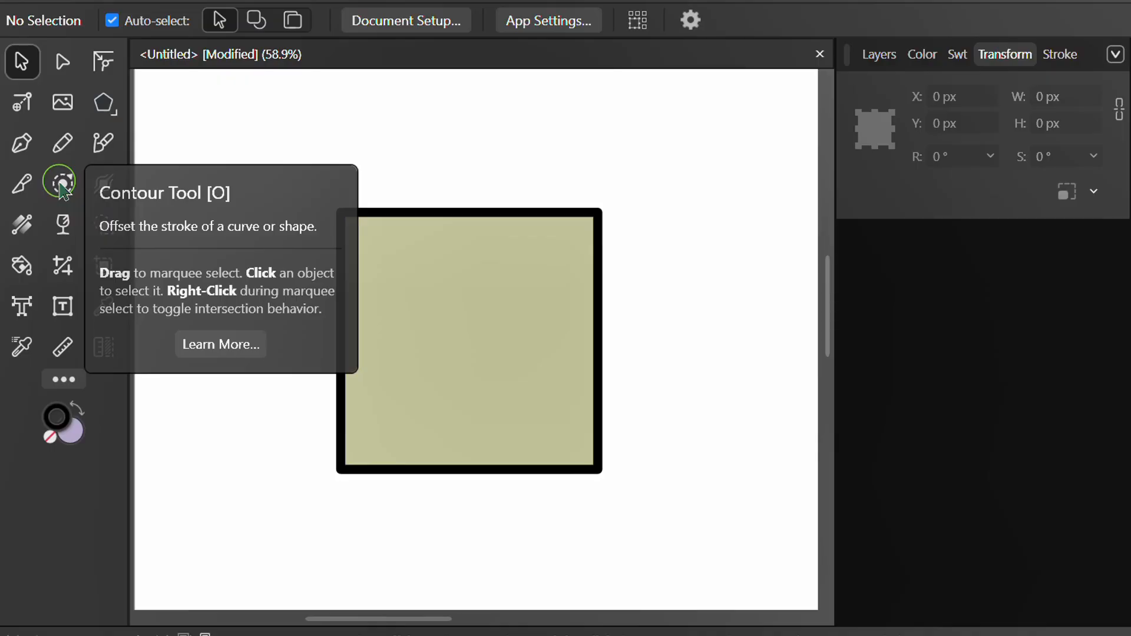
# Apply an outward contour to the beige square with the Contour Tool and set its radius to 100 px
pyautogui.click(61, 185)
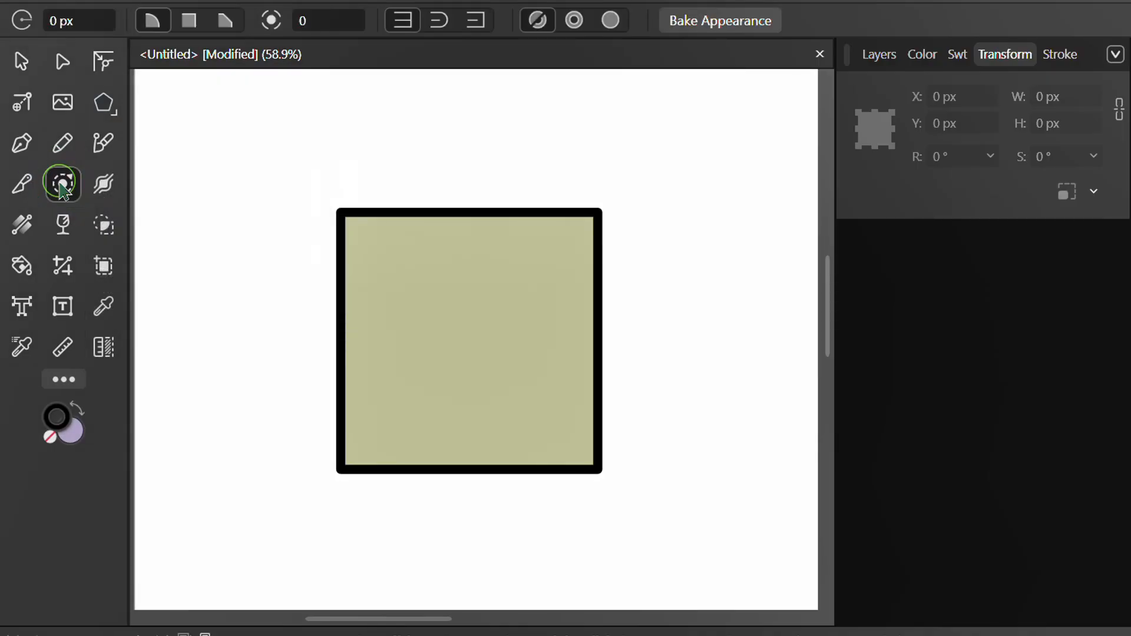
pyautogui.click(525, 253)
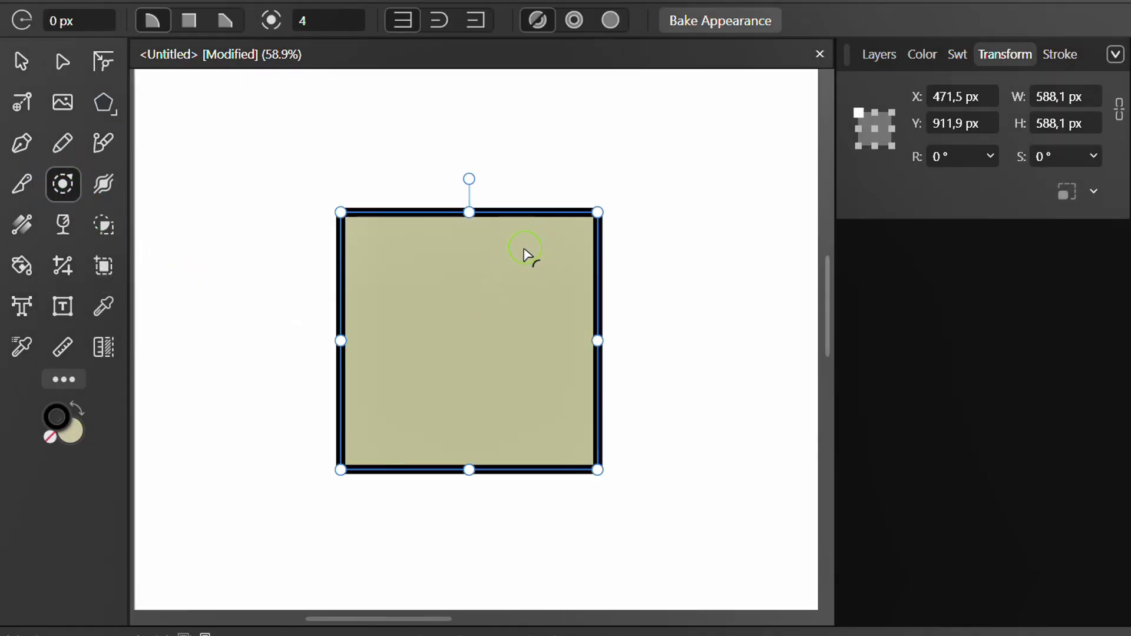
pyautogui.moveTo(489, 322); pyautogui.dragTo(522, 322)
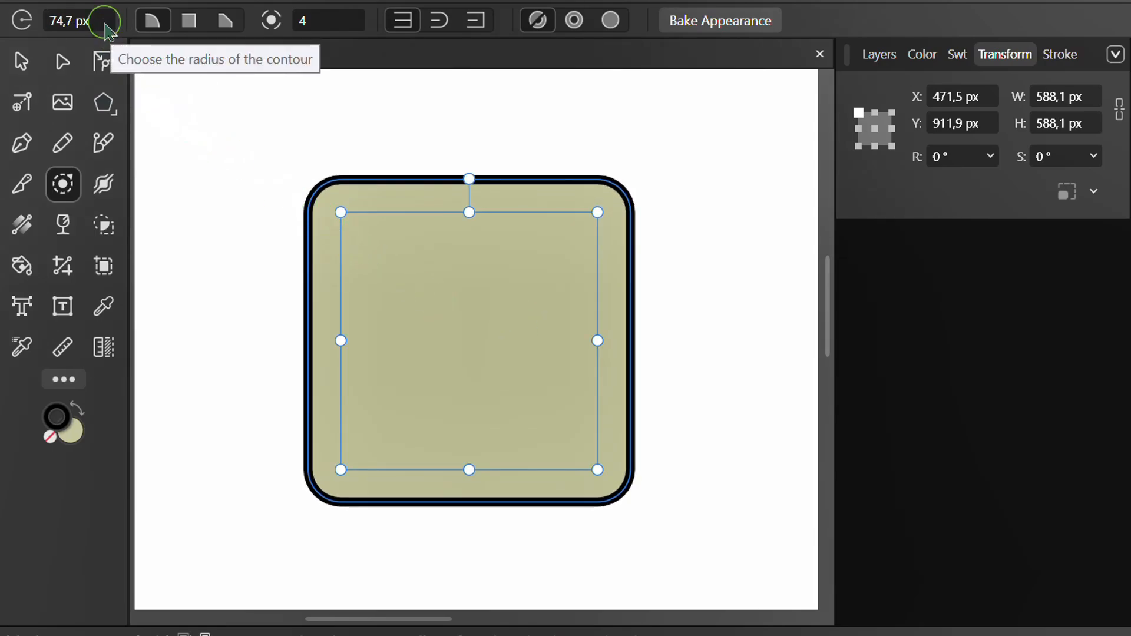
pyautogui.moveTo(106, 22); pyautogui.dragTo(107, 31)
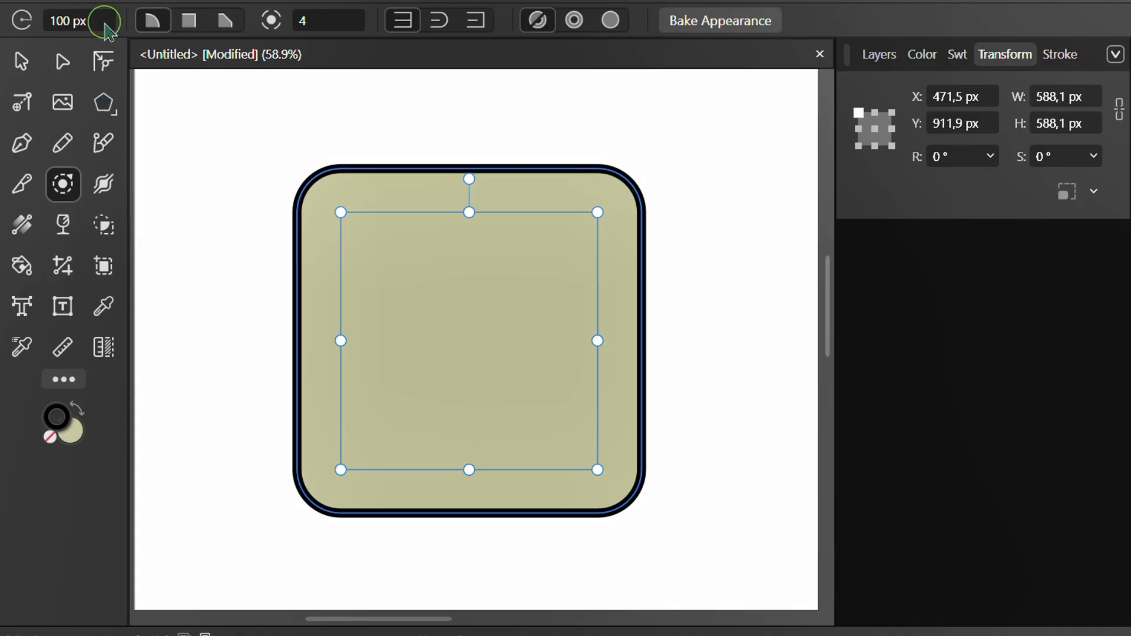
# Try the miter and bevel corner styles on the square's contour, and return to rounded corners
pyautogui.click(188, 25)
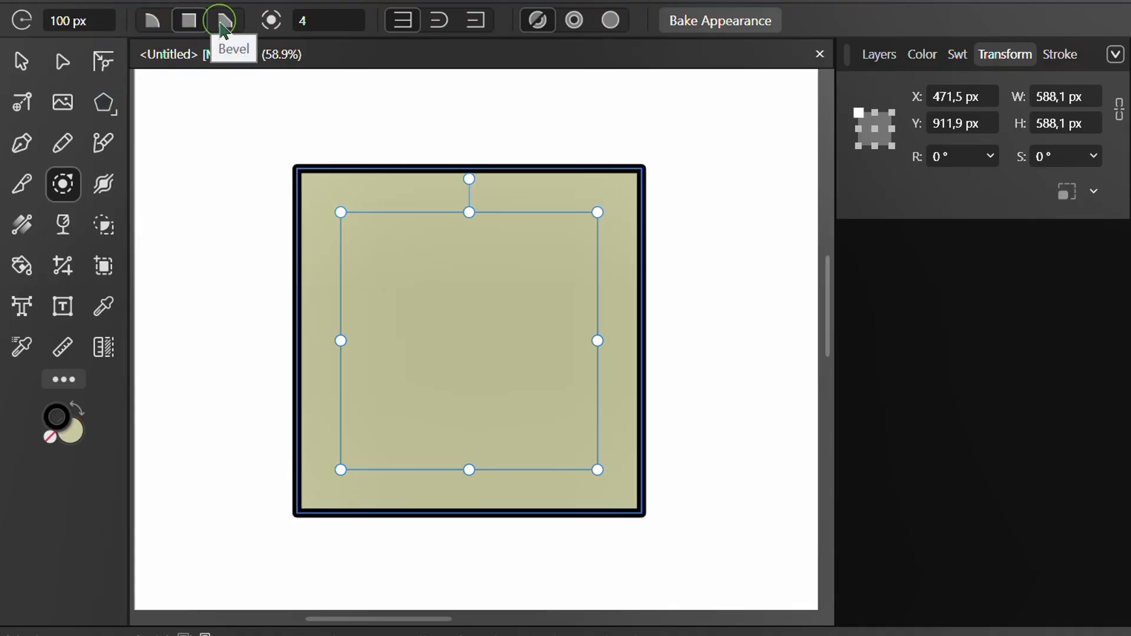
pyautogui.click(224, 24)
pyautogui.click(153, 23)
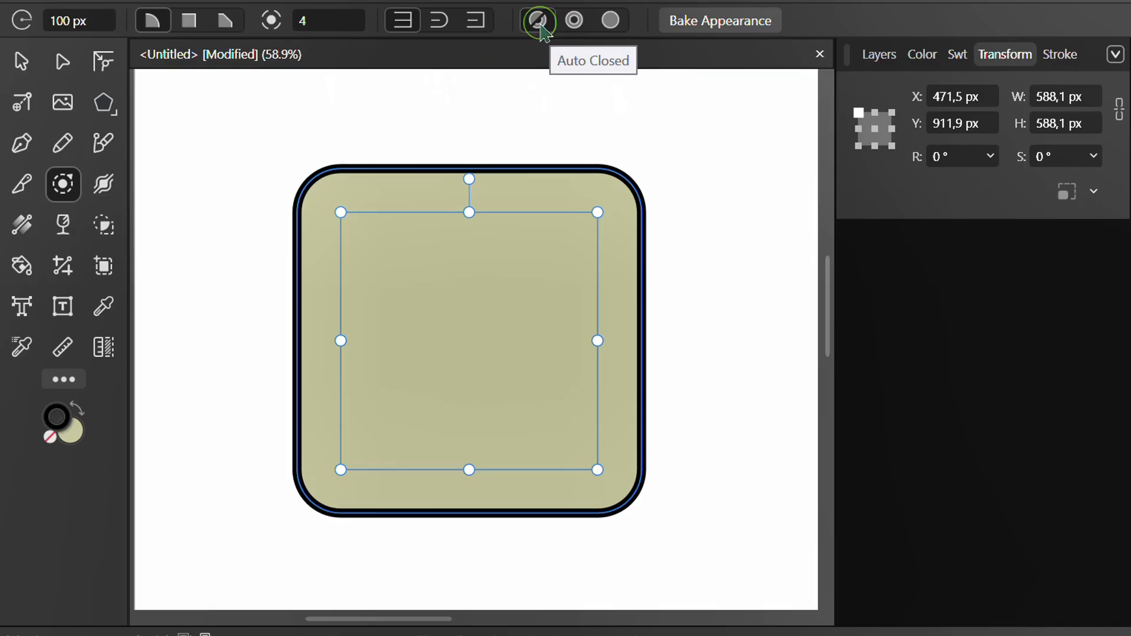
# Compare the open and closed contour types on the square and keep the open type with the hollow centre
pyautogui.click(576, 23)
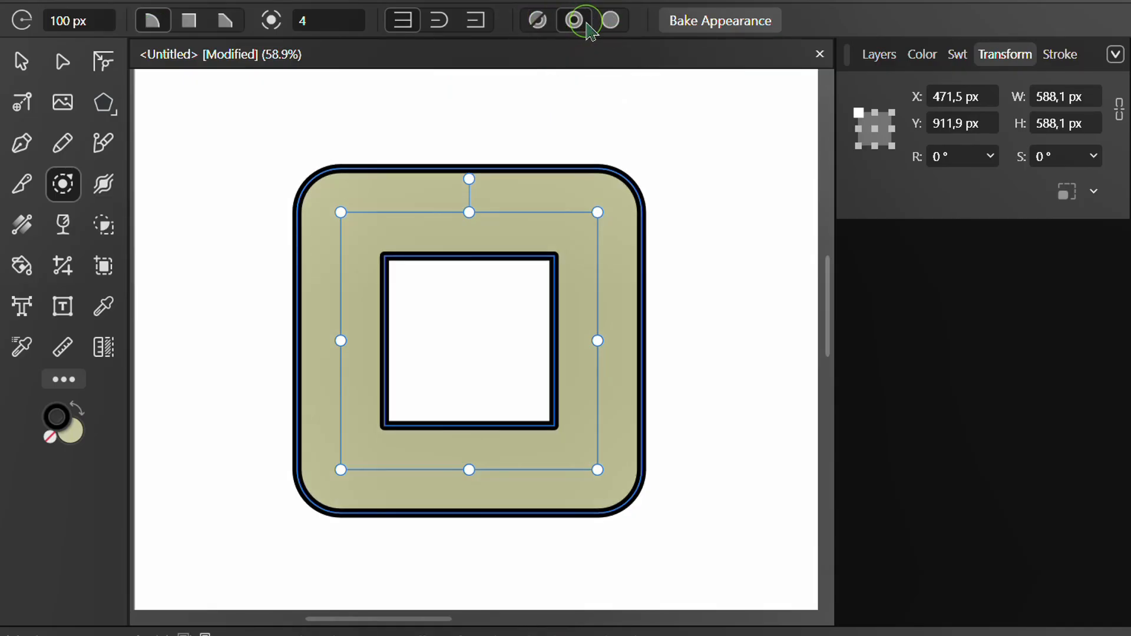
pyautogui.click(610, 21)
pyautogui.click(574, 21)
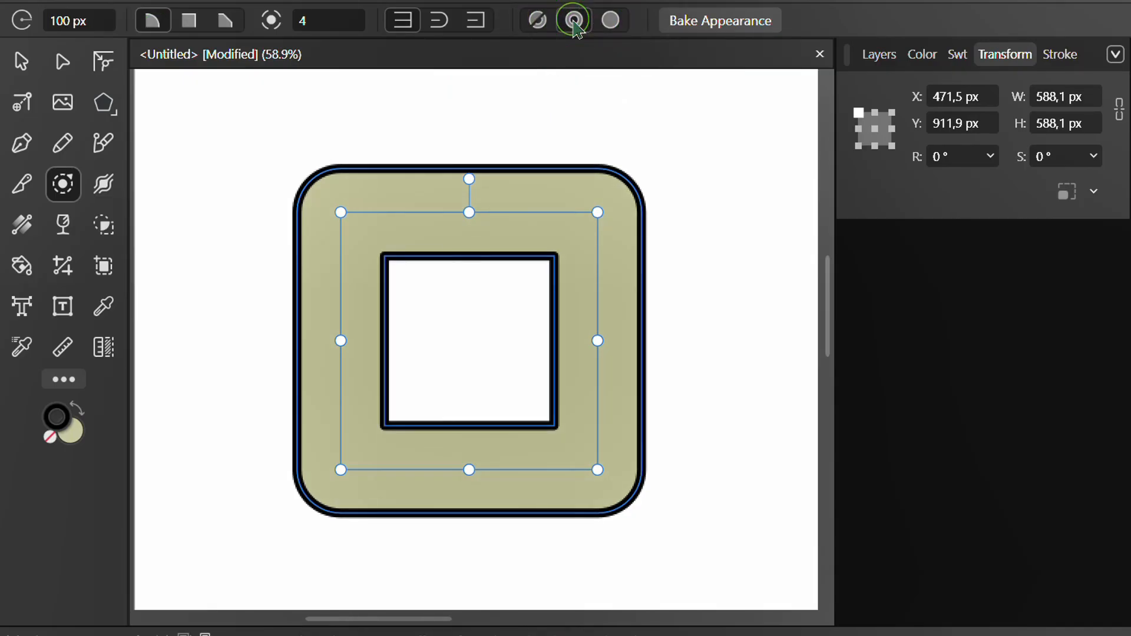
# Reduce the contour radius of the hollow square to 50 px
pyautogui.click(81, 21)
pyautogui.write('94')
pyautogui.press('Return')
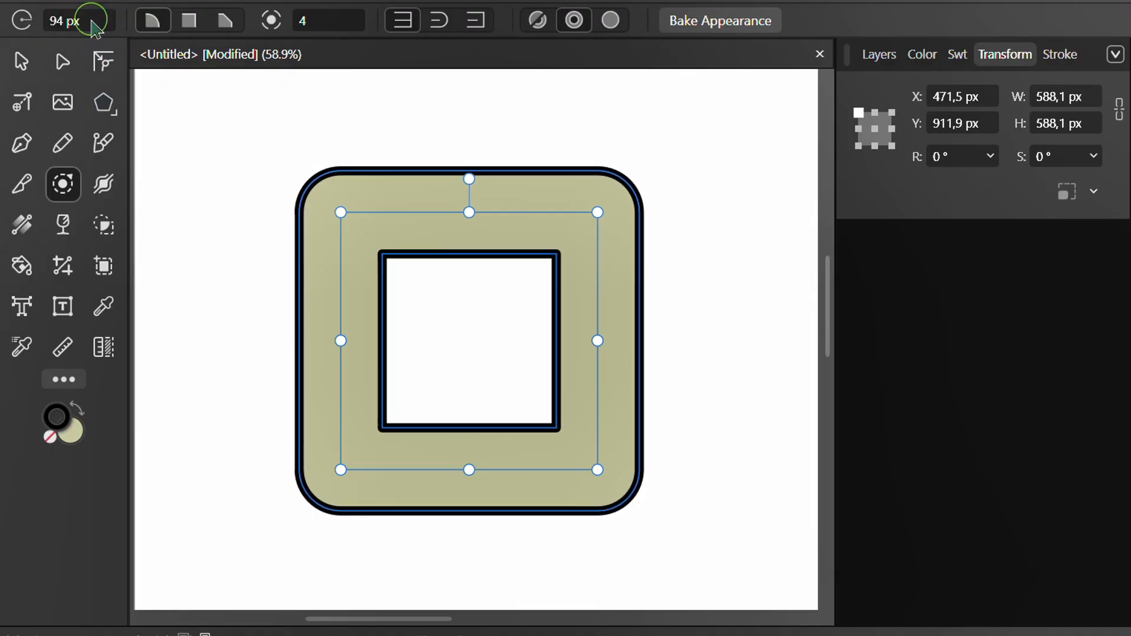
pyautogui.scroll(-10, 94, 27)
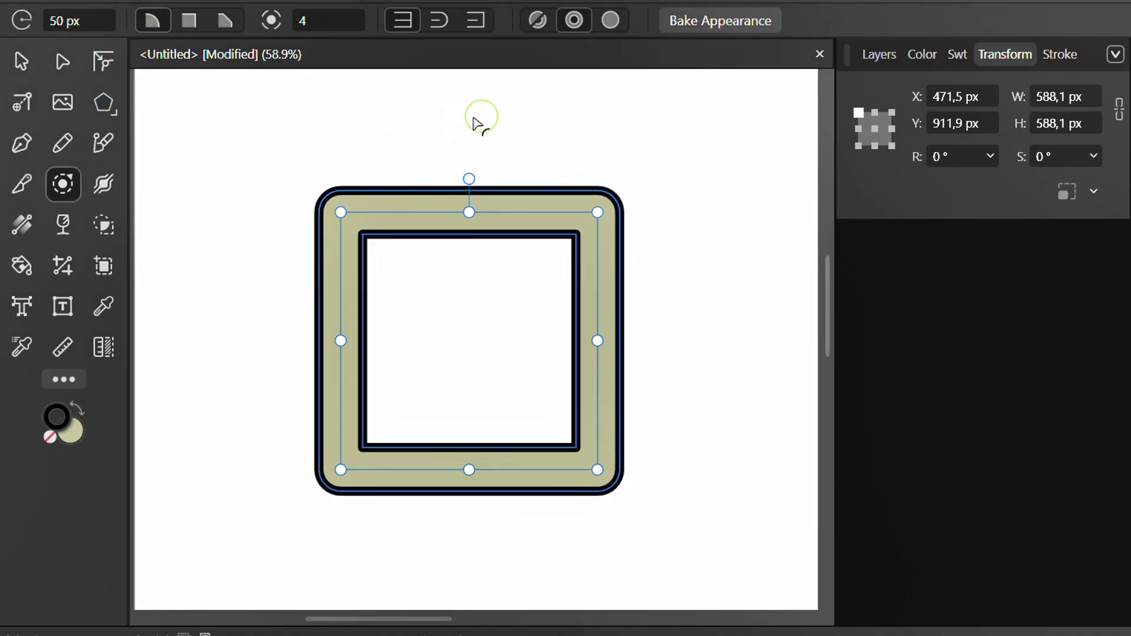
# Bake the contour appearance of the hollow square into editable curves, and delete the resulting frame
pyautogui.click(700, 24)
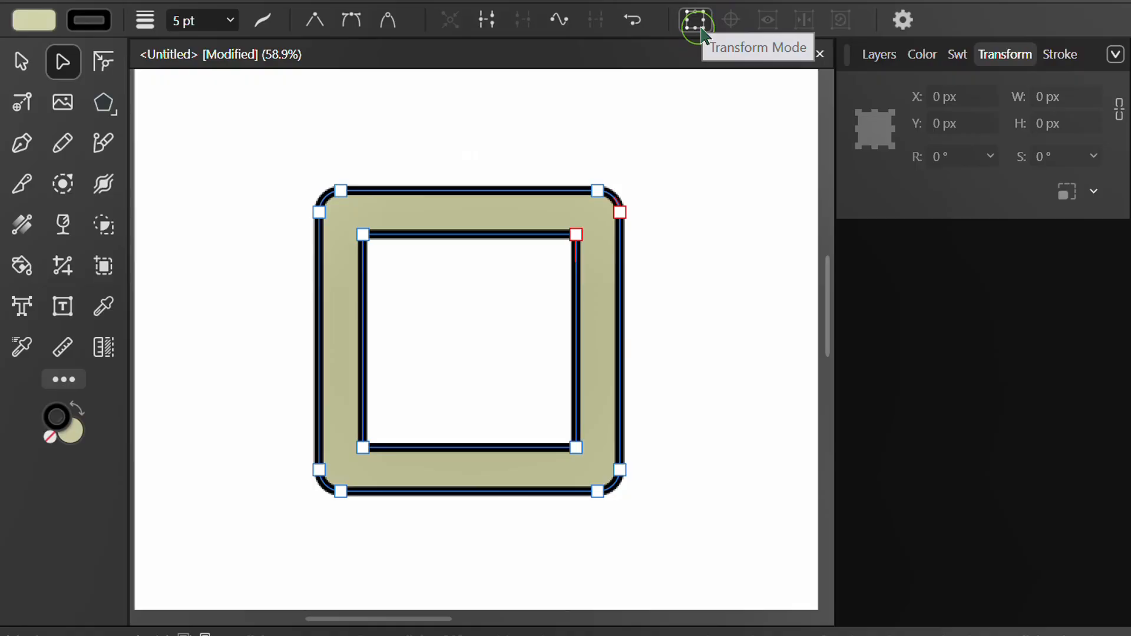
pyautogui.click(675, 211)
pyautogui.moveTo(674, 142); pyautogui.dragTo(589, 303)
pyautogui.press('Delete')
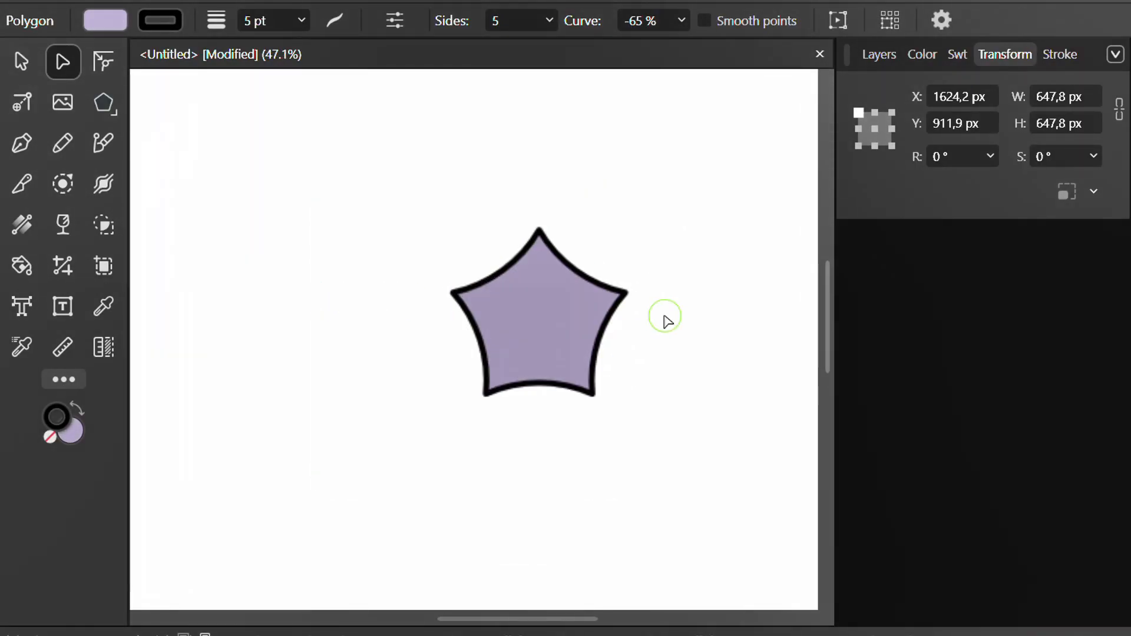
# Duplicate the purple five-sided polygon in place and show the document's layers
pyautogui.click(571, 318)
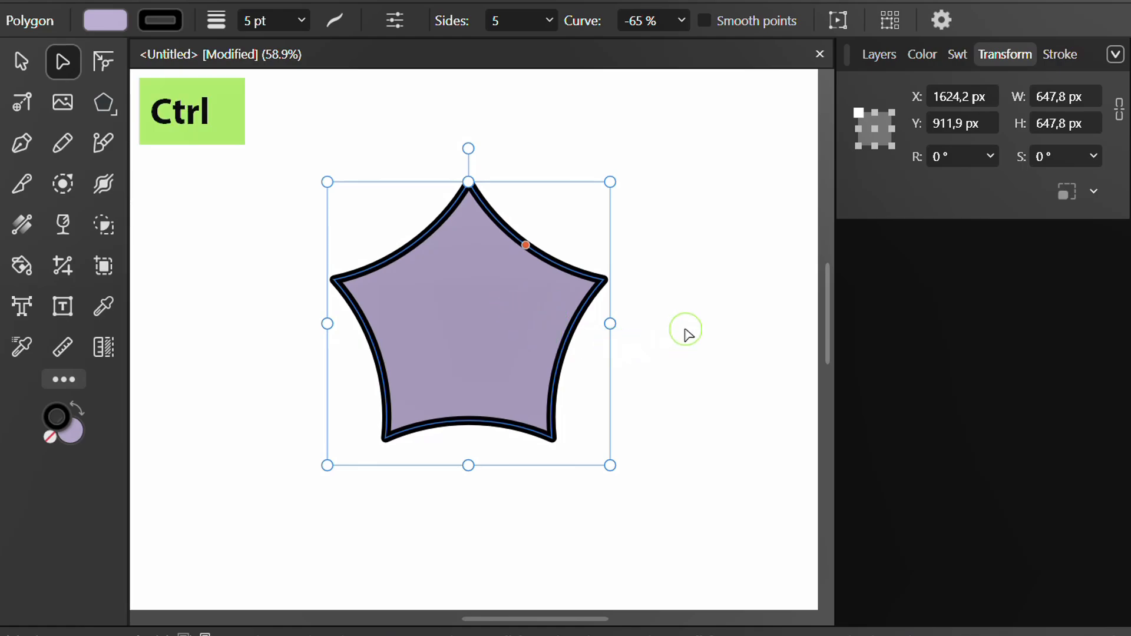
pyautogui.hotkey('ctrl', 'j')
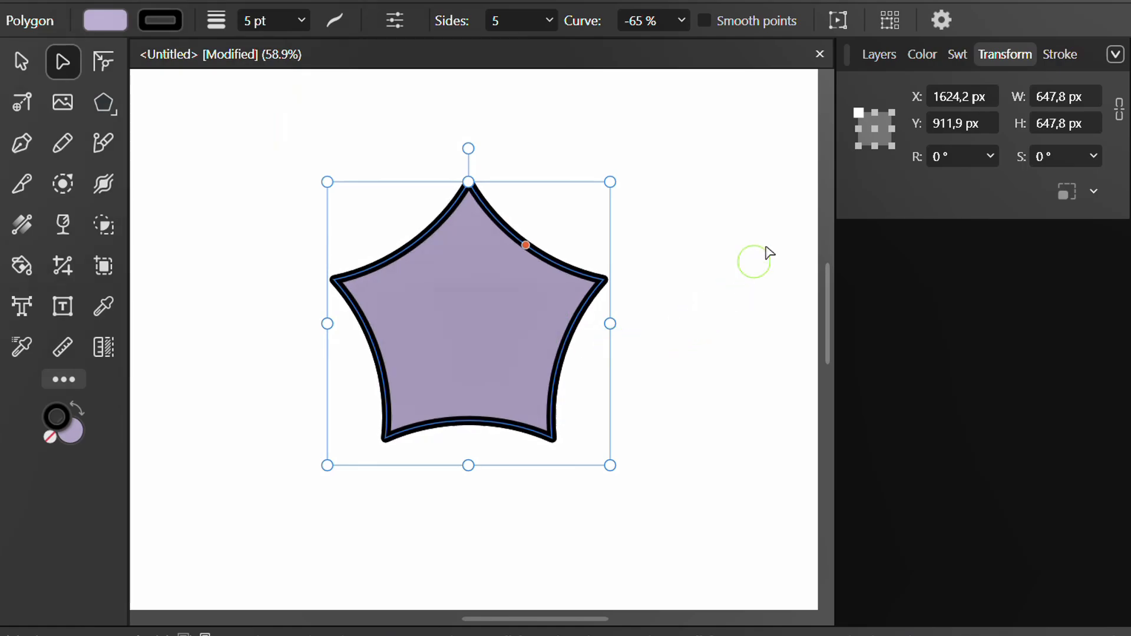
pyautogui.click(878, 54)
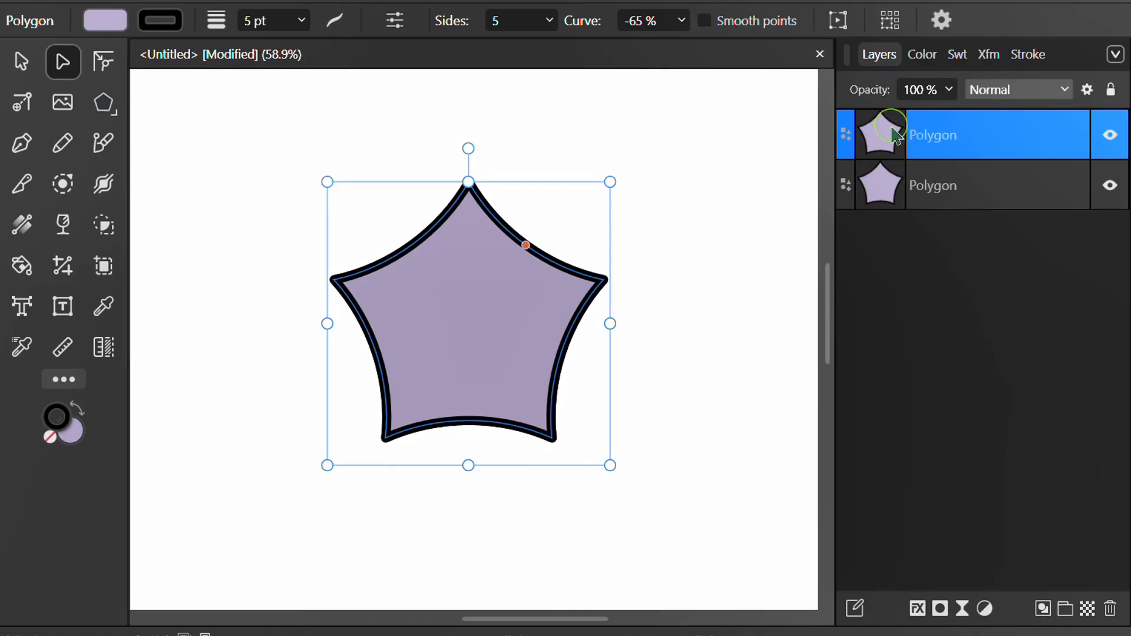
# Apply an outward contour with a 55 px radius to the lower of the two stacked purple polygons
pyautogui.click(976, 187)
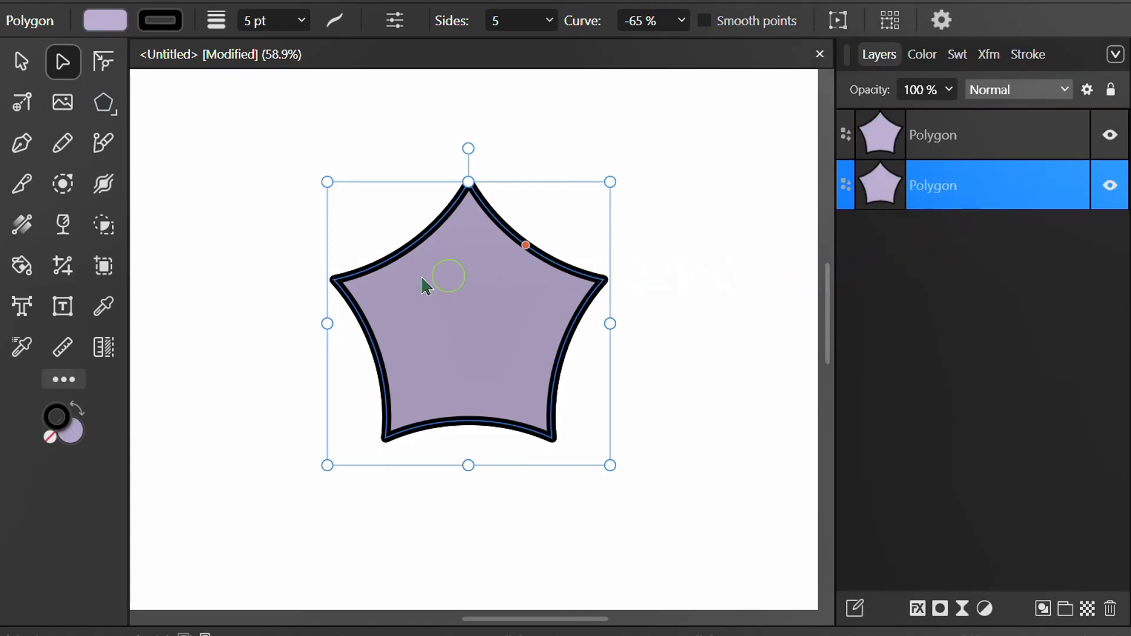
pyautogui.click(63, 184)
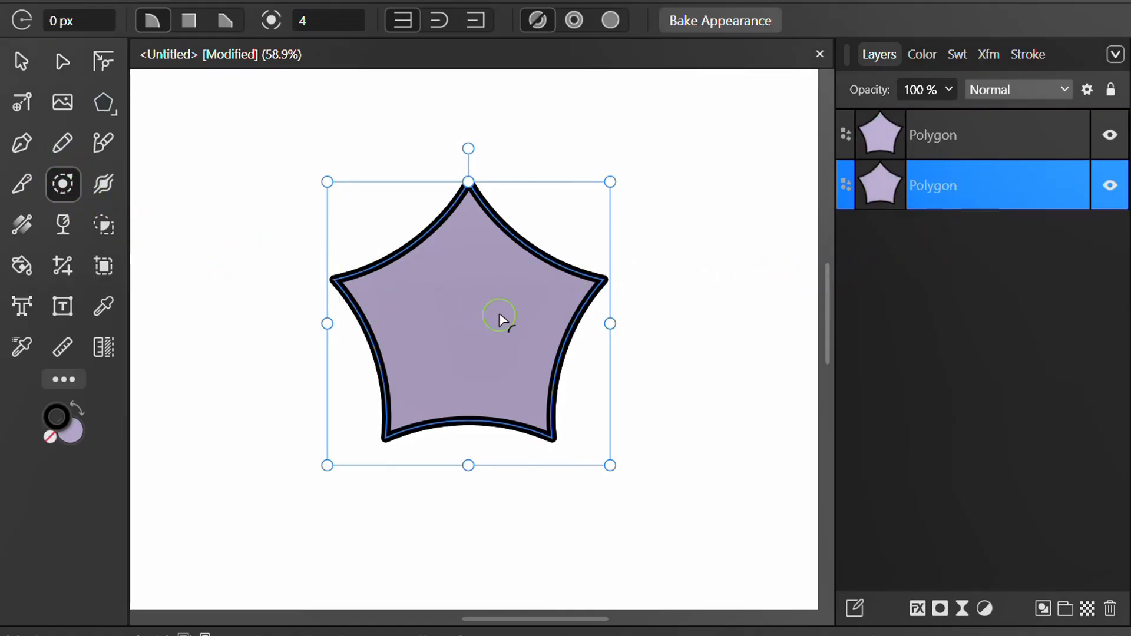
pyautogui.moveTo(506, 309); pyautogui.dragTo(524, 291)
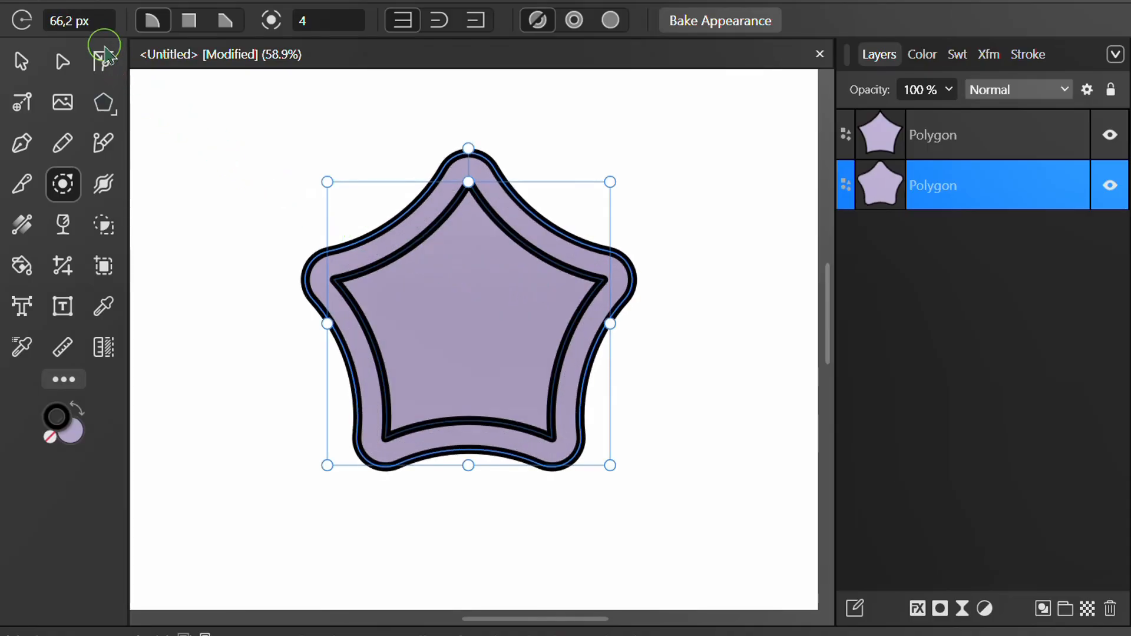
pyautogui.click(97, 22)
pyautogui.scroll(-9, 99, 25)
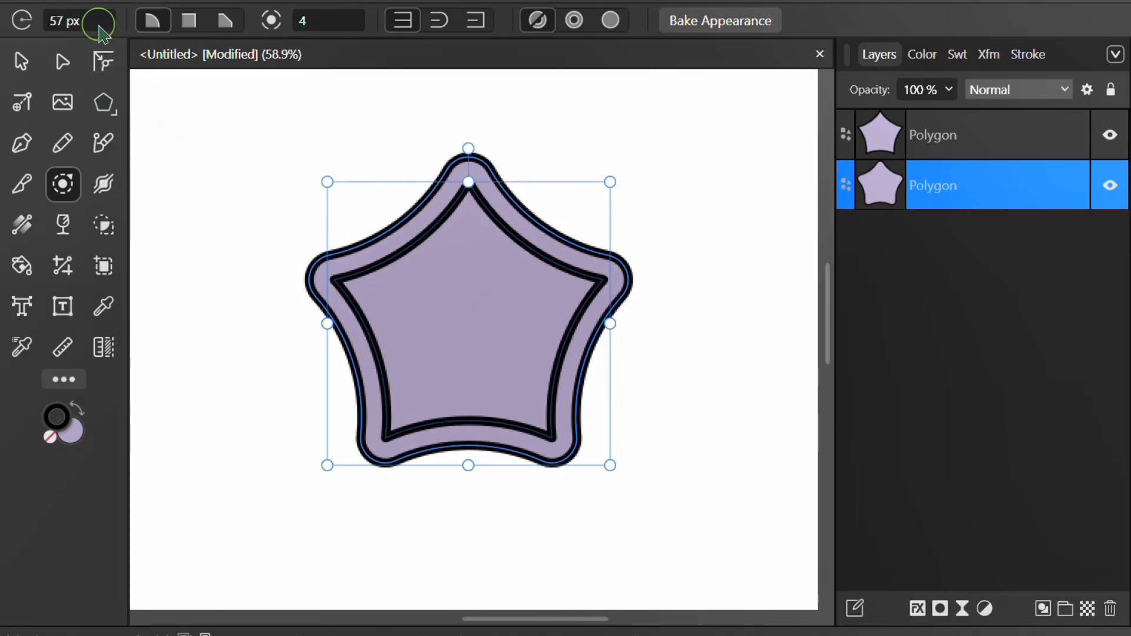
pyautogui.scroll(-2, 100, 30)
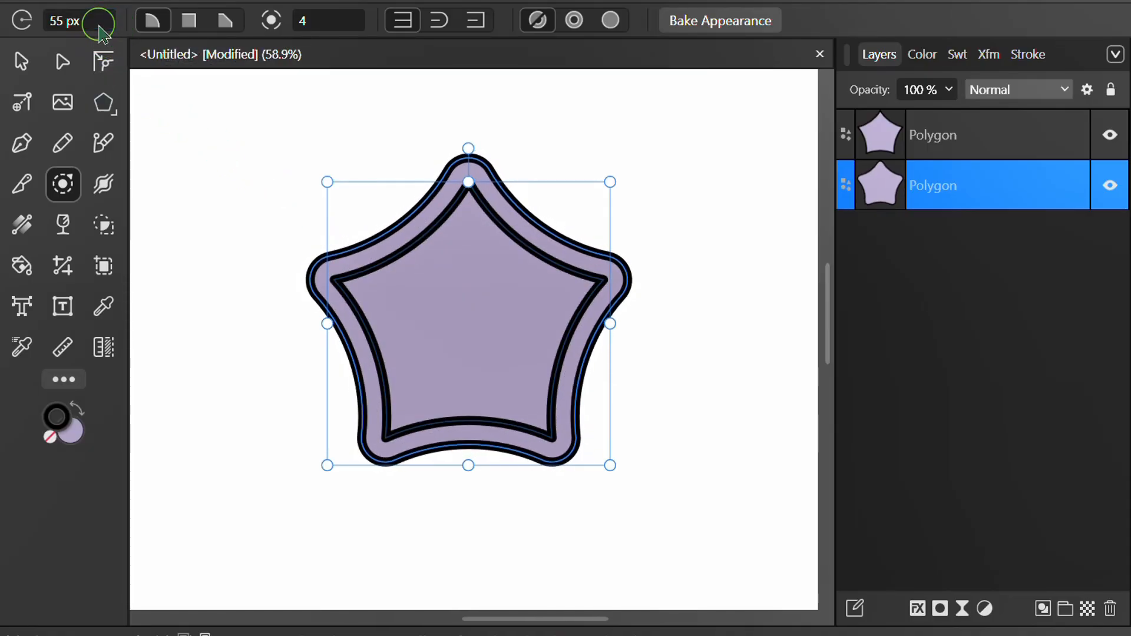
# Give the outer polygon's contour sharp mitre corners and bake its appearance into an editable curve
pyautogui.click(189, 20)
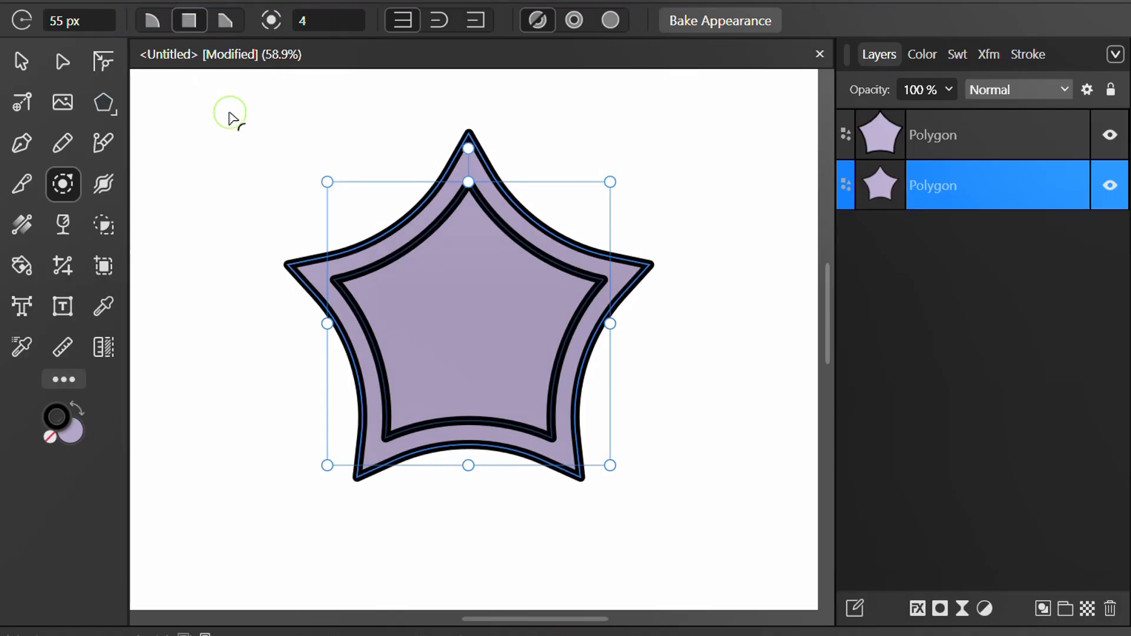
pyautogui.click(724, 22)
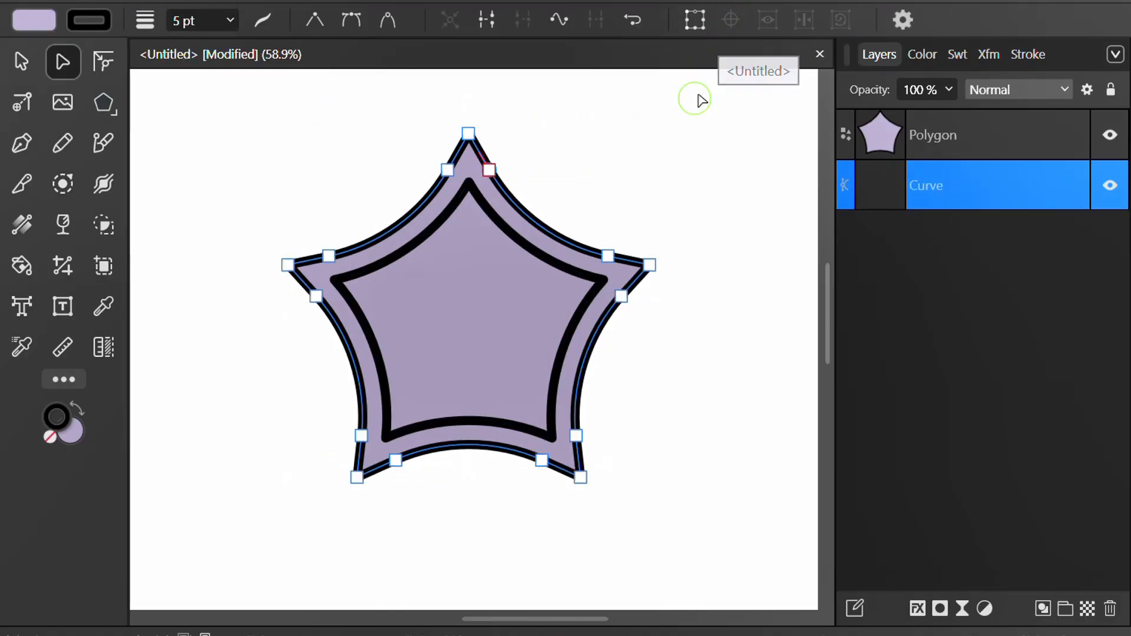
pyautogui.click(664, 165)
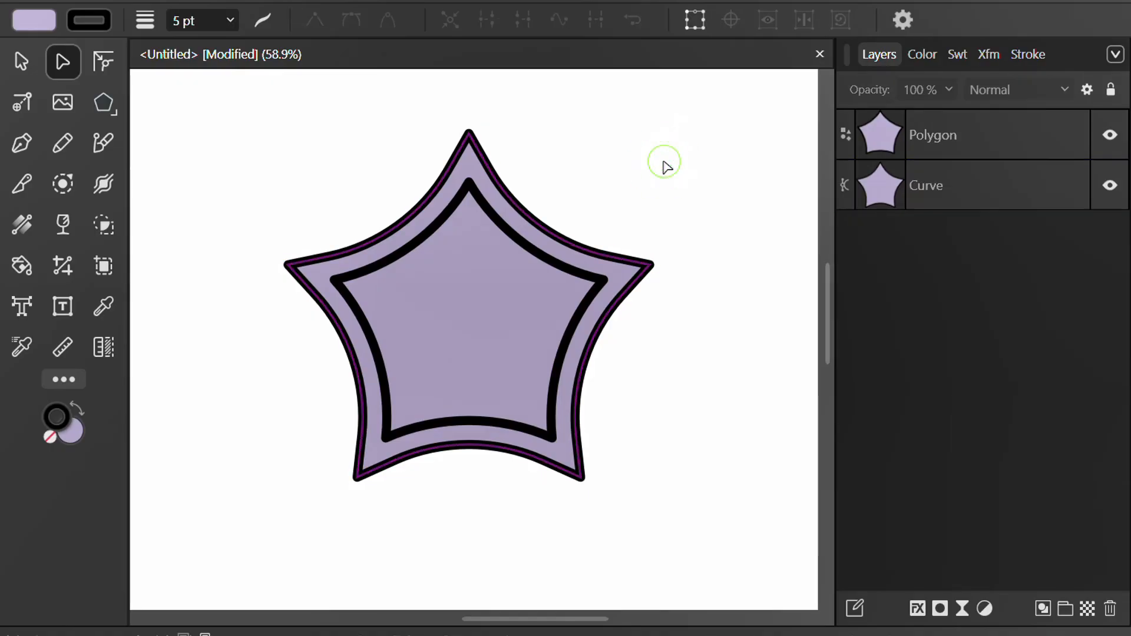
# Undo the trial move of the inner polygon and recolour its fill to dusty pink C1A0A1
pyautogui.moveTo(416, 255); pyautogui.dragTo(559, 415)
pyautogui.hotkey('ctrl', 'z')
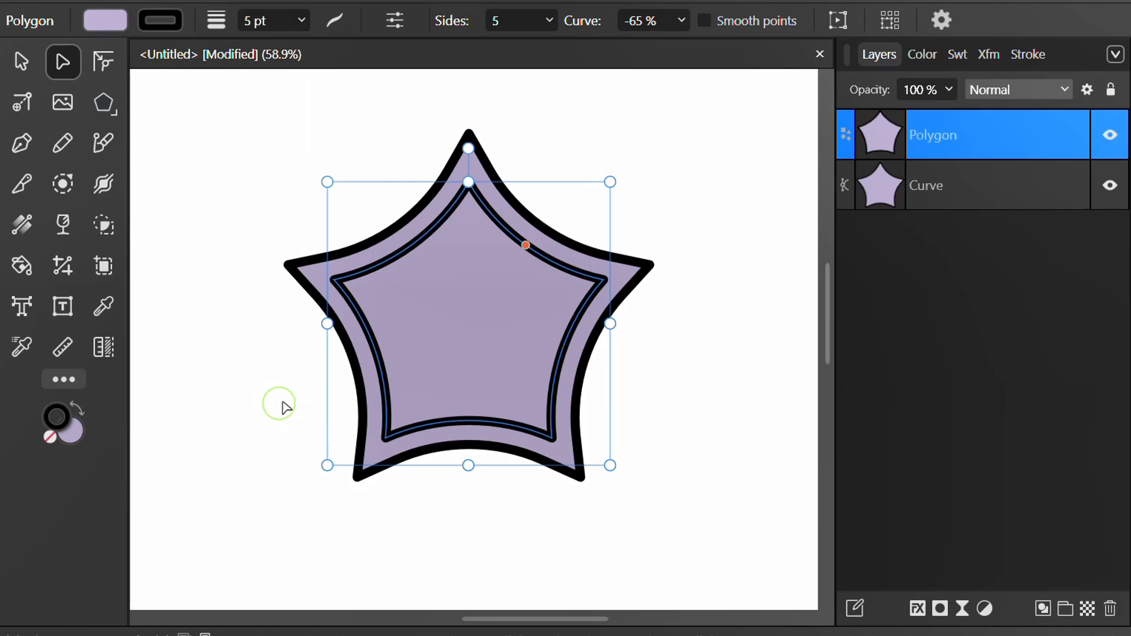
pyautogui.click(922, 54)
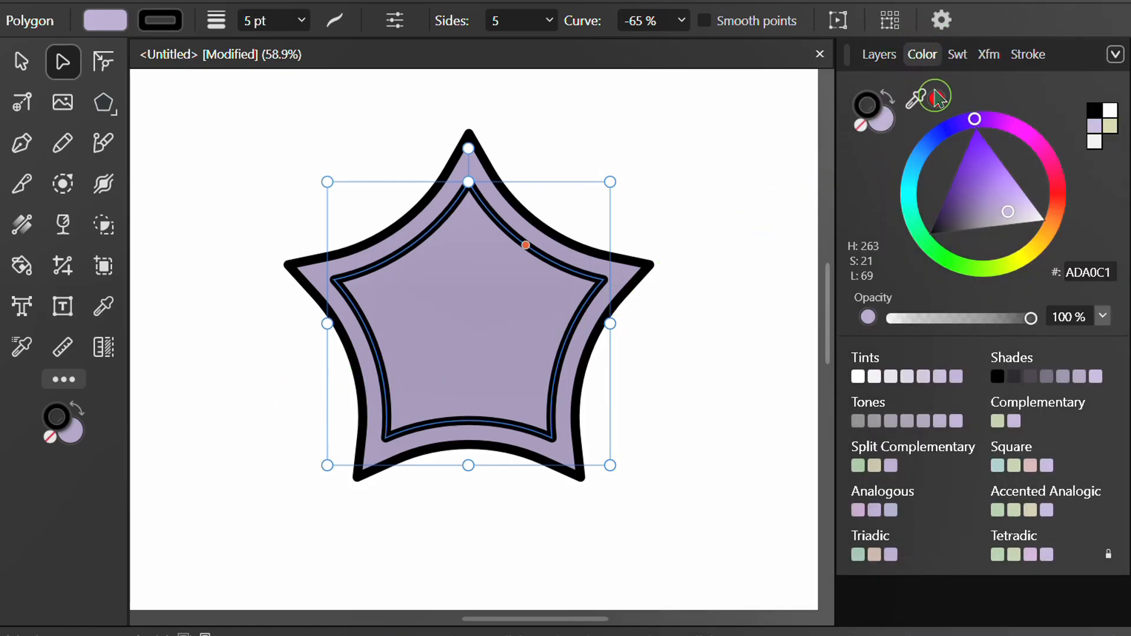
pyautogui.moveTo(975, 119)
pyautogui.mouseDown()
pyautogui.moveTo(1038, 142)
pyautogui.moveTo(1072, 202)
pyautogui.mouseUp()
pyautogui.click(737, 209)
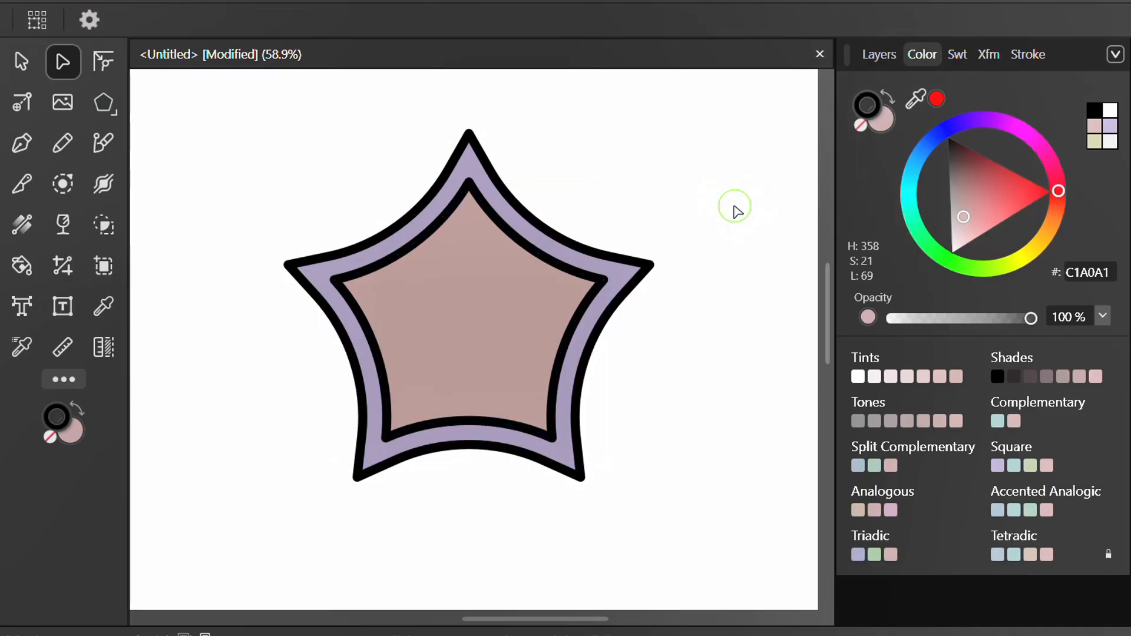
# Remove the fill from both the inner polygon and the outer contour curve
pyautogui.moveTo(581, 131); pyautogui.dragTo(464, 319)
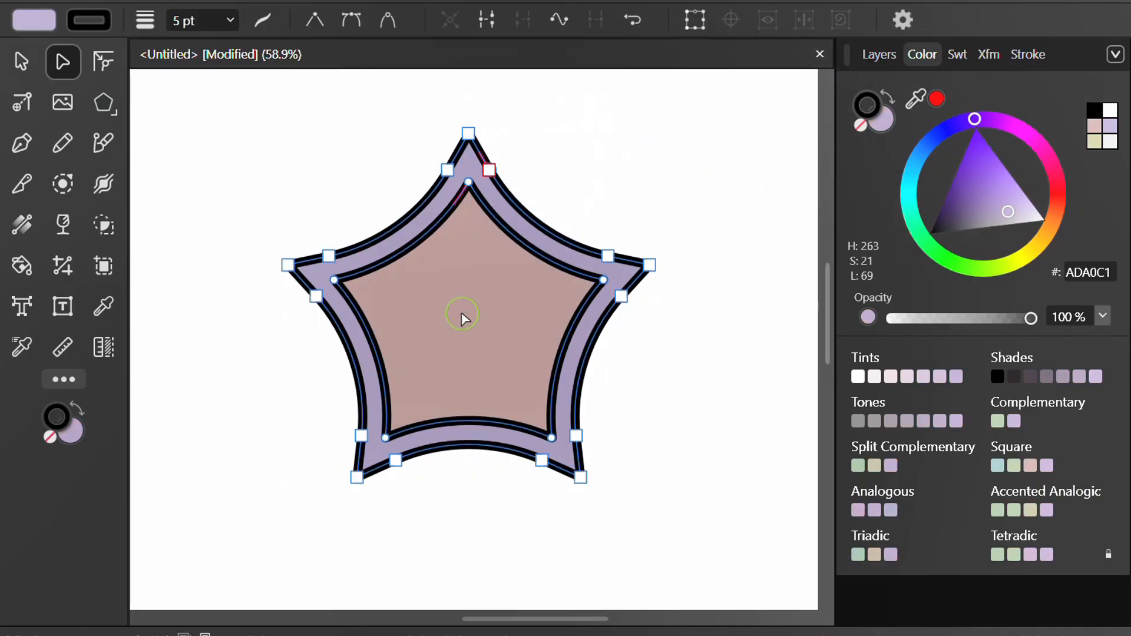
pyautogui.click(51, 437)
pyautogui.click(246, 380)
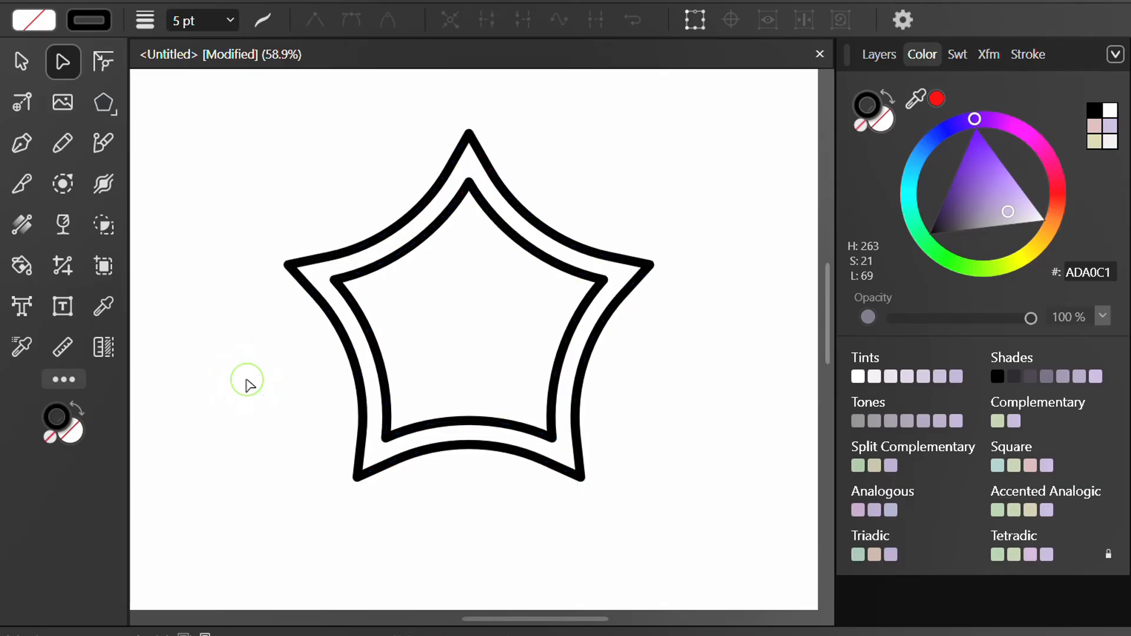
# Delete both star-like outlines from the canvas
pyautogui.click(552, 420)
pyautogui.moveTo(636, 178); pyautogui.dragTo(507, 313)
pyautogui.press('Delete')
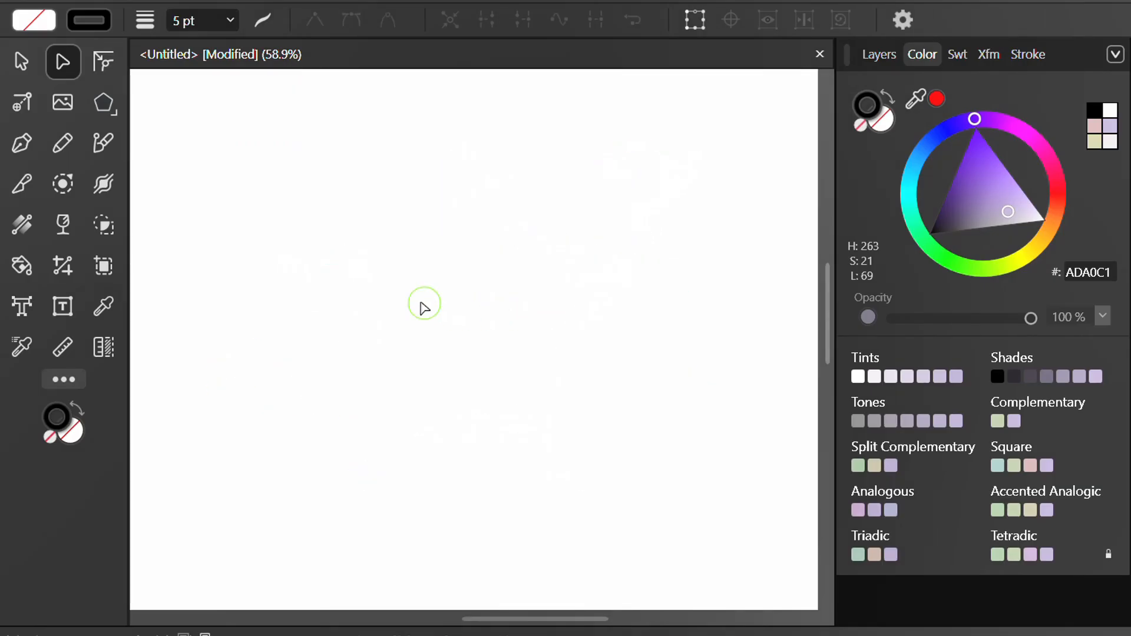
# Draw a straight horizontal line across the upper middle of the page with the Pen Tool
pyautogui.click(22, 143)
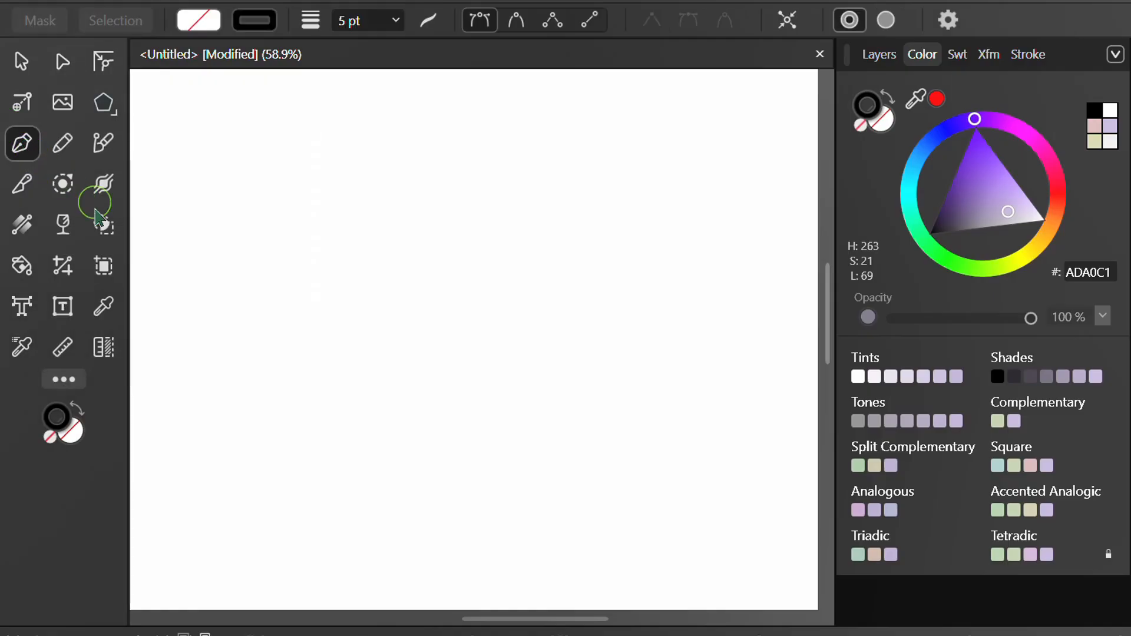
pyautogui.click(273, 290)
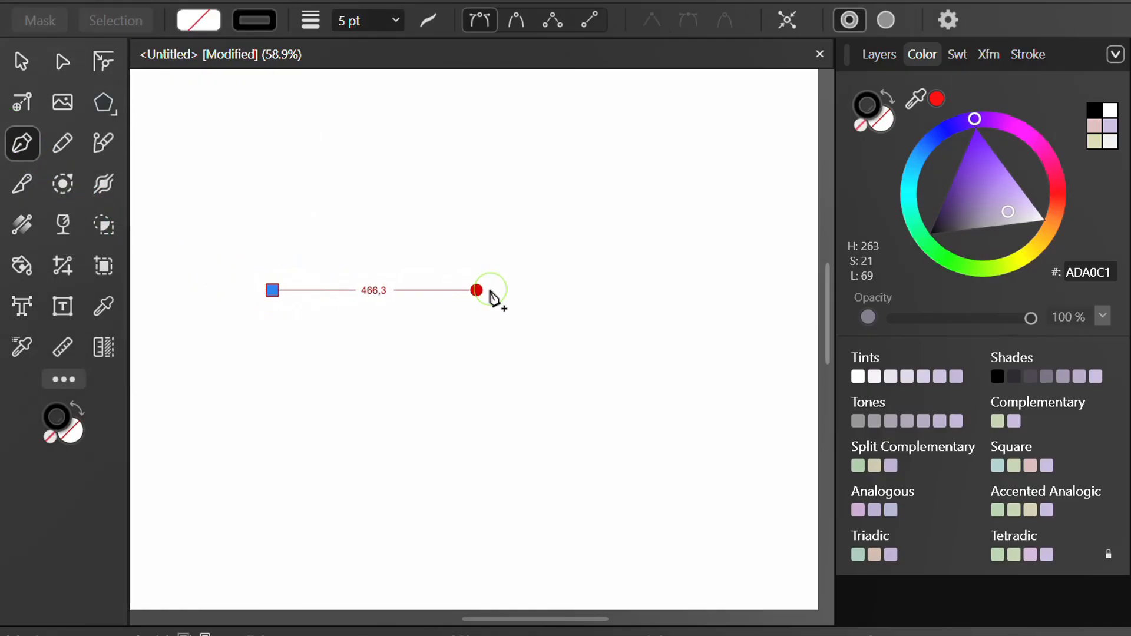
pyautogui.click(597, 290)
pyautogui.press('Escape')
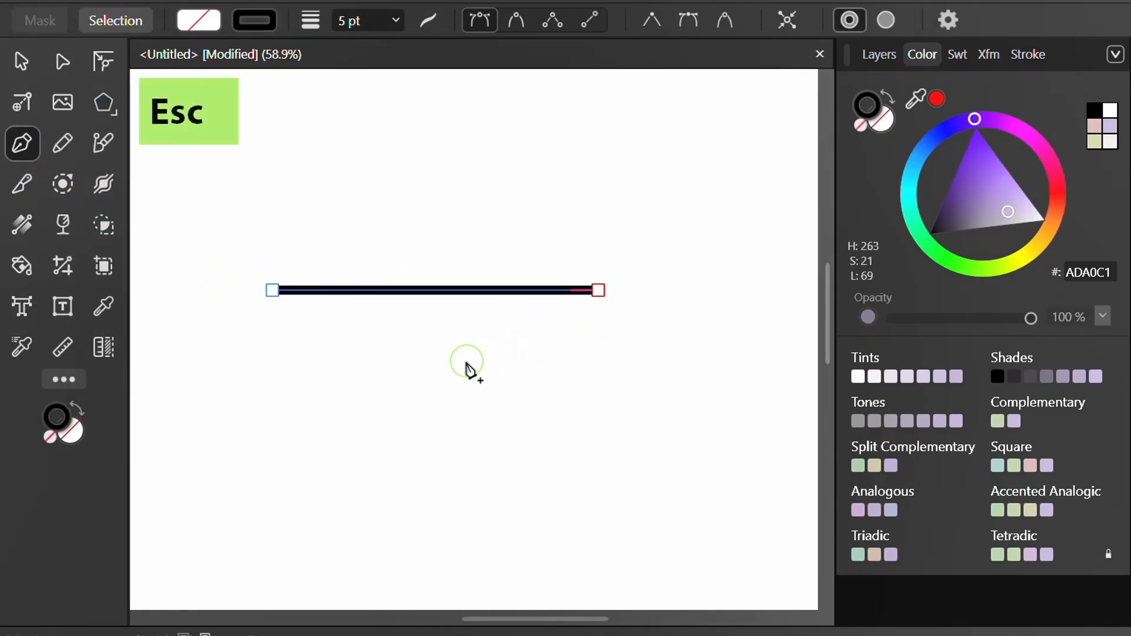
# Apply a contour with a 50 px radius to the horizontal line
pyautogui.click(62, 184)
pyautogui.click(93, 27)
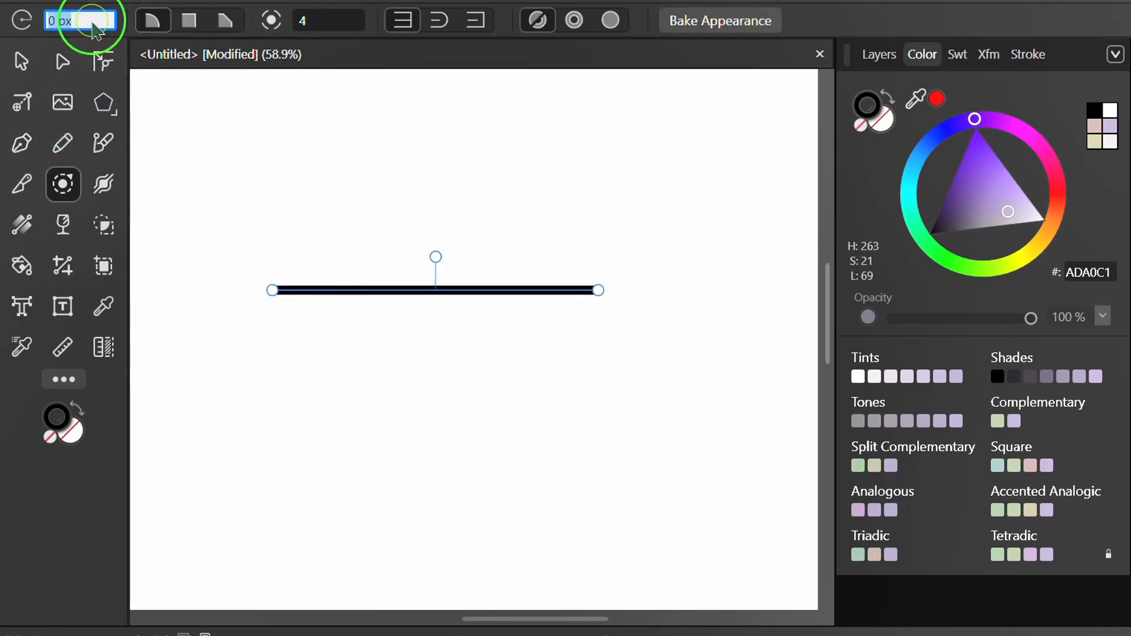
pyautogui.write('12')
pyautogui.scroll(20, 93, 27)
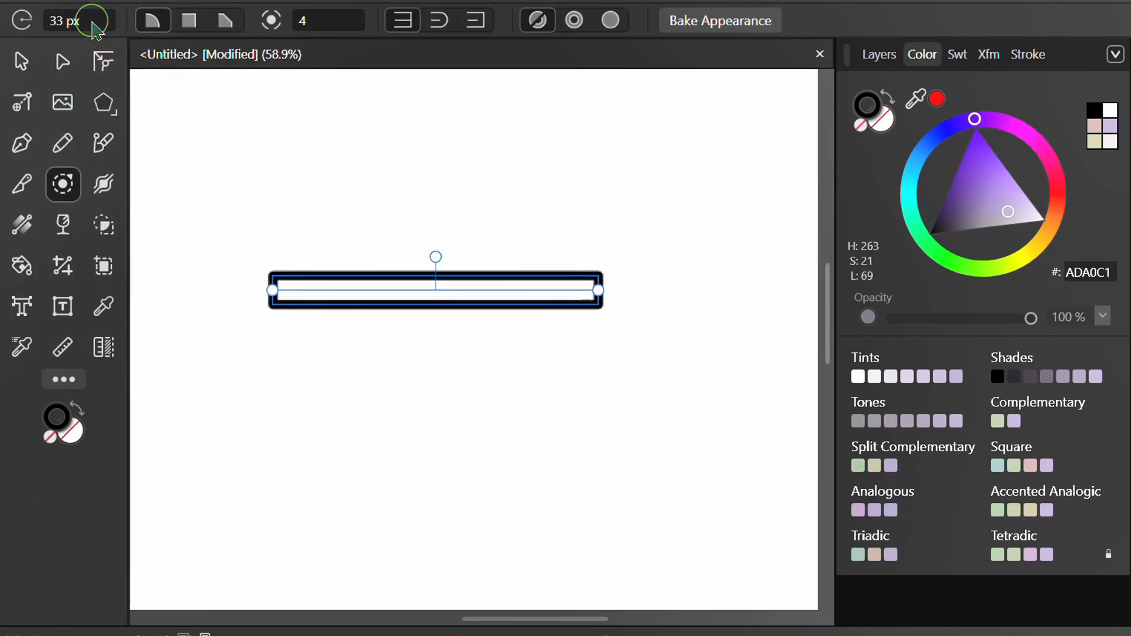
pyautogui.scroll(1, 371, 348)
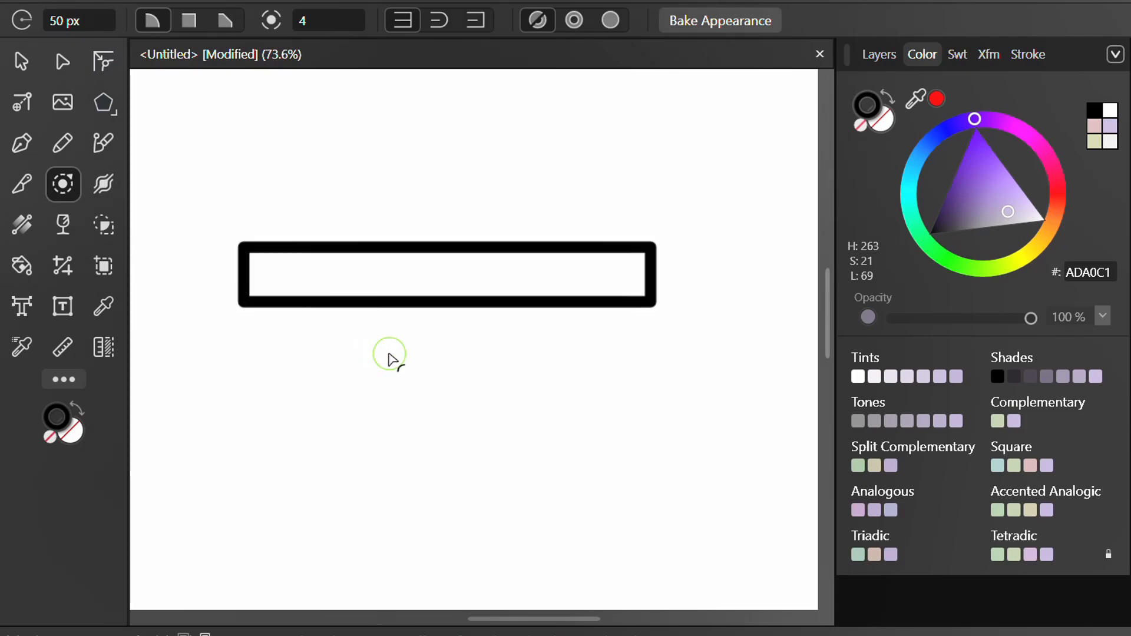
pyautogui.press('space')
pyautogui.moveTo(396, 366); pyautogui.dragTo(425, 344)
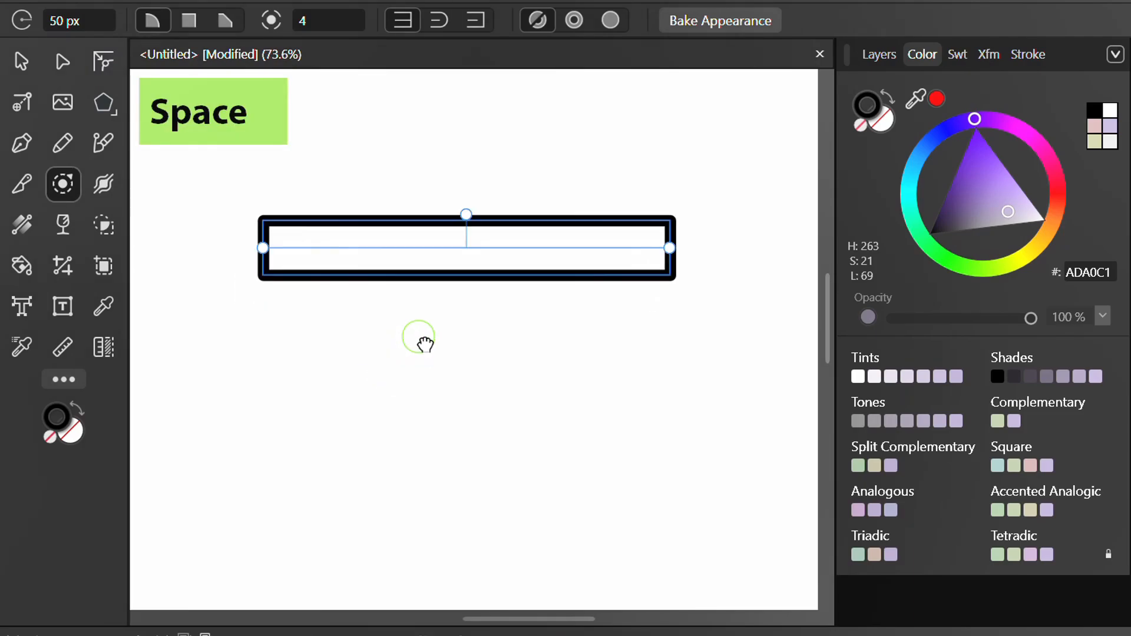
# Compare round and square contour caps on the line, keep the round cap, and bake the contour appearance
pyautogui.click(437, 21)
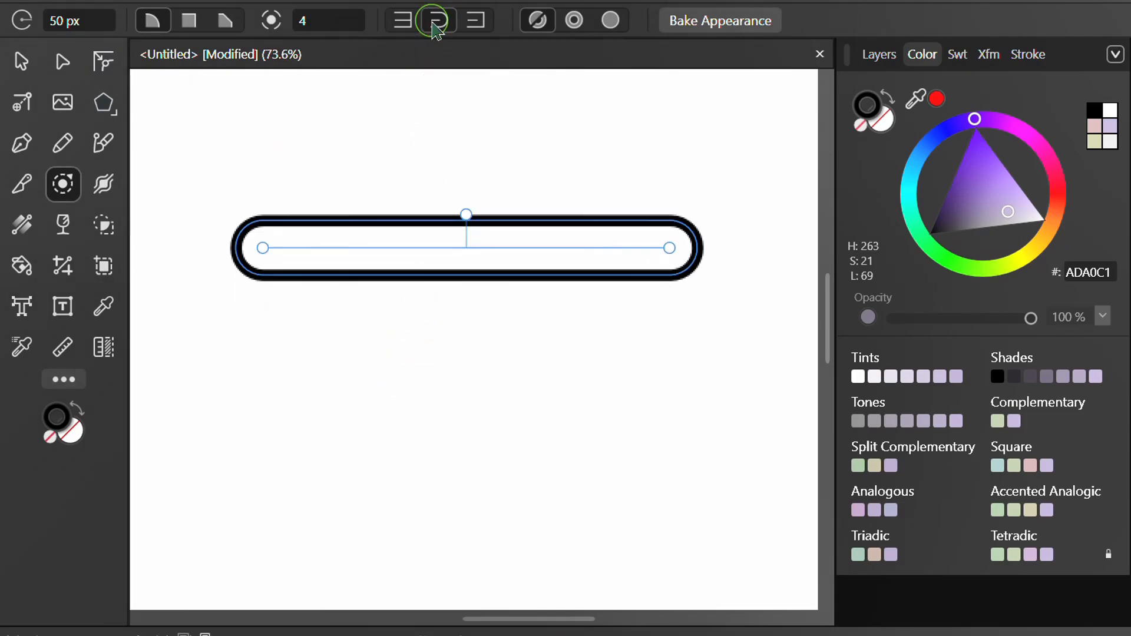
pyautogui.click(475, 24)
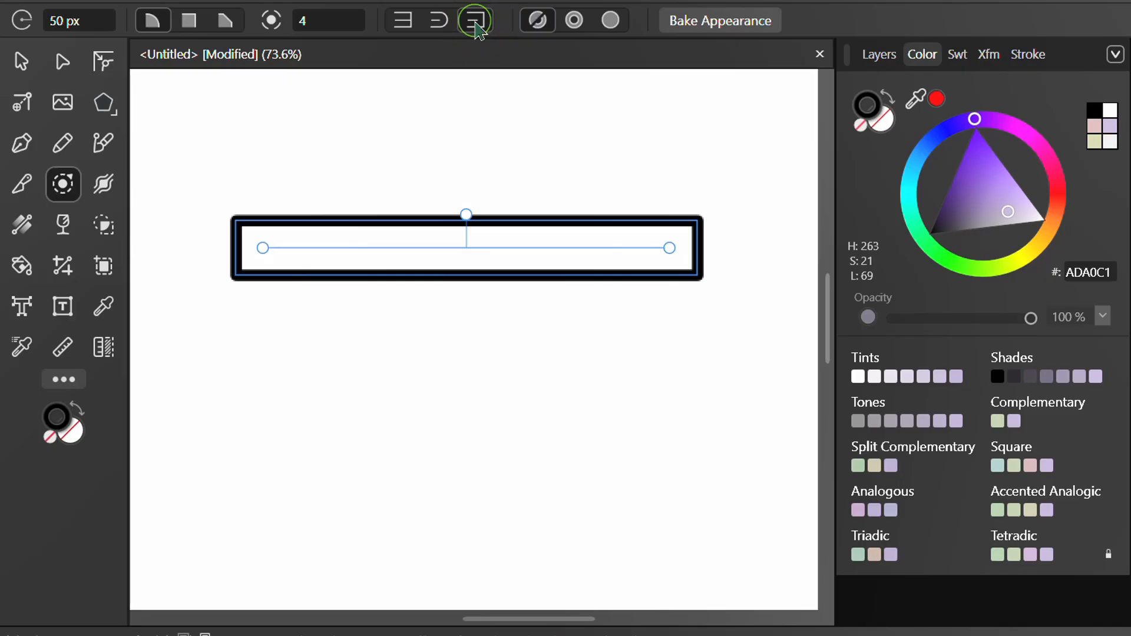
pyautogui.click(439, 24)
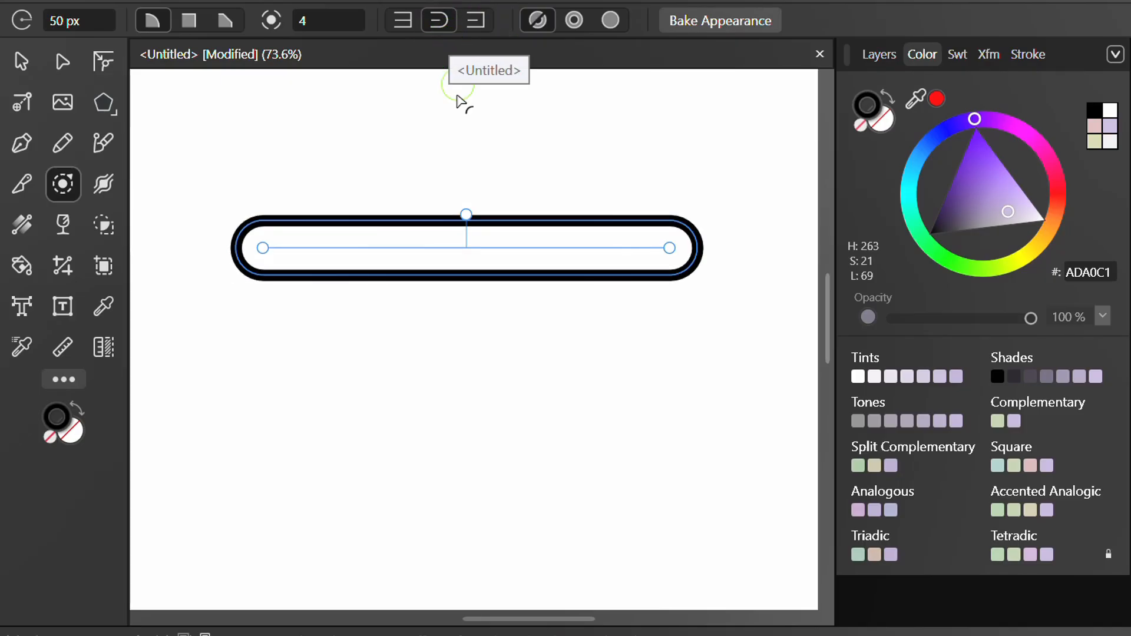
pyautogui.click(720, 23)
pyautogui.click(510, 375)
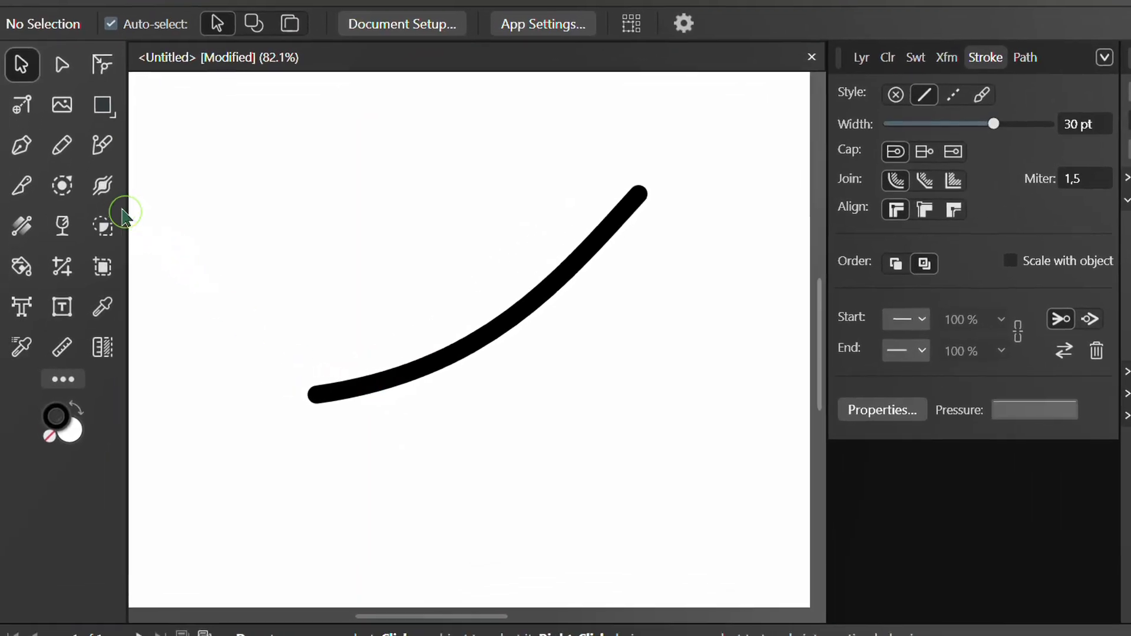
# Widen the stroke at the lower end of the black curve to about 135 pt with the Stroke Width Tool
pyautogui.click(104, 184)
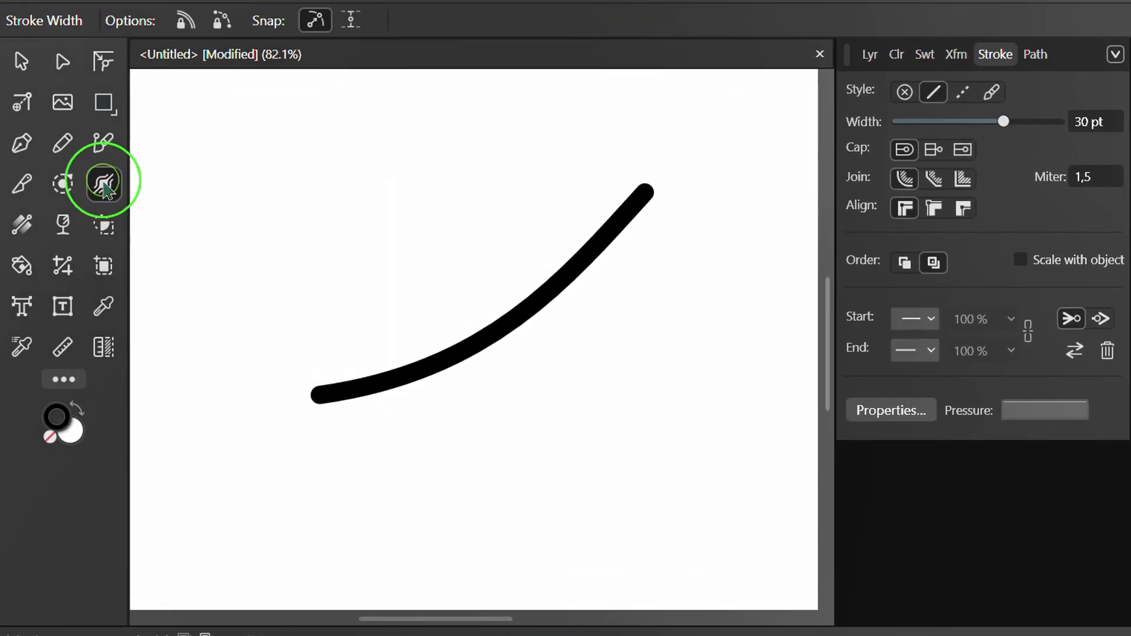
pyautogui.click(432, 369)
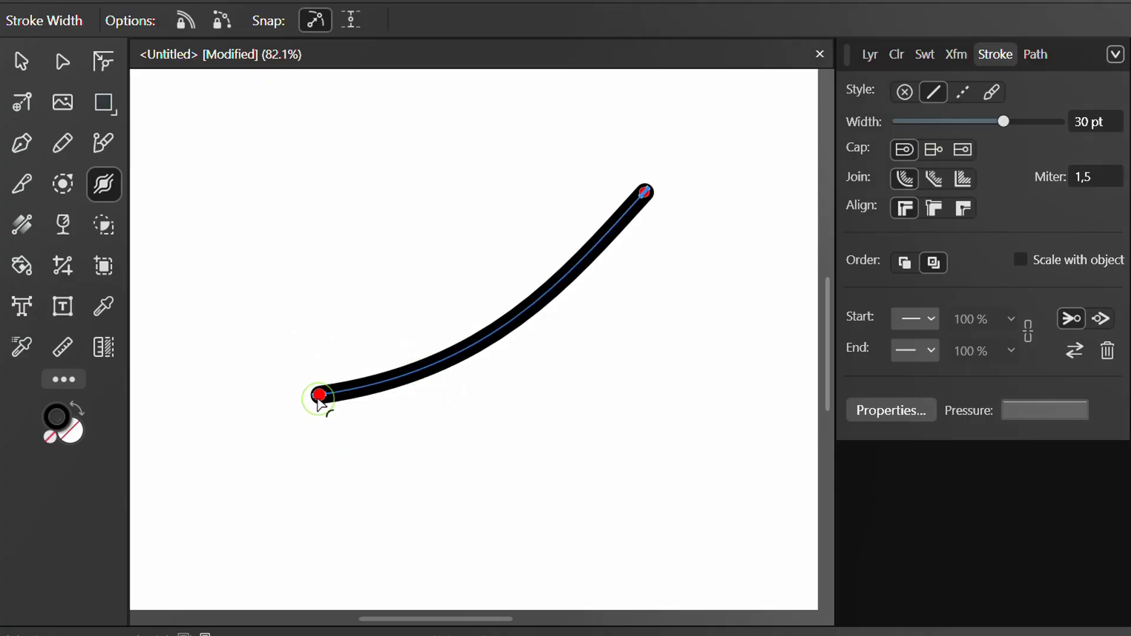
pyautogui.moveTo(318, 399); pyautogui.dragTo(328, 455)
# Narrow the stroke at the curve's upper end to about 4 pt by setting the width at that point
pyautogui.press('ctrl')
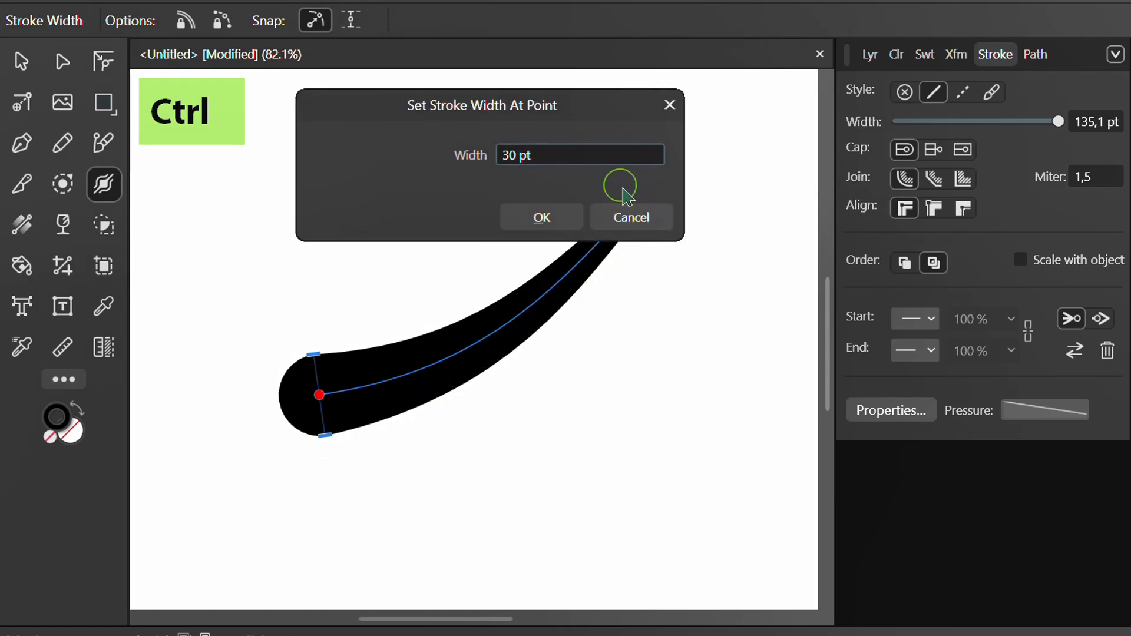
pyautogui.moveTo(548, 106); pyautogui.dragTo(421, 116)
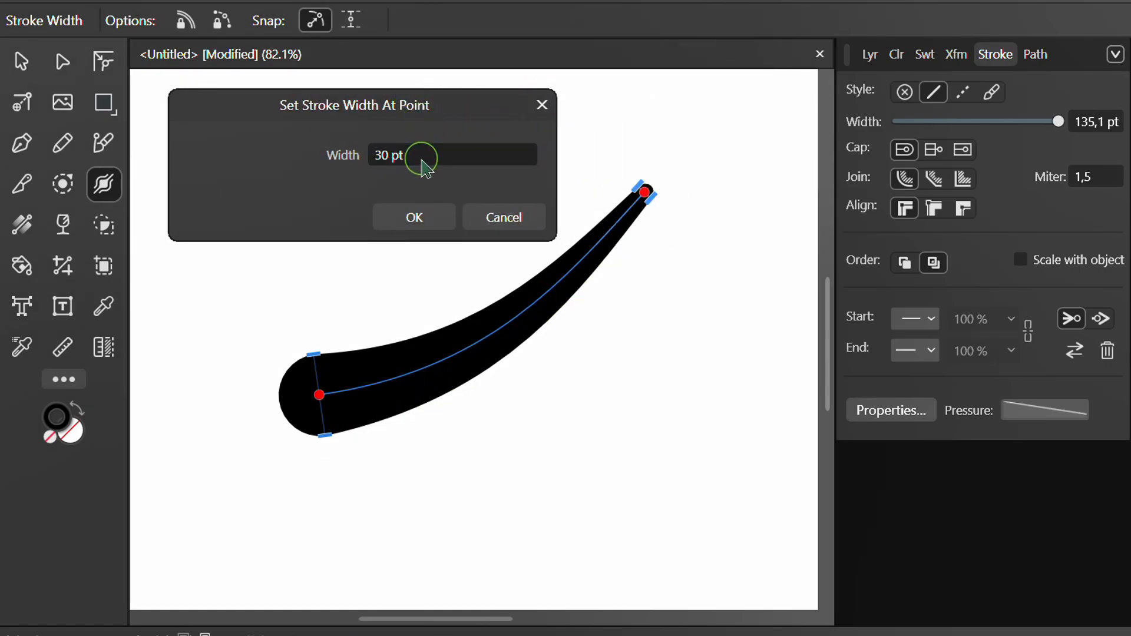
pyautogui.scroll(-20, 422, 158)
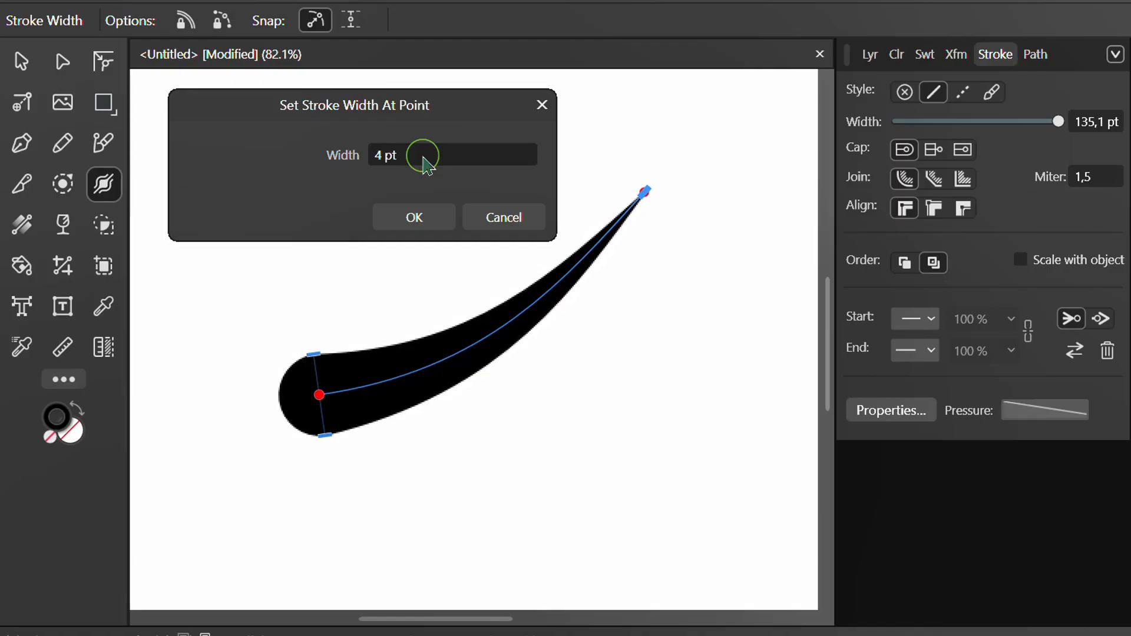
pyautogui.scroll(1, 423, 158)
pyautogui.click(416, 216)
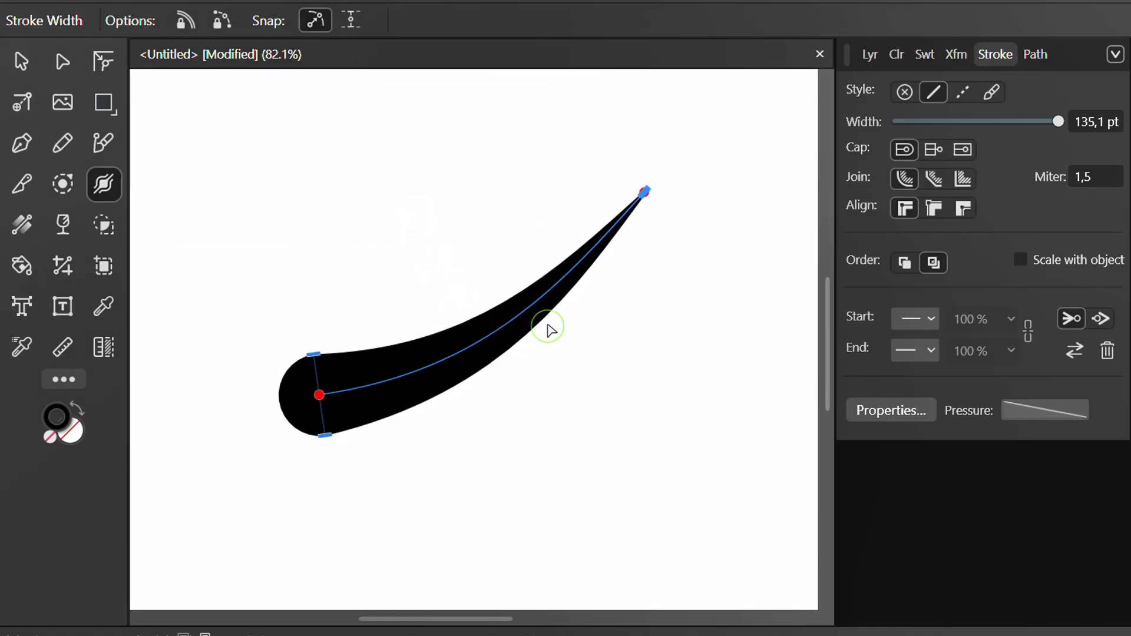
# Add a stroke width point a little past the middle of the curve and adjust it
pyautogui.moveTo(538, 319)
pyautogui.mouseDown()
pyautogui.moveTo(566, 346)
pyautogui.moveTo(470, 384)
pyautogui.moveTo(574, 321)
pyautogui.moveTo(564, 334)
pyautogui.moveTo(540, 320)
pyautogui.moveTo(591, 348)
pyautogui.moveTo(550, 319)
pyautogui.mouseUp()
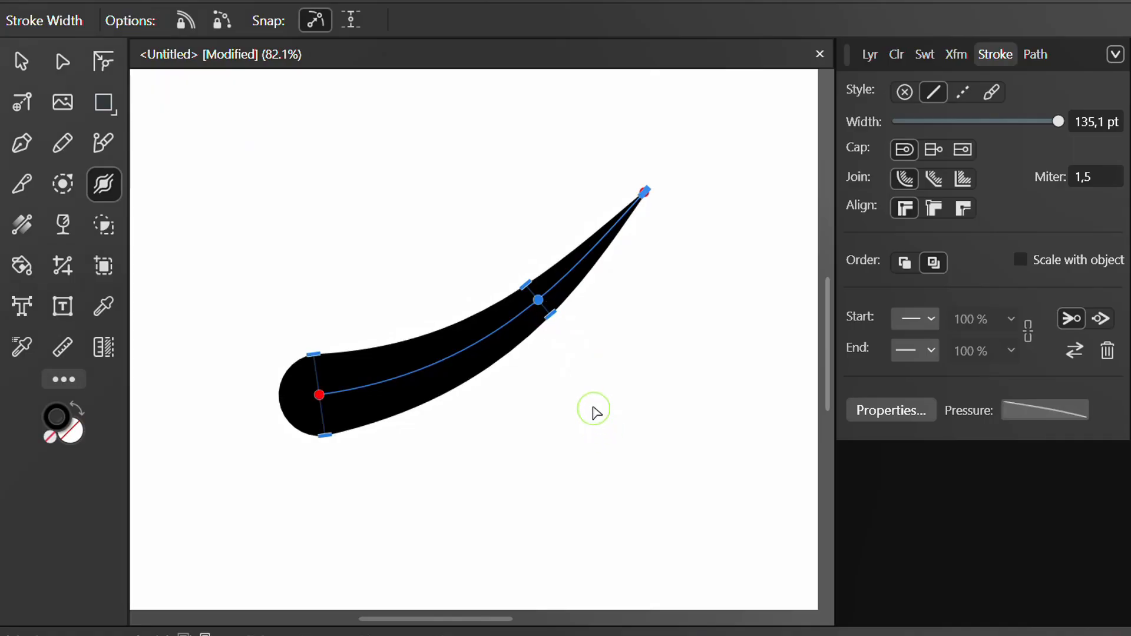
pyautogui.press('ctrl')
pyautogui.moveTo(540, 305)
pyautogui.mouseDown()
pyautogui.moveTo(384, 374)
pyautogui.moveTo(421, 369)
pyautogui.moveTo(579, 268)
pyautogui.moveTo(611, 227)
pyautogui.moveTo(518, 312)
pyautogui.moveTo(538, 299)
pyautogui.mouseUp()
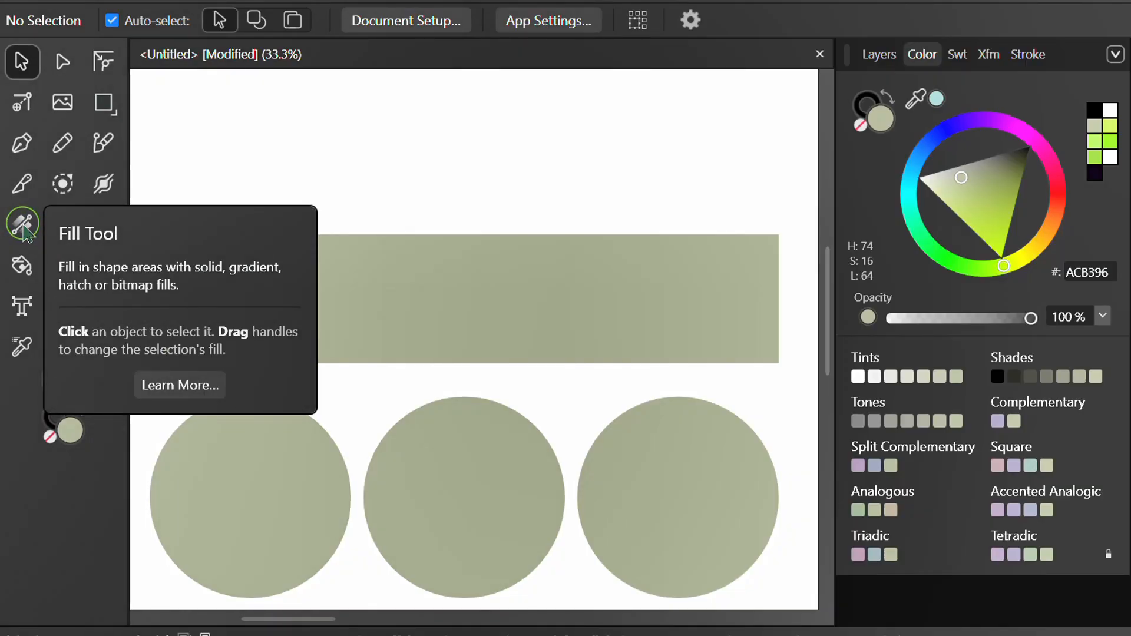
# Apply a linear gradient to the rectangle with the Fill Tool, running horizontally from its left edge to its right edge
pyautogui.click(24, 230)
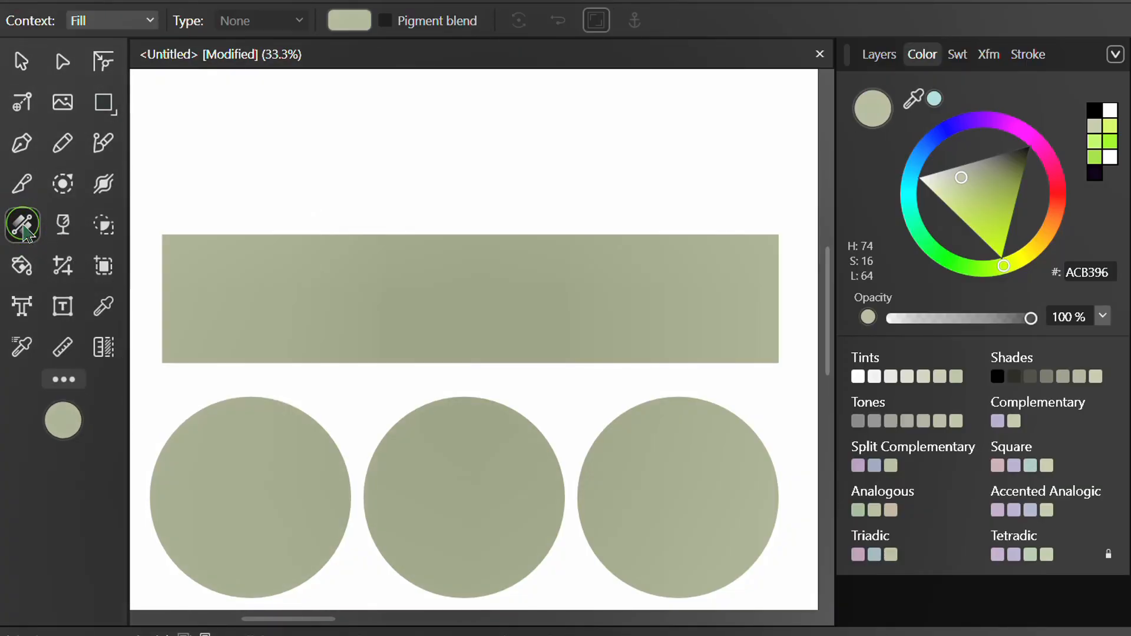
pyautogui.click(384, 281)
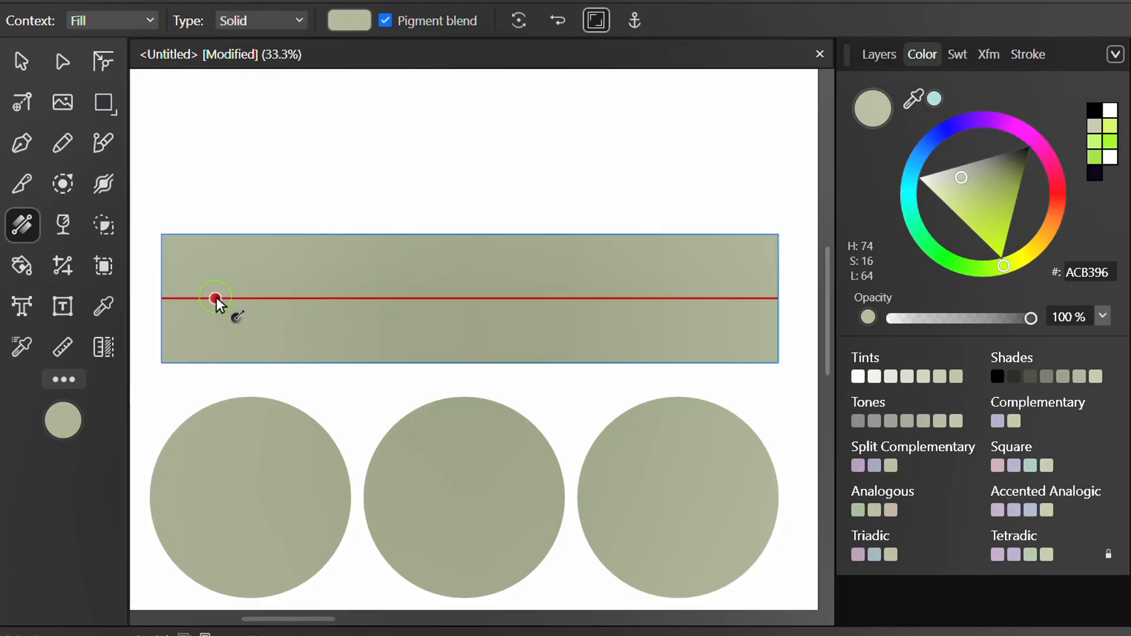
pyautogui.moveTo(214, 298); pyautogui.dragTo(504, 299)
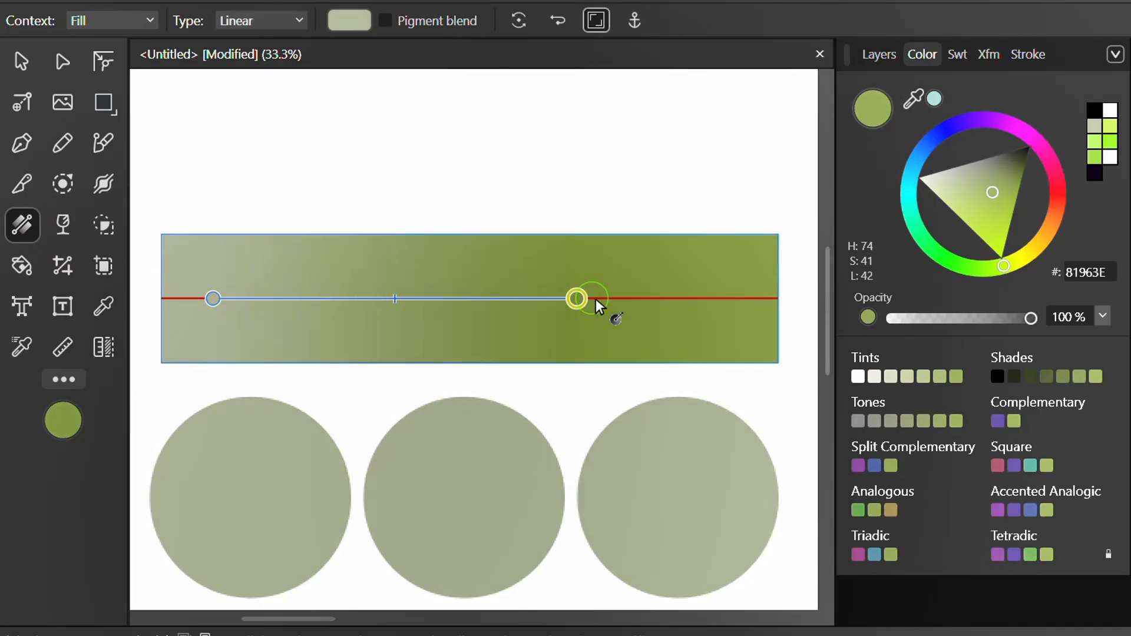
pyautogui.moveTo(701, 299); pyautogui.dragTo(699, 299)
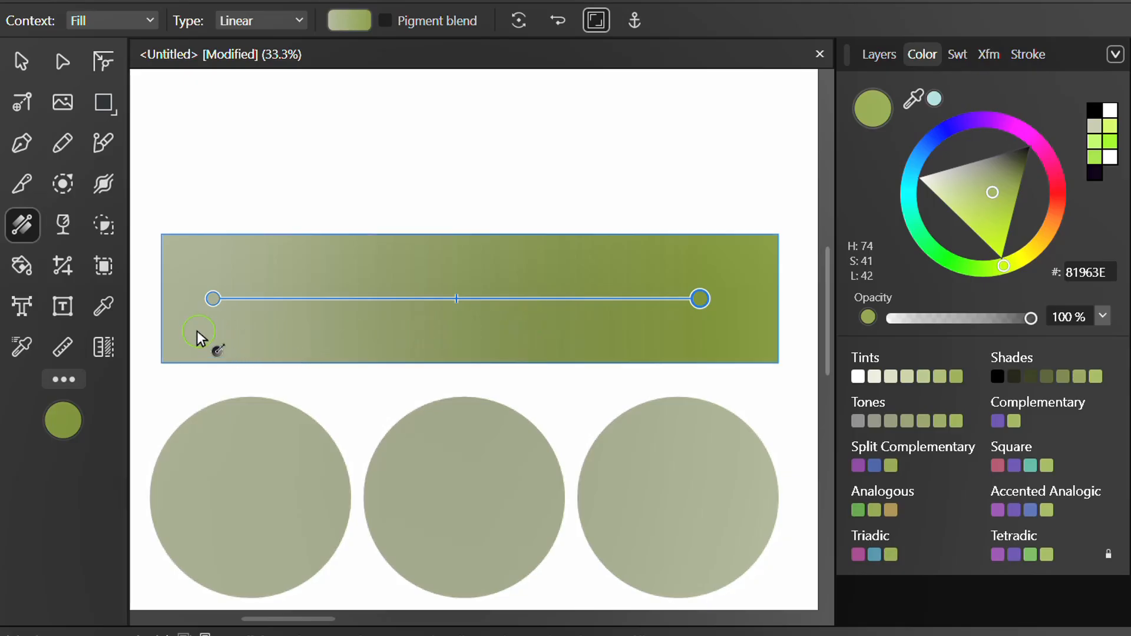
pyautogui.moveTo(168, 302); pyautogui.dragTo(792, 317)
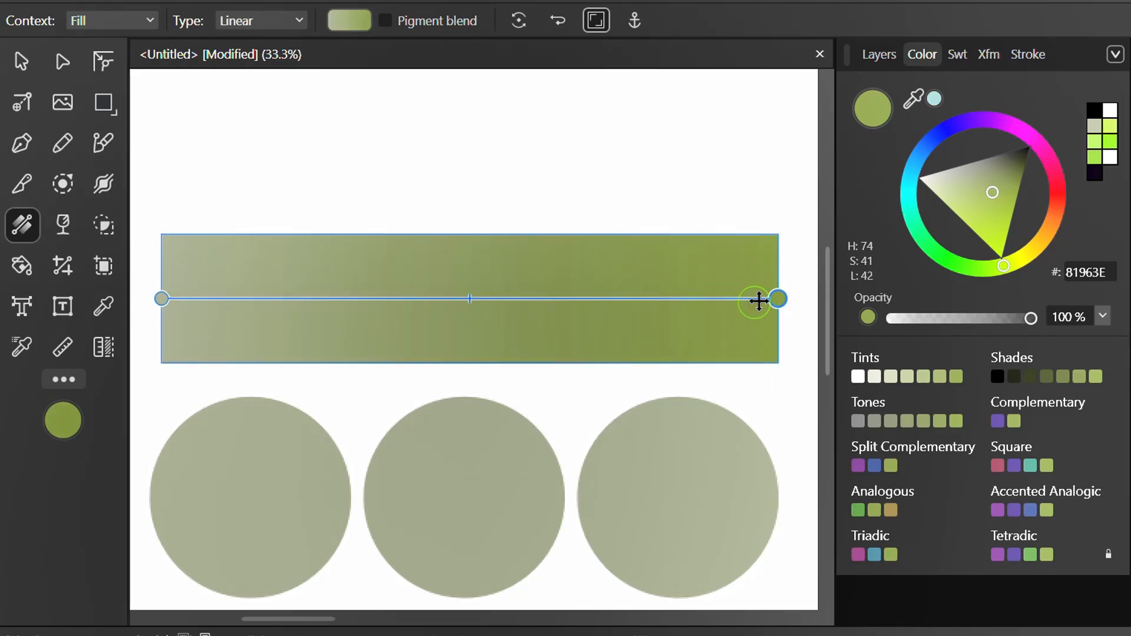
# Recolor the gradient's left end stop to yellow-green A9CE31 and its right end stop to bright green 31D62A
pyautogui.click(159, 300)
pyautogui.moveTo(989, 212)
pyautogui.mouseDown()
pyautogui.moveTo(992, 197)
pyautogui.moveTo(991, 222)
pyautogui.mouseUp()
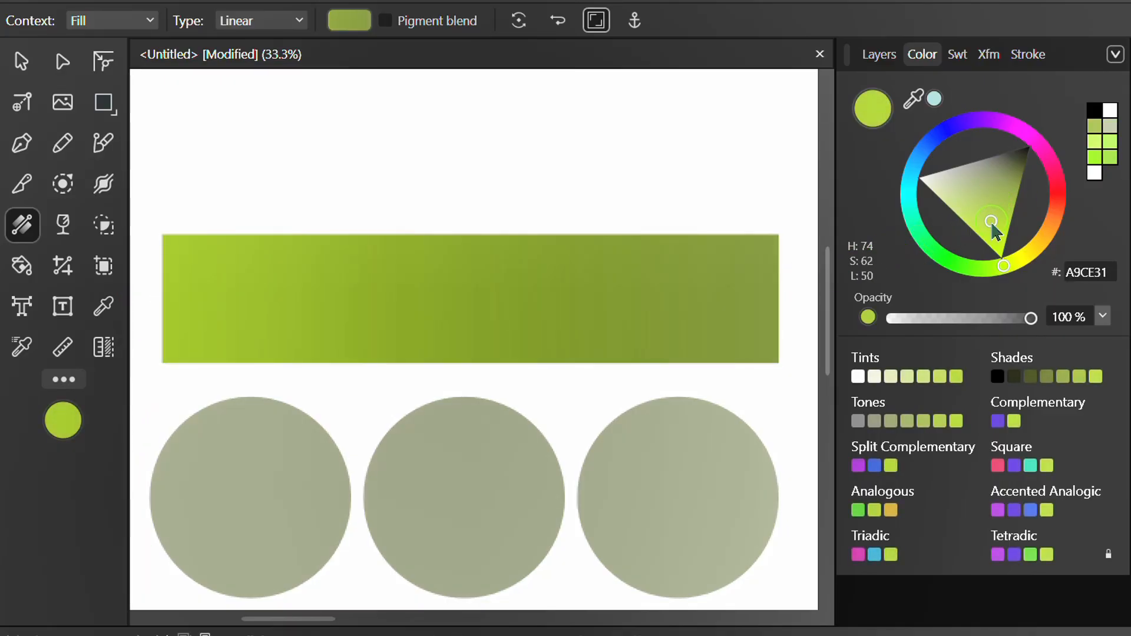
pyautogui.click(780, 300)
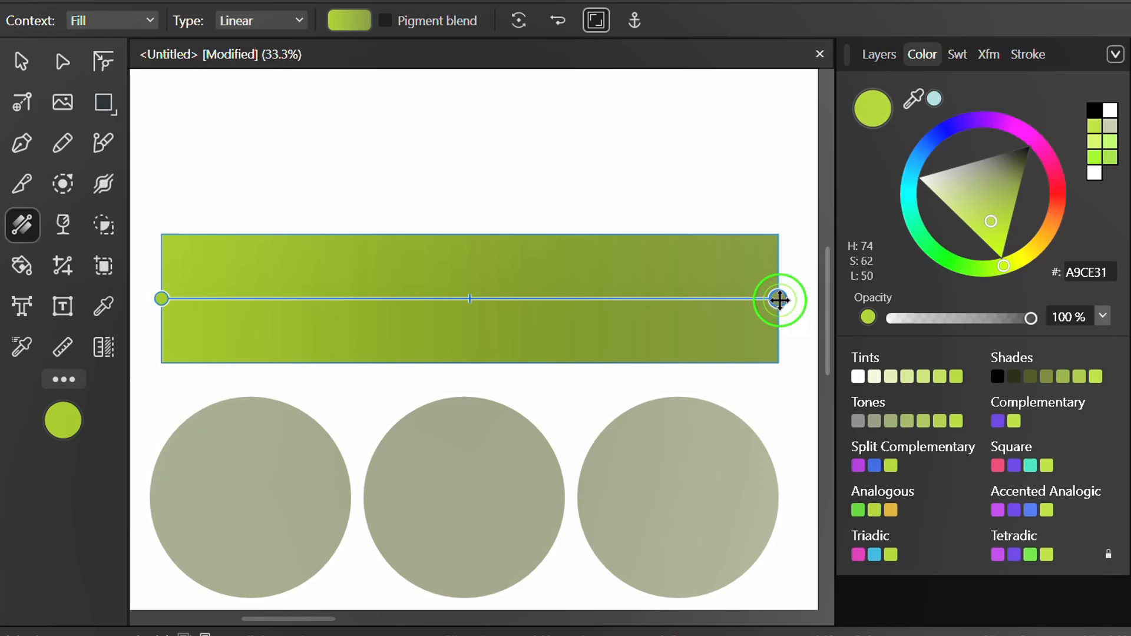
pyautogui.moveTo(1006, 271); pyautogui.dragTo(990, 277)
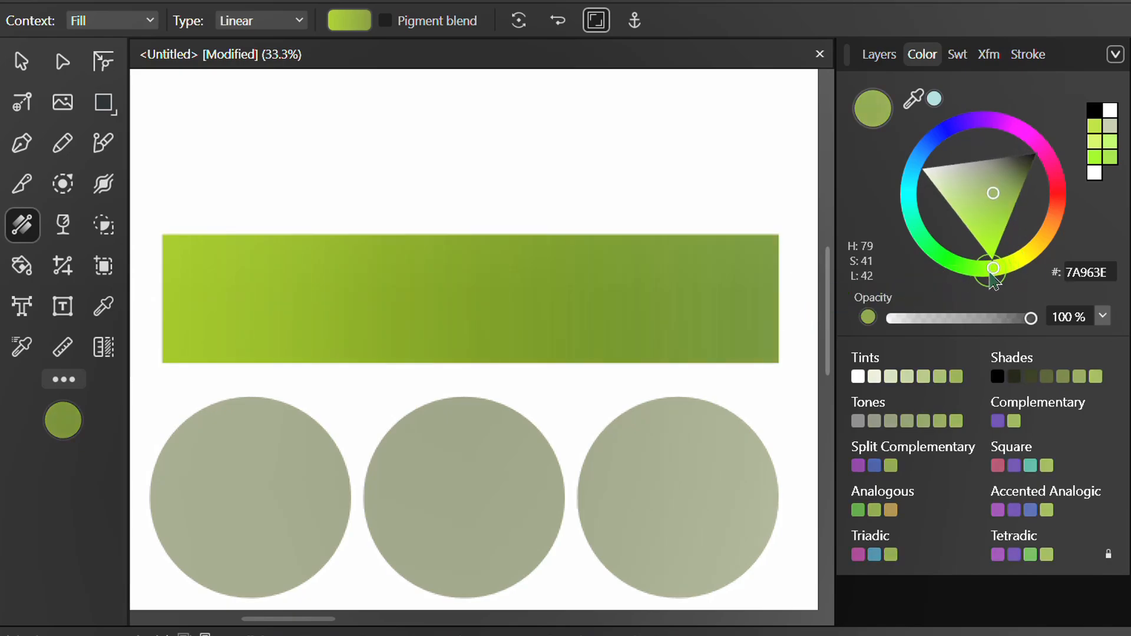
pyautogui.moveTo(992, 198)
pyautogui.mouseDown()
pyautogui.moveTo(973, 269)
pyautogui.moveTo(946, 265)
pyautogui.moveTo(967, 237)
pyautogui.moveTo(964, 265)
pyautogui.mouseUp()
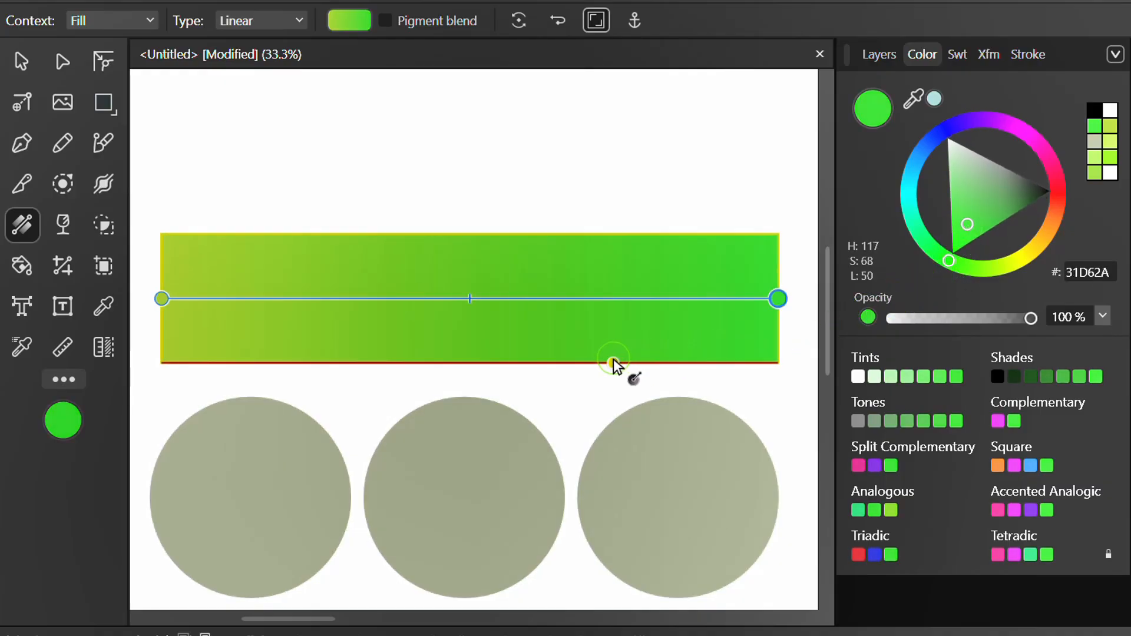
# Add a color stop at the middle of the rectangle's gradient and color it yellow D2C52D
pyautogui.click(469, 300)
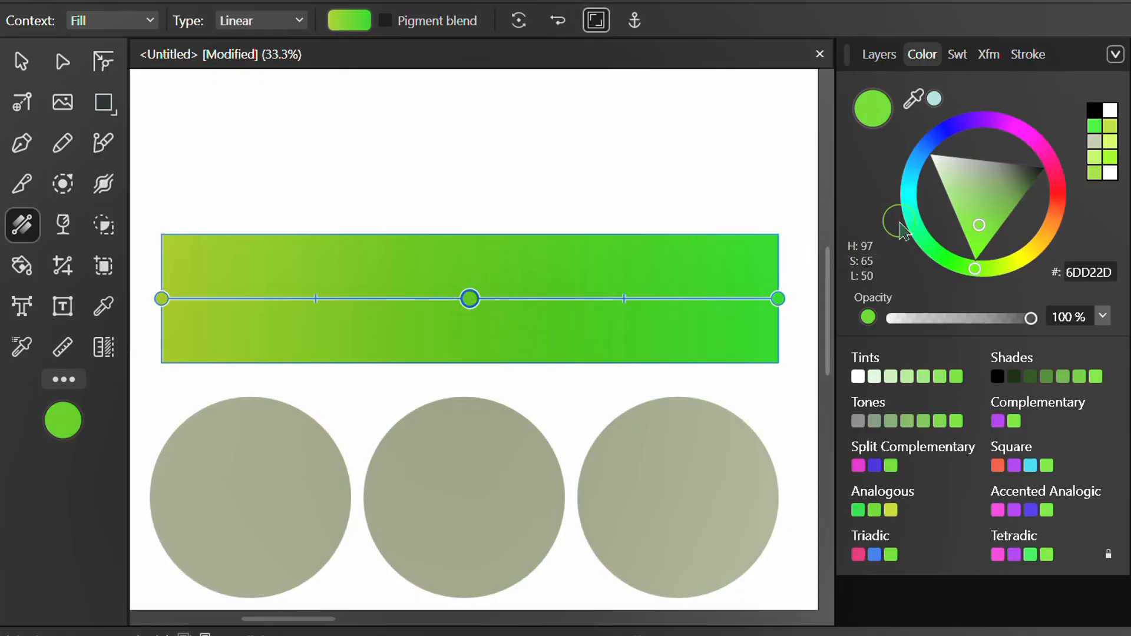
pyautogui.moveTo(921, 239); pyautogui.dragTo(1038, 268)
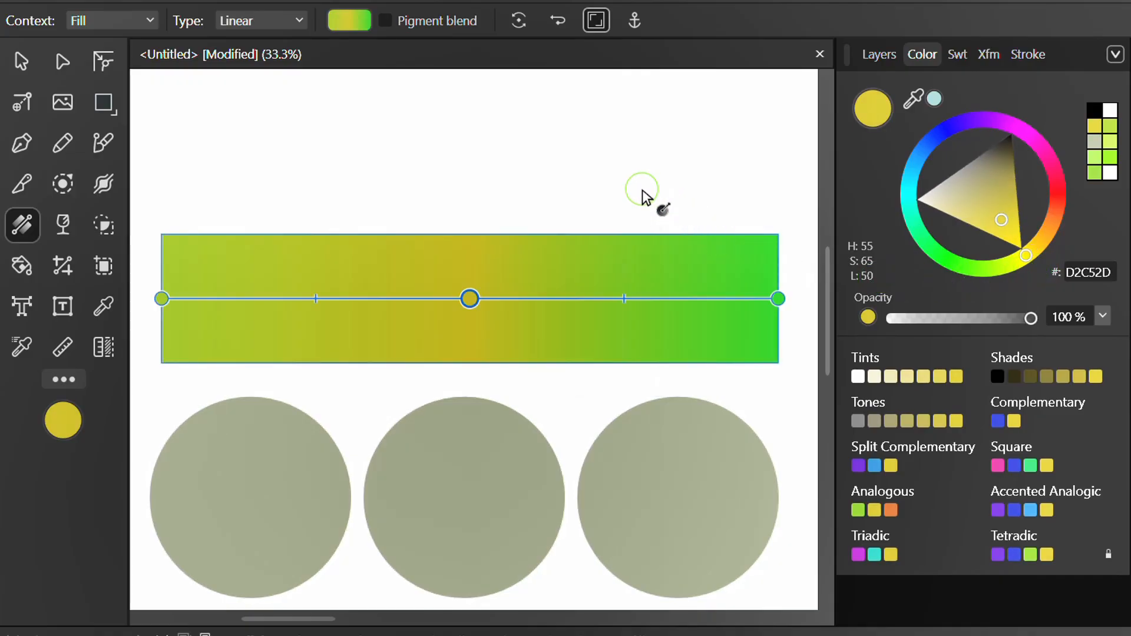
# Add a red C93C2F stop between the gradient's left end and middle stops, and delete it
pyautogui.click(333, 302)
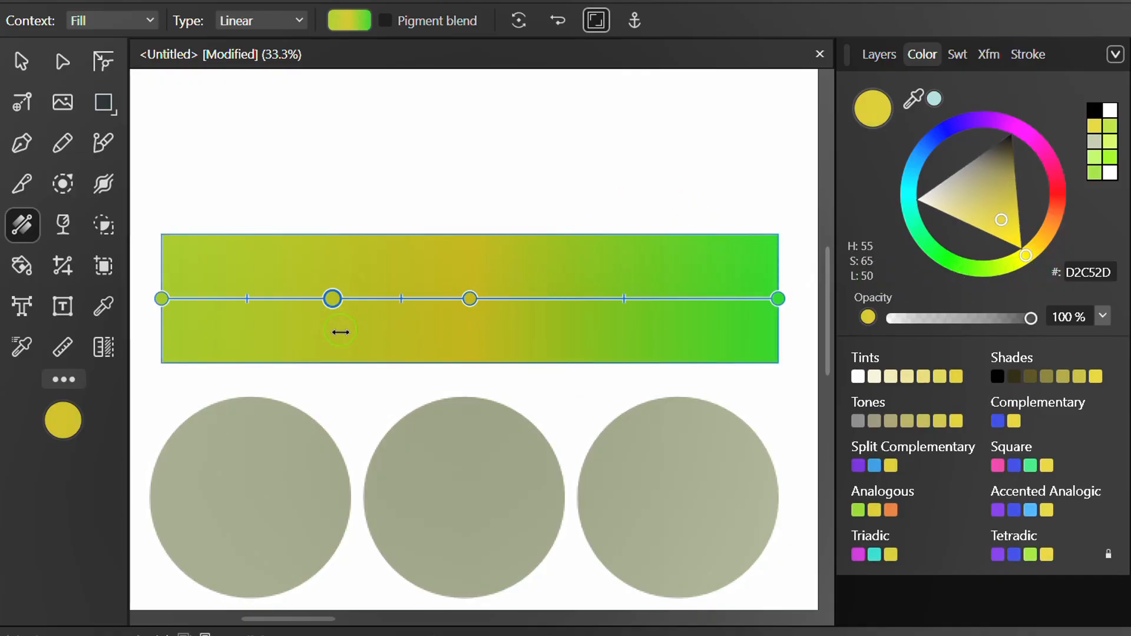
pyautogui.click(1057, 203)
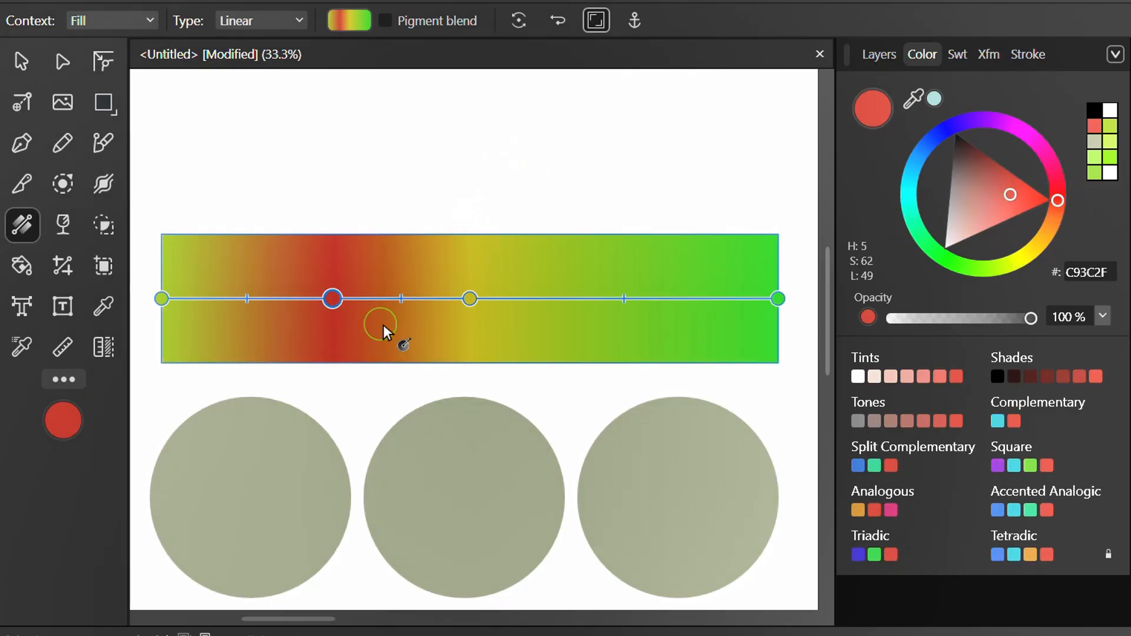
pyautogui.click(470, 299)
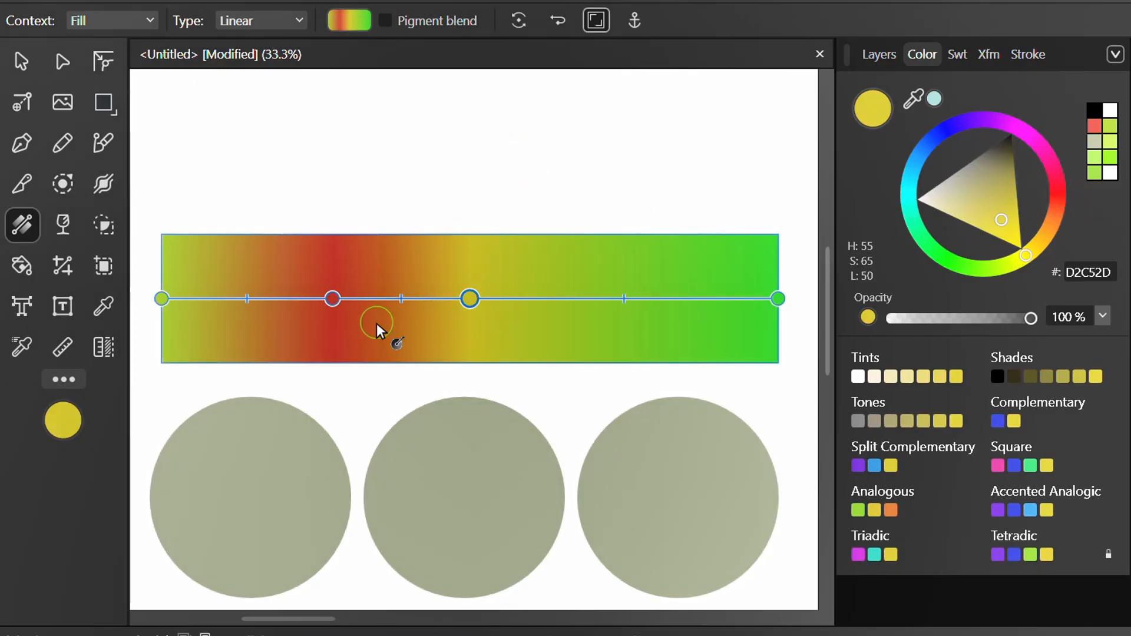
pyautogui.click(331, 299)
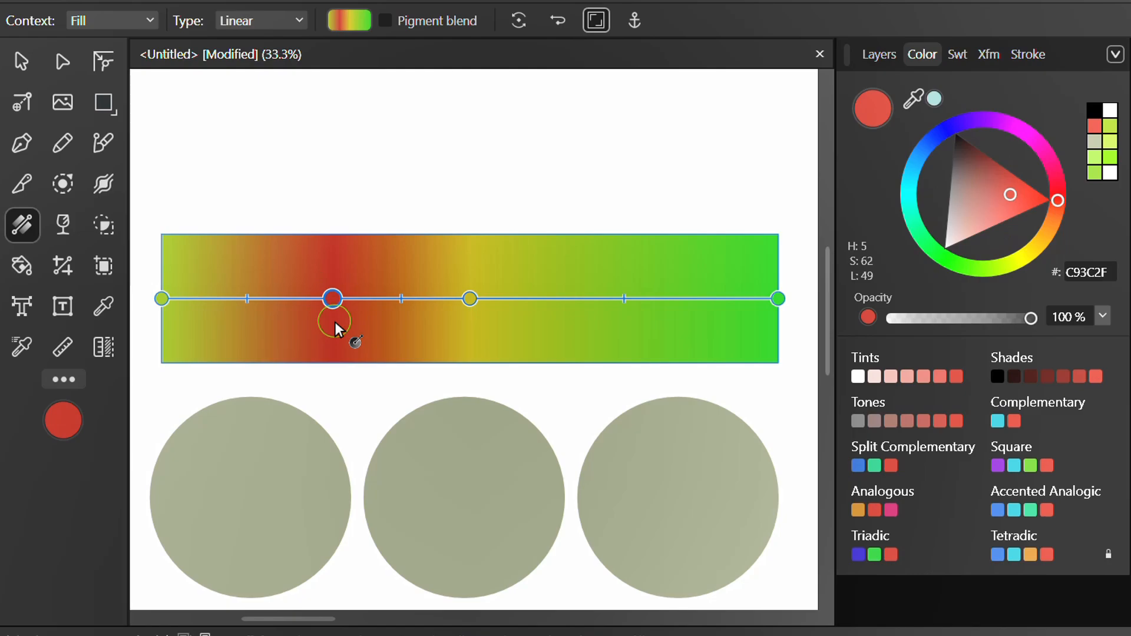
pyautogui.press('Delete')
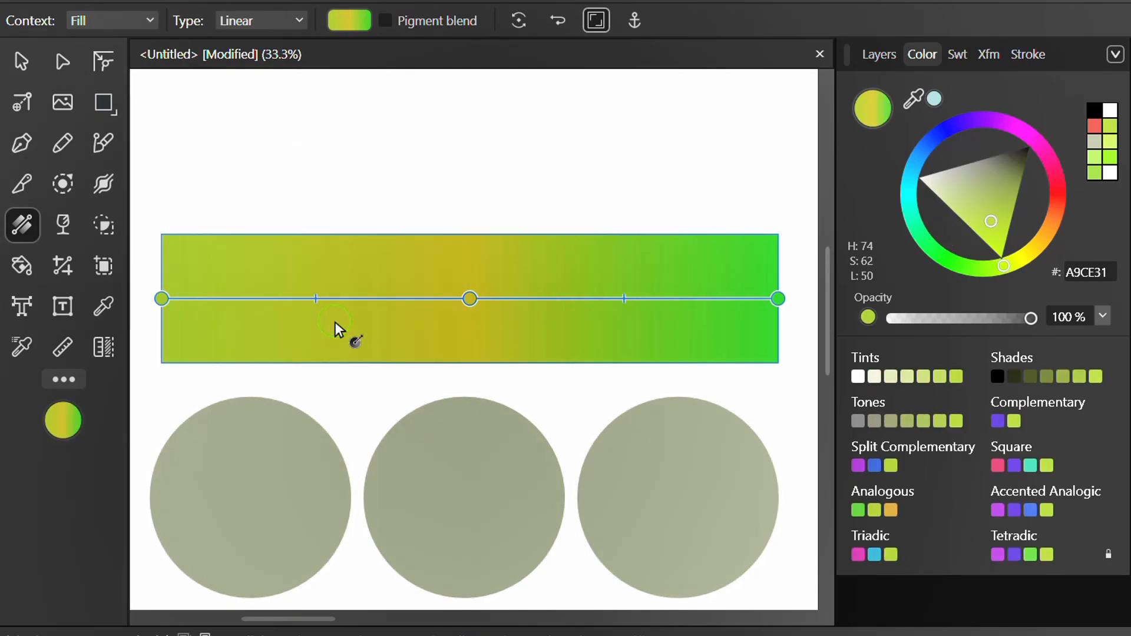
# Shift the gradient's left midpoint toward the left end, to 40 %, and its right midpoint toward the right end, to 66 %
pyautogui.click(317, 300)
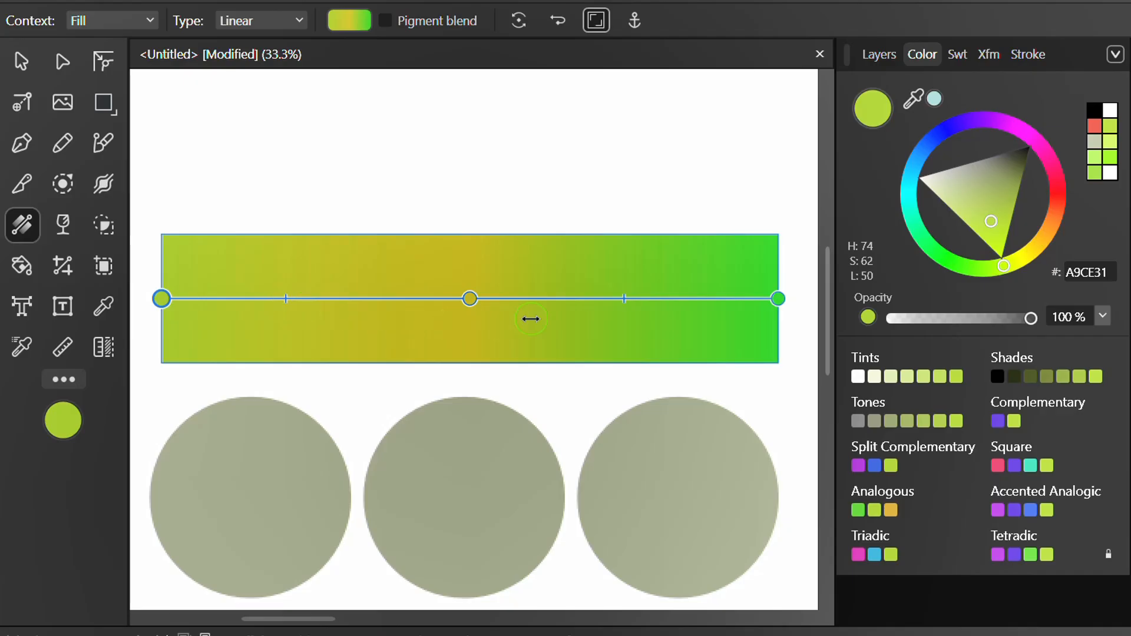
pyautogui.click(622, 299)
pyautogui.moveTo(643, 301); pyautogui.dragTo(676, 301)
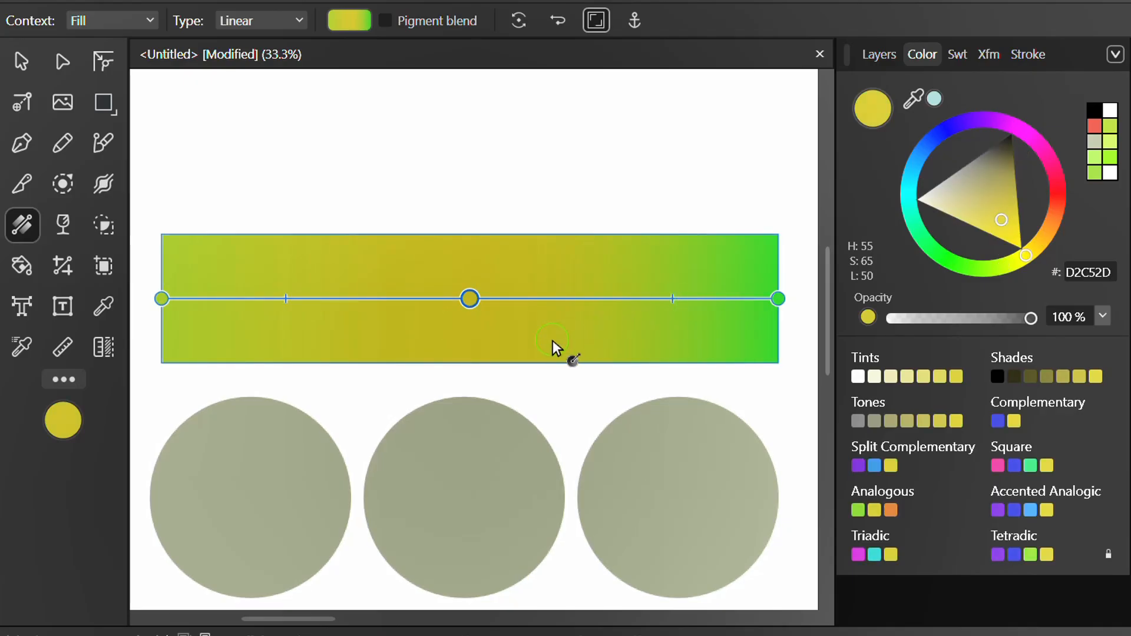
# Move the yellow middle stop to the 47 % position in the gradient editor, and deselect the rectangle
pyautogui.click(349, 20)
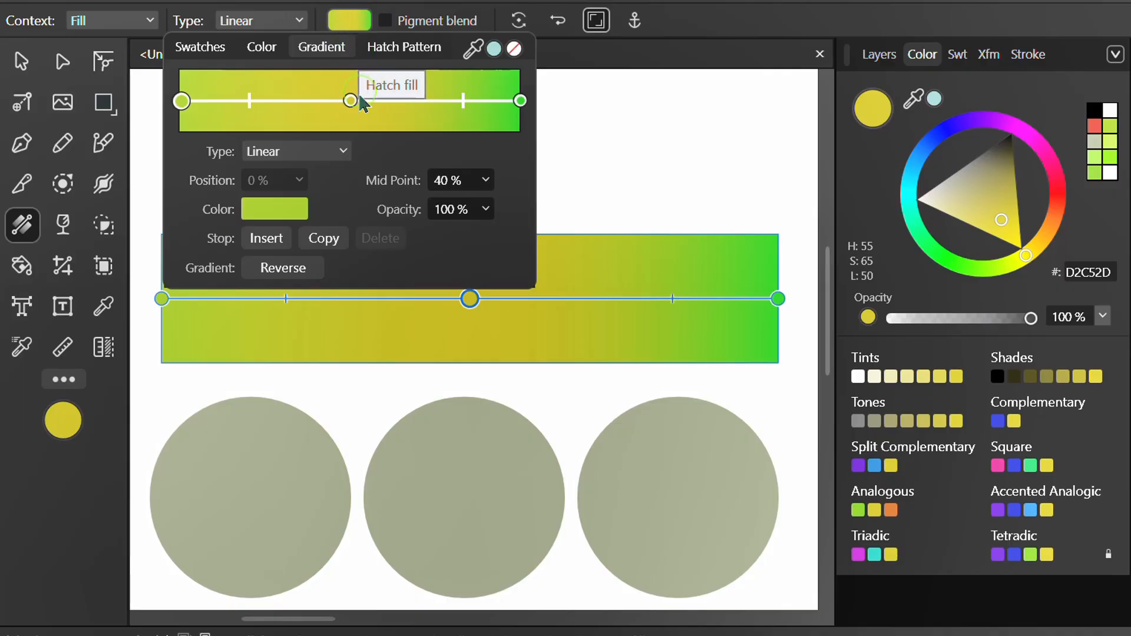
pyautogui.moveTo(350, 101)
pyautogui.mouseDown()
pyautogui.moveTo(280, 102)
pyautogui.moveTo(418, 108)
pyautogui.moveTo(345, 105)
pyautogui.mouseUp()
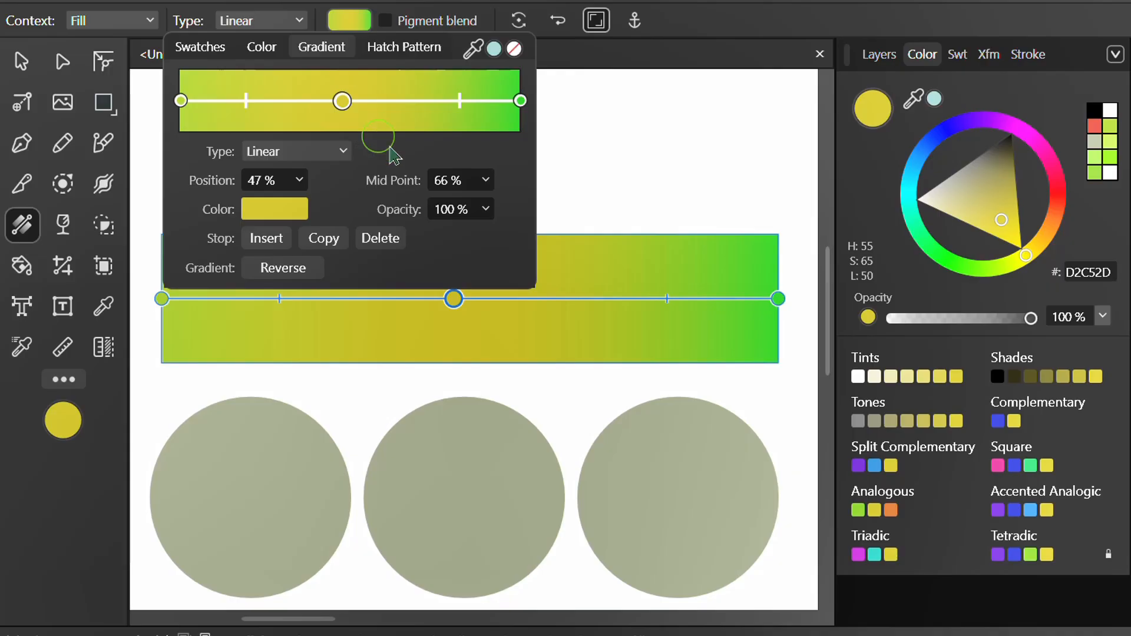
pyautogui.click(618, 182)
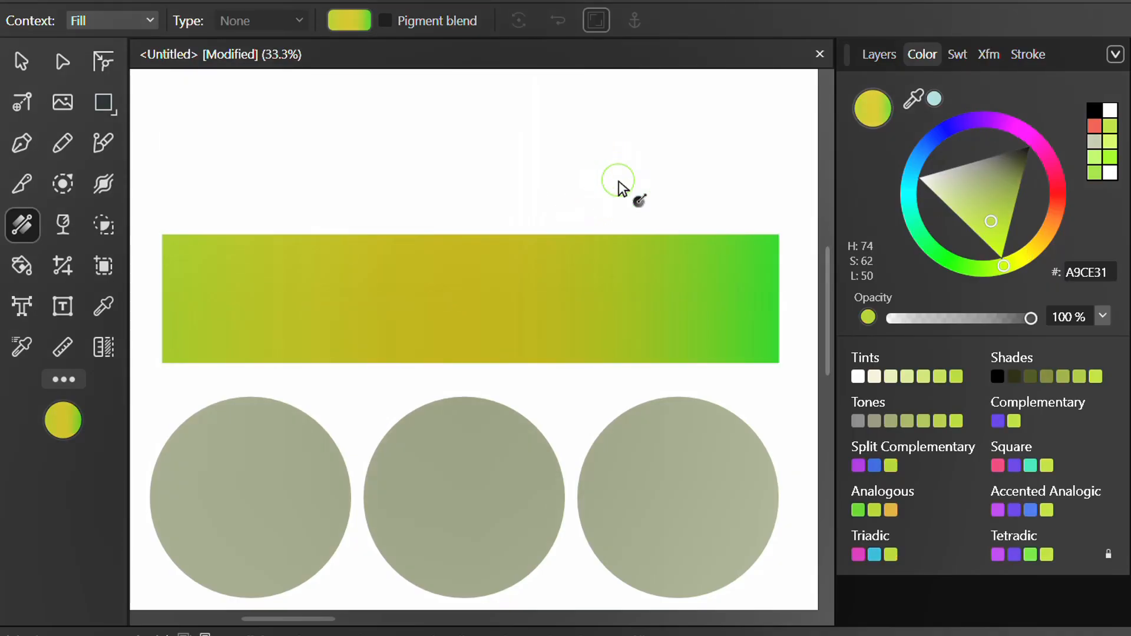
# Change the fill type of the first circle, below the rectangle's left end, to Elliptical
pyautogui.scroll(-5, 465, 291)
pyautogui.hscroll(-4, 465, 291)
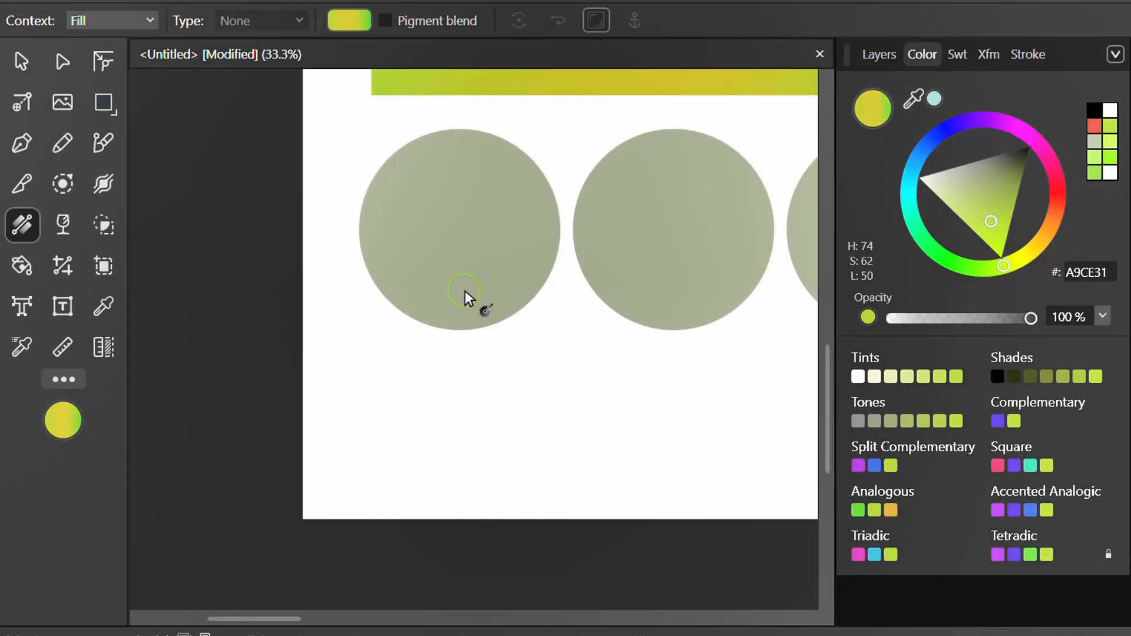
pyautogui.click(446, 223)
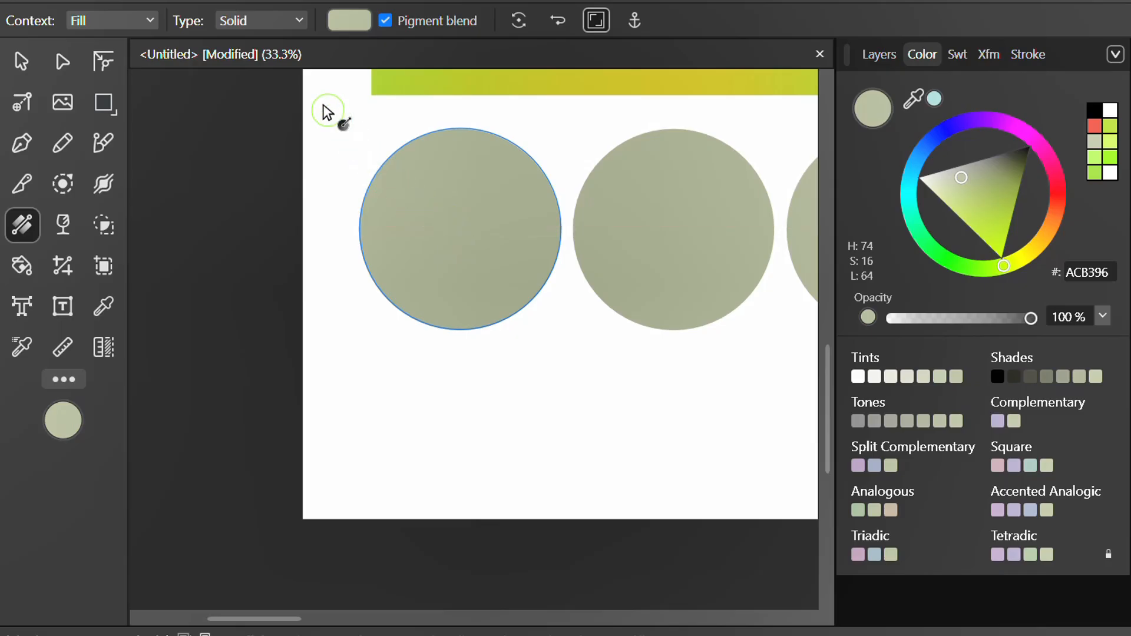
pyautogui.click(273, 21)
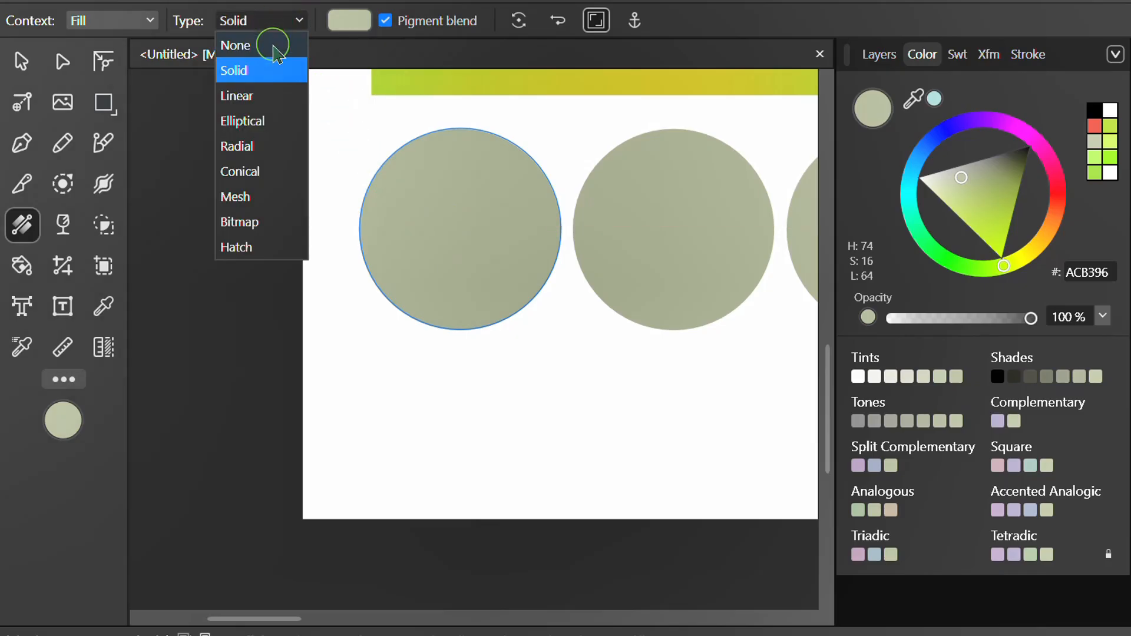
pyautogui.click(242, 121)
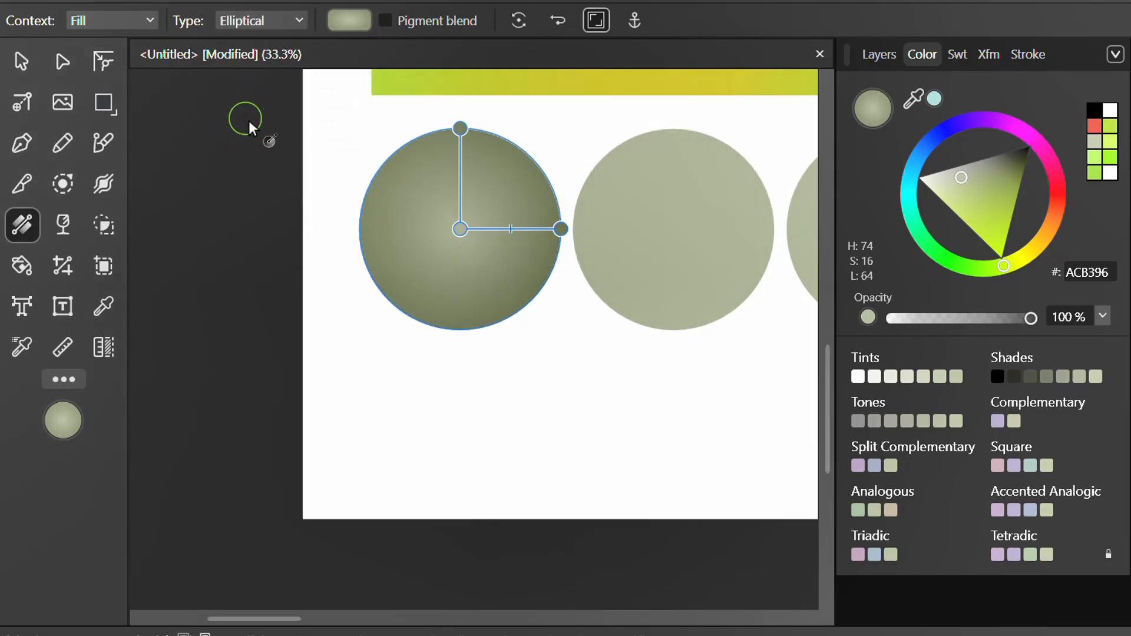
# Shift the elliptical gradient's center to the circle's upper left, angle it toward the lower right, and darken the outer stop to 5F6649
pyautogui.moveTo(462, 231); pyautogui.dragTo(423, 184)
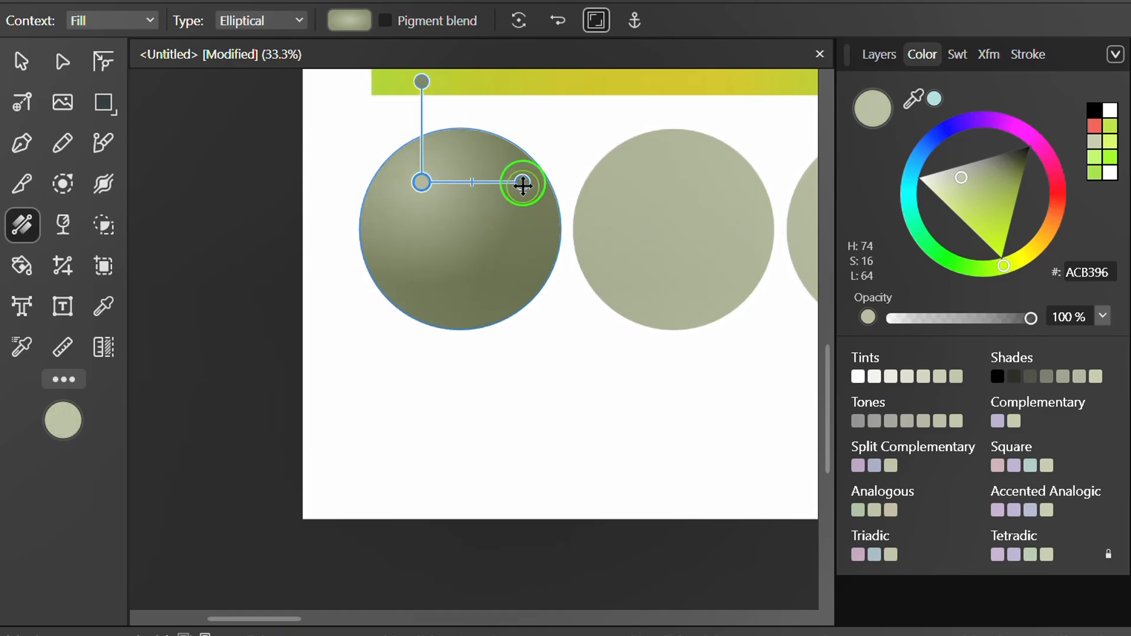
pyautogui.moveTo(522, 183); pyautogui.dragTo(504, 264)
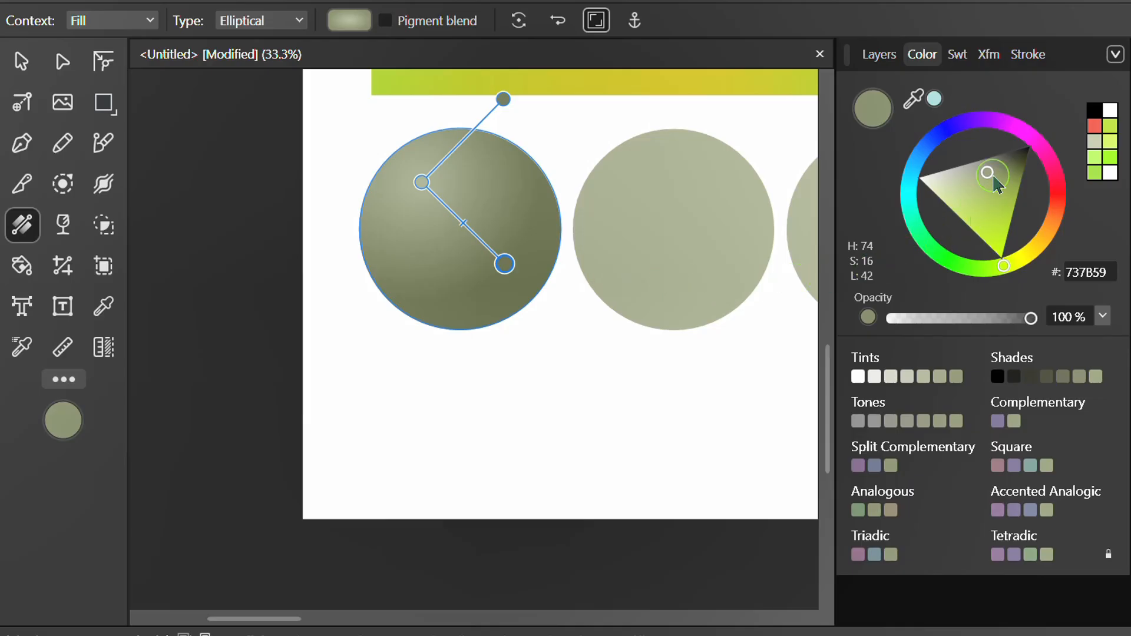
pyautogui.moveTo(991, 175); pyautogui.dragTo(995, 175)
# Give the middle circle a Radial fill, with its center at the upper left and its outer end at the lower right
pyautogui.scroll(-2, 344, 384)
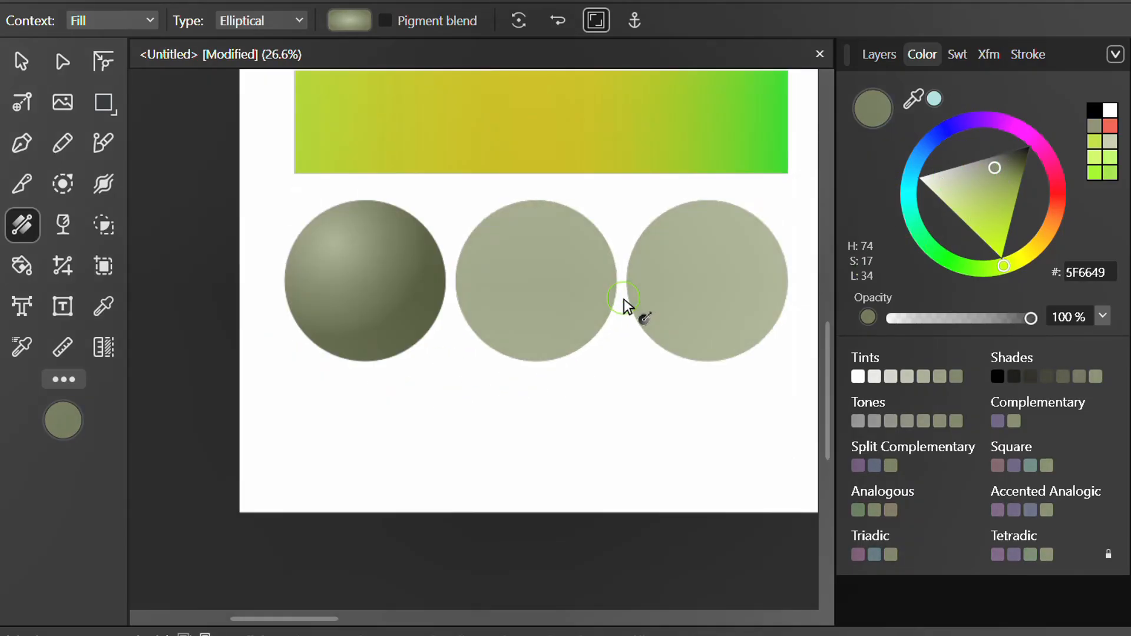
pyautogui.scroll(2, 625, 302)
pyautogui.click(516, 266)
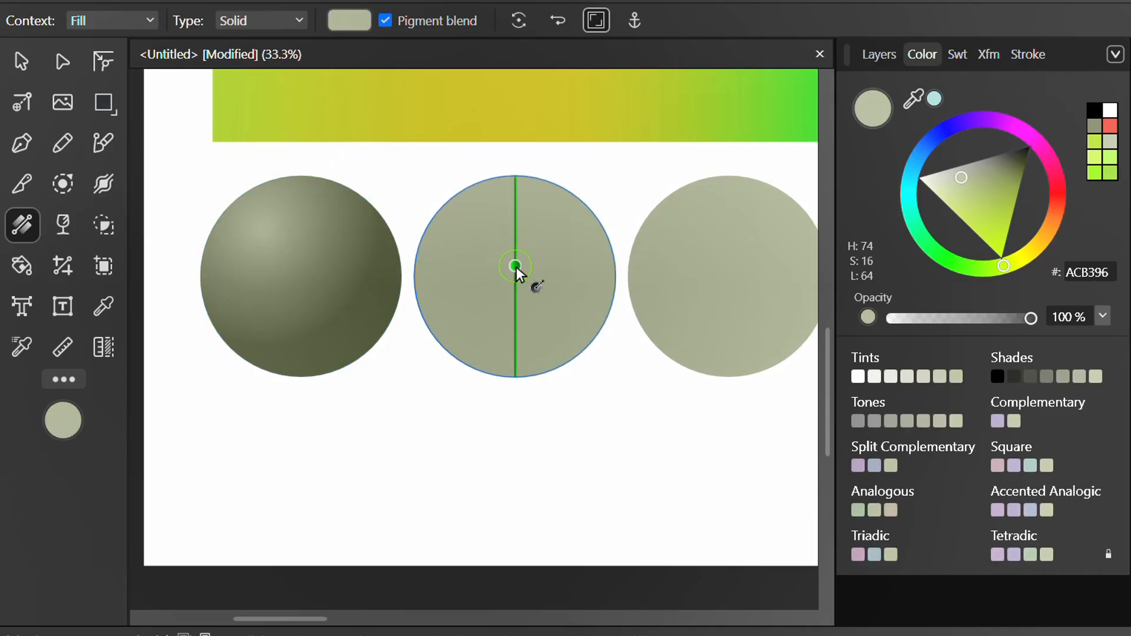
pyautogui.click(258, 22)
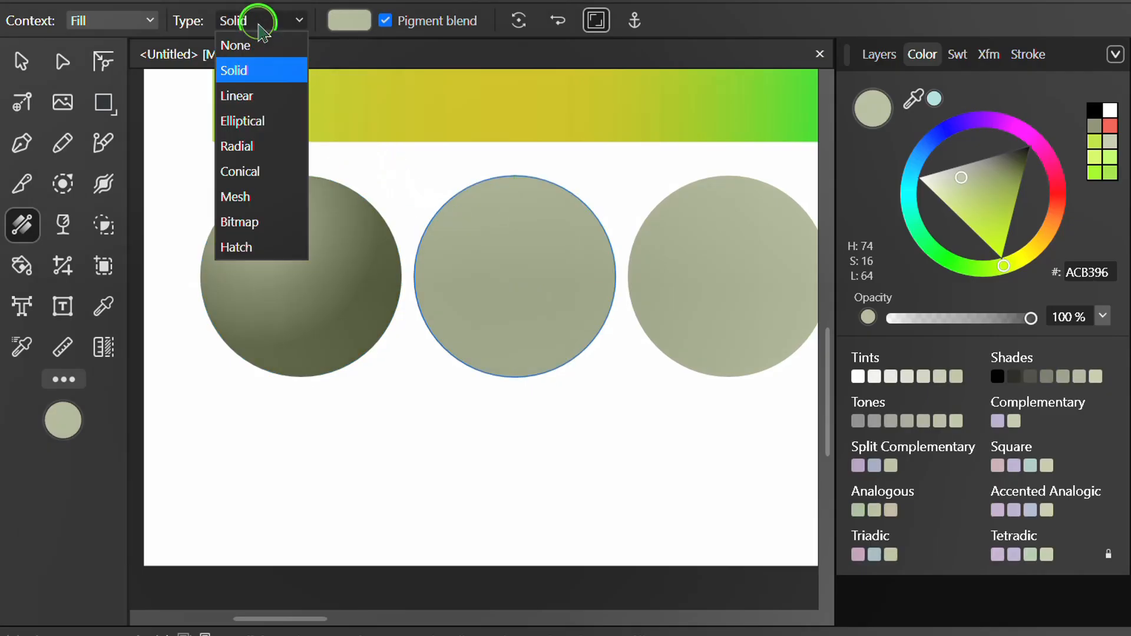
pyautogui.click(254, 146)
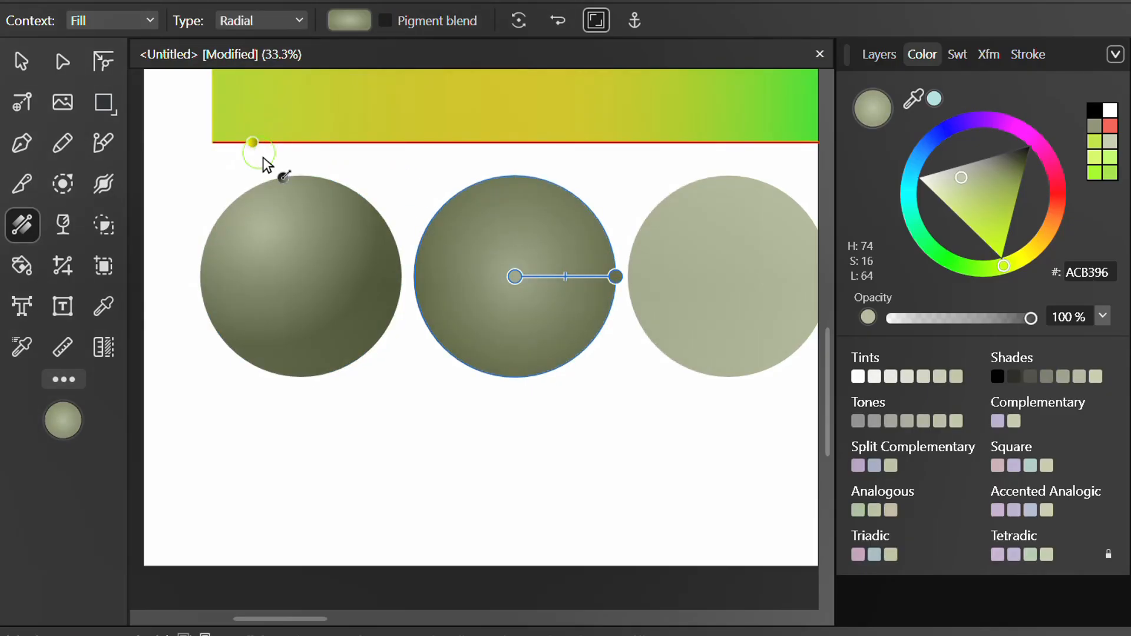
pyautogui.moveTo(518, 277); pyautogui.dragTo(481, 224)
pyautogui.moveTo(571, 219); pyautogui.dragTo(560, 318)
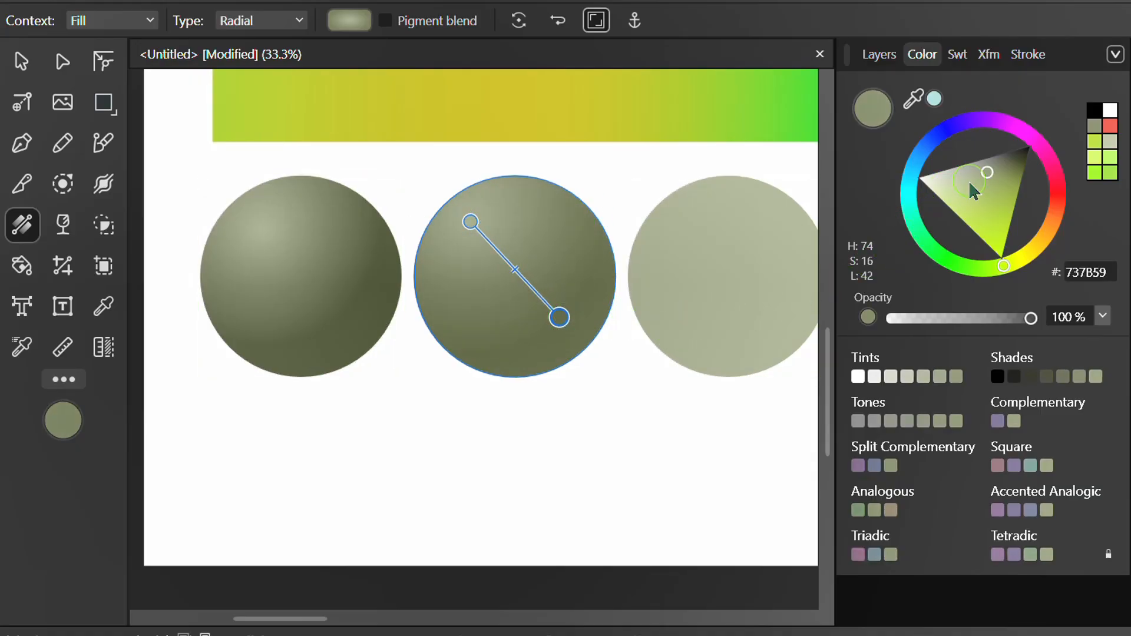
# Darken the radial gradient's outer stop to 4A5037, lighten its center stop to C1C4B6, and switch to the Move Tool
pyautogui.moveTo(991, 176)
pyautogui.mouseDown()
pyautogui.moveTo(1012, 171)
pyautogui.moveTo(1003, 163)
pyautogui.mouseUp()
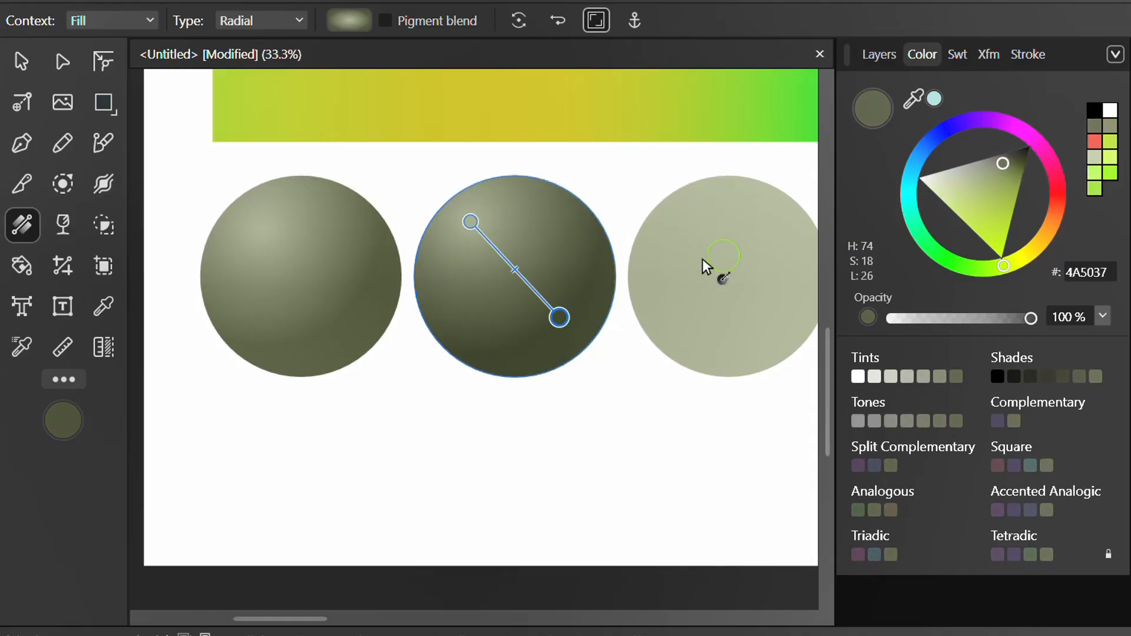
pyautogui.click(469, 222)
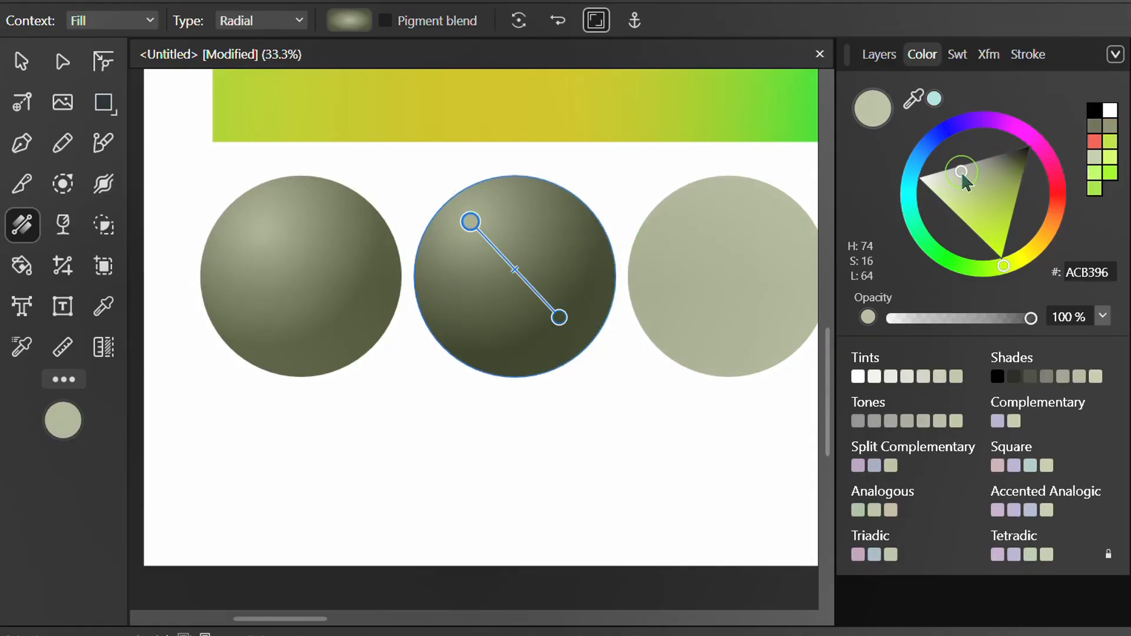
pyautogui.moveTo(962, 175); pyautogui.dragTo(948, 174)
pyautogui.scroll(1, 667, 327)
pyautogui.press('v')
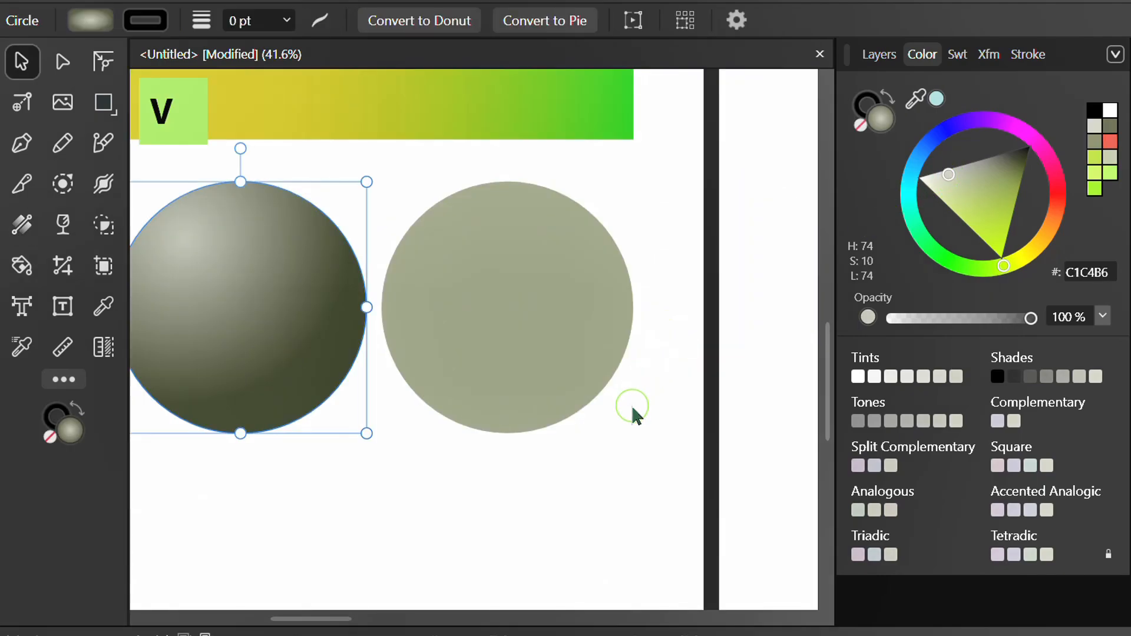
# Give the third circle a Conical fill and rotate its gradient so it starts at the circle's top
pyautogui.click(526, 296)
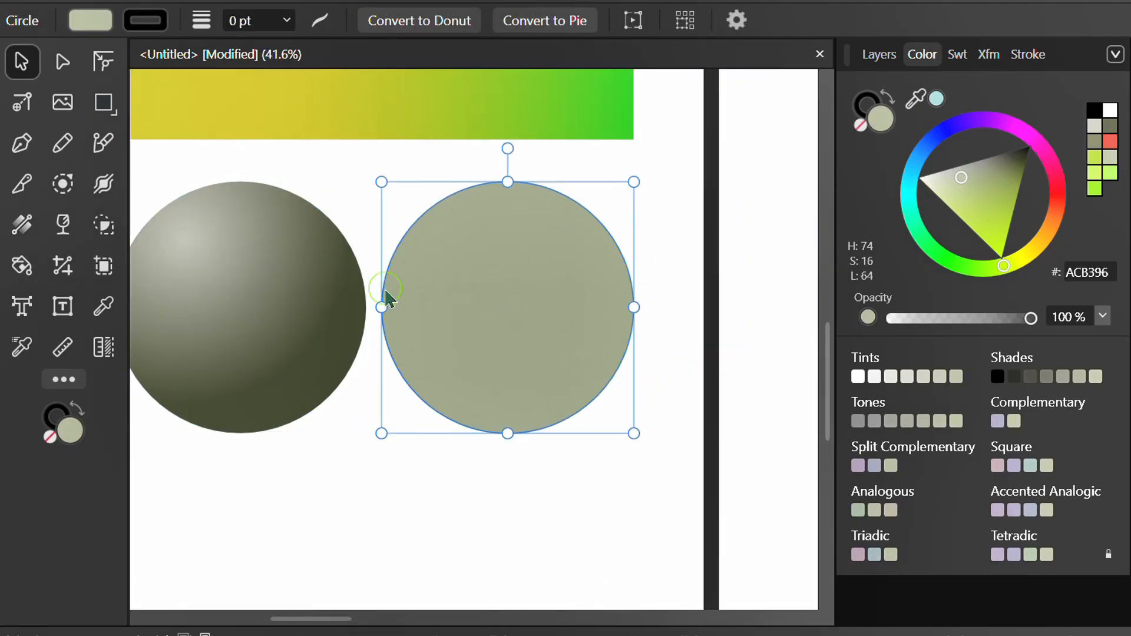
pyautogui.click(22, 224)
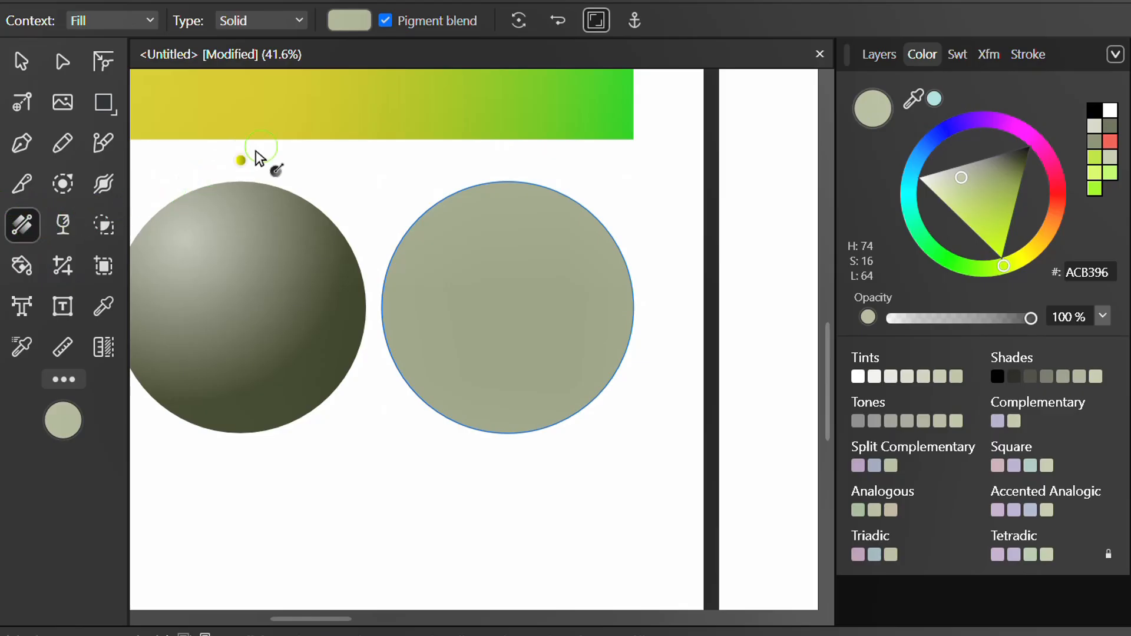
pyautogui.click(298, 21)
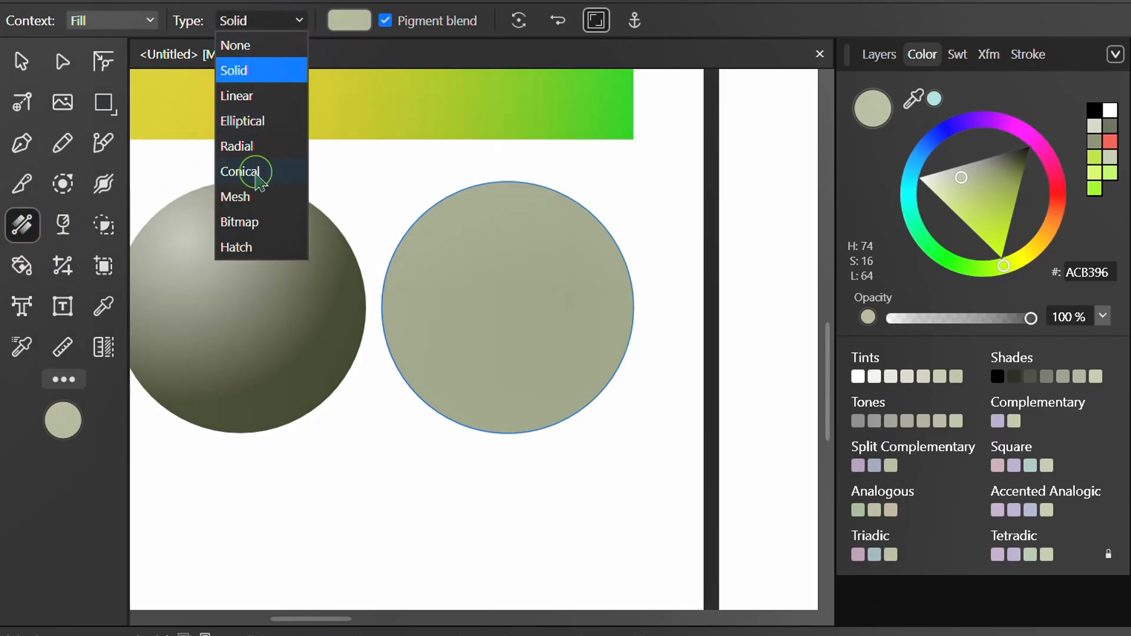
pyautogui.click(251, 170)
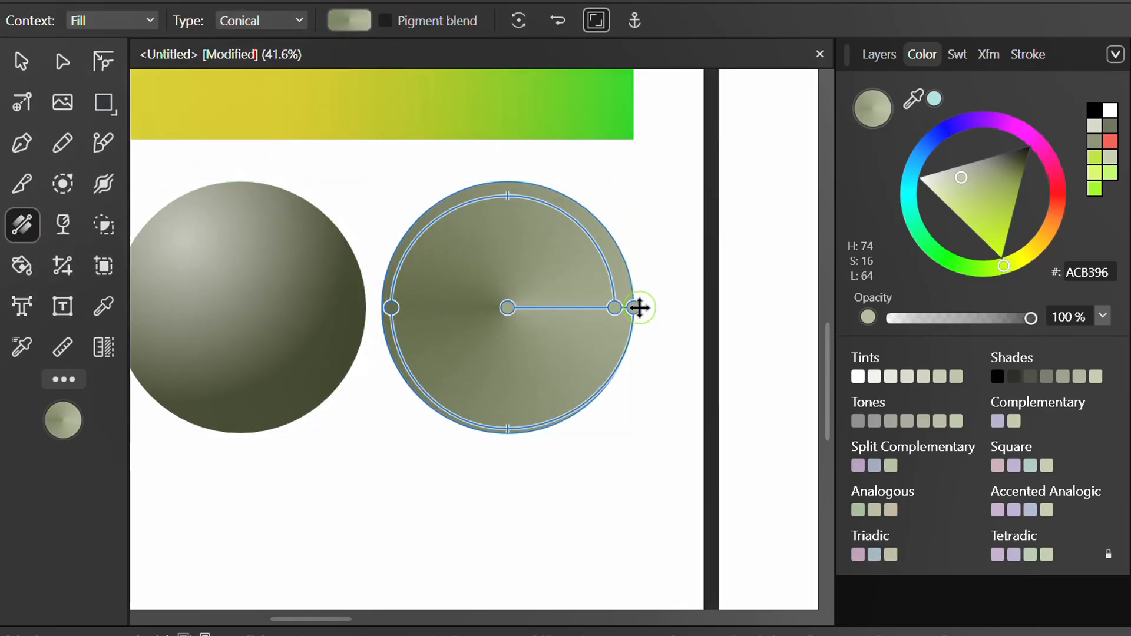
pyautogui.moveTo(642, 308); pyautogui.dragTo(510, 184)
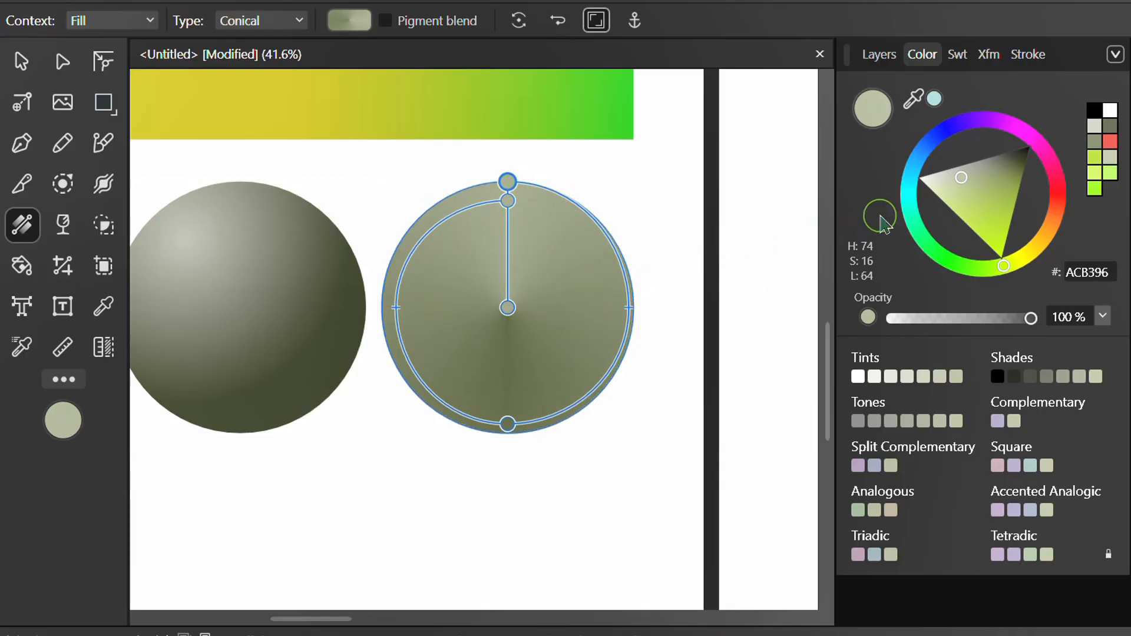
# Recolor the conical gradient's end stop to lime C2E25A and its start stop to dark green 223B1A
pyautogui.moveTo(1003, 269)
pyautogui.mouseDown()
pyautogui.moveTo(940, 267)
pyautogui.moveTo(892, 195)
pyautogui.mouseUp()
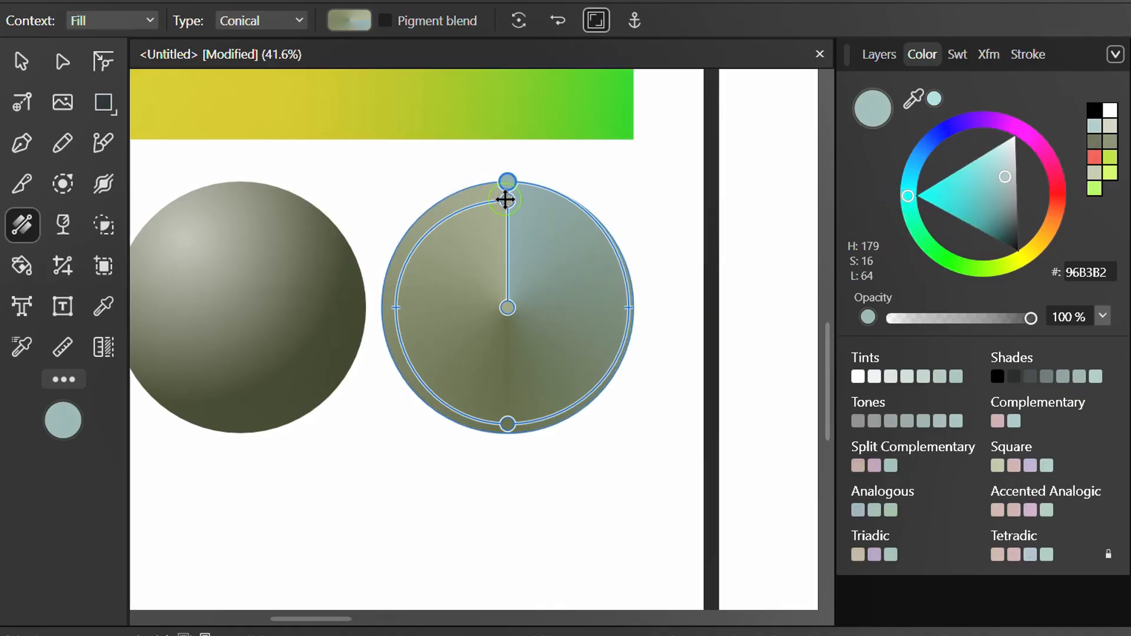
pyautogui.click(505, 203)
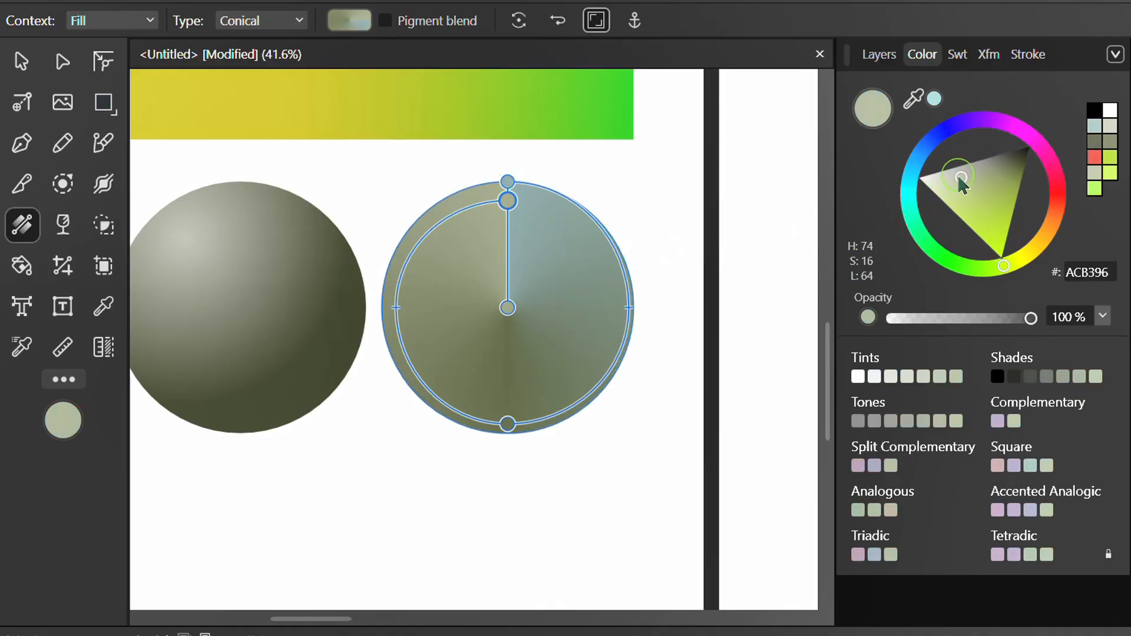
pyautogui.moveTo(962, 184)
pyautogui.mouseDown()
pyautogui.moveTo(987, 227)
pyautogui.moveTo(976, 217)
pyautogui.mouseUp()
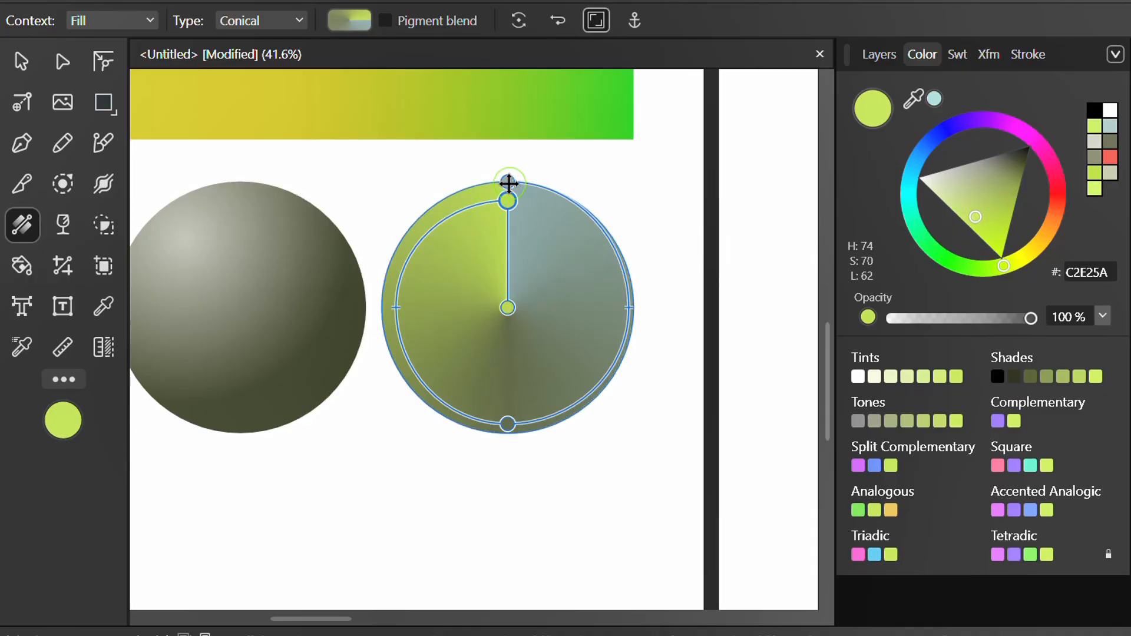
pyautogui.click(508, 183)
pyautogui.moveTo(904, 189); pyautogui.dragTo(964, 274)
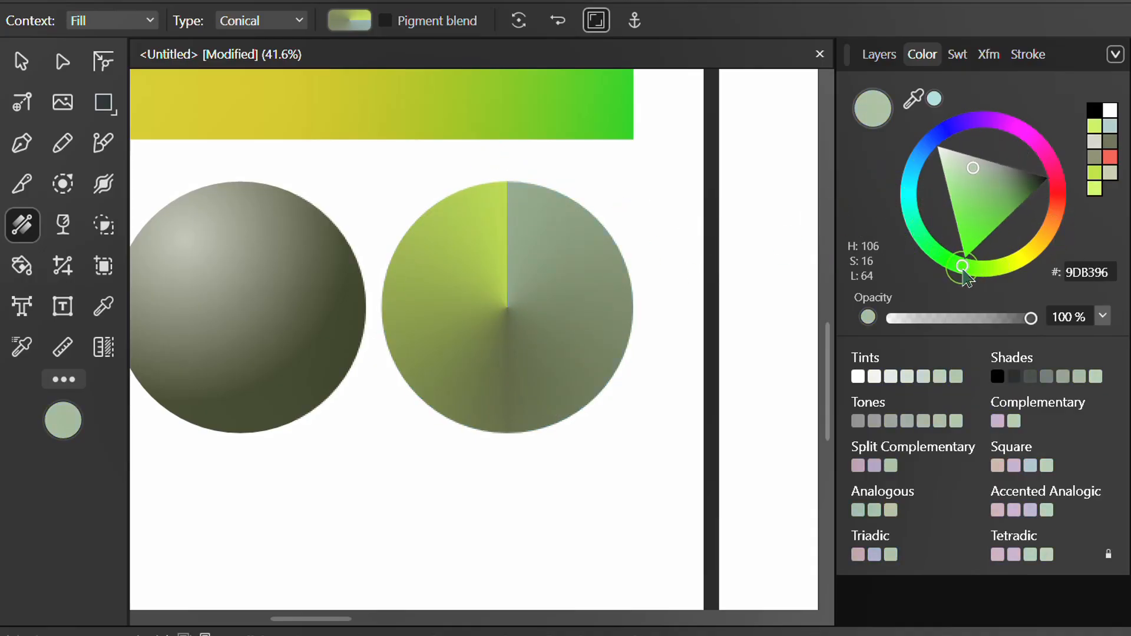
pyautogui.moveTo(975, 184)
pyautogui.mouseDown()
pyautogui.moveTo(979, 200)
pyautogui.moveTo(1026, 186)
pyautogui.mouseUp()
# Draw a rectangle covering all of Artboard2 and fill it with near-black 010300
pyautogui.press('space')
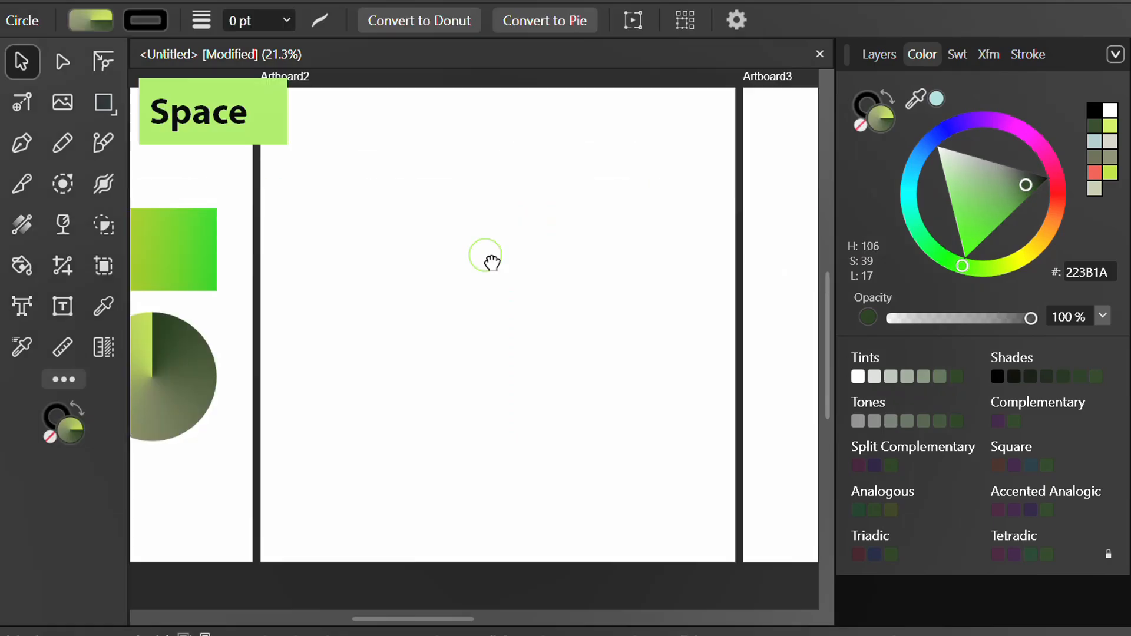
pyautogui.click(103, 102)
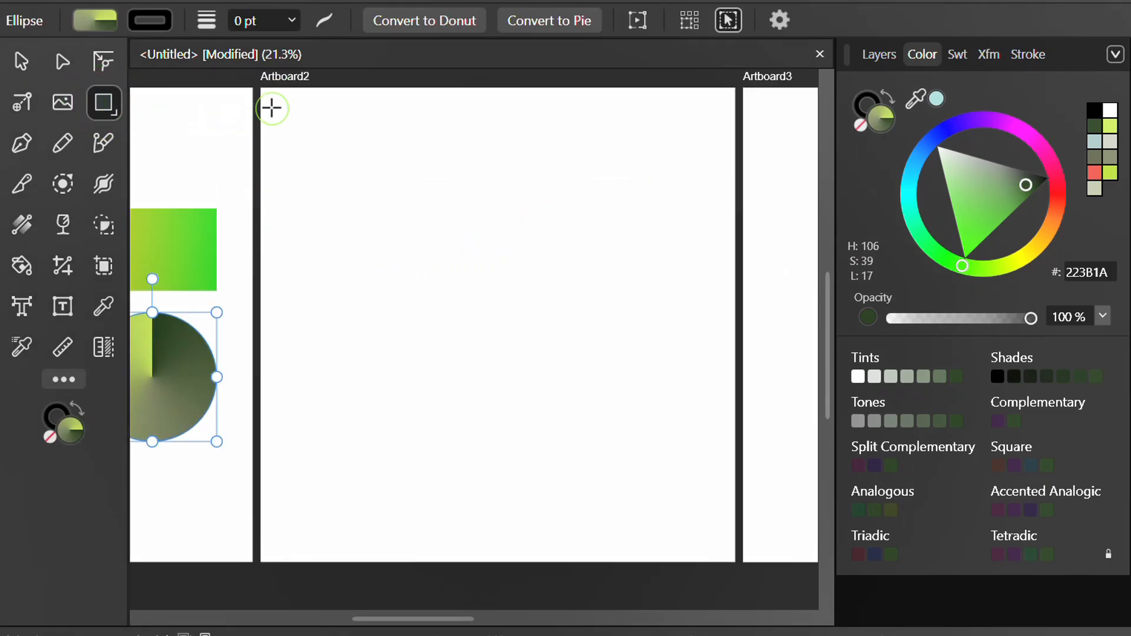
pyautogui.moveTo(261, 87); pyautogui.dragTo(735, 562)
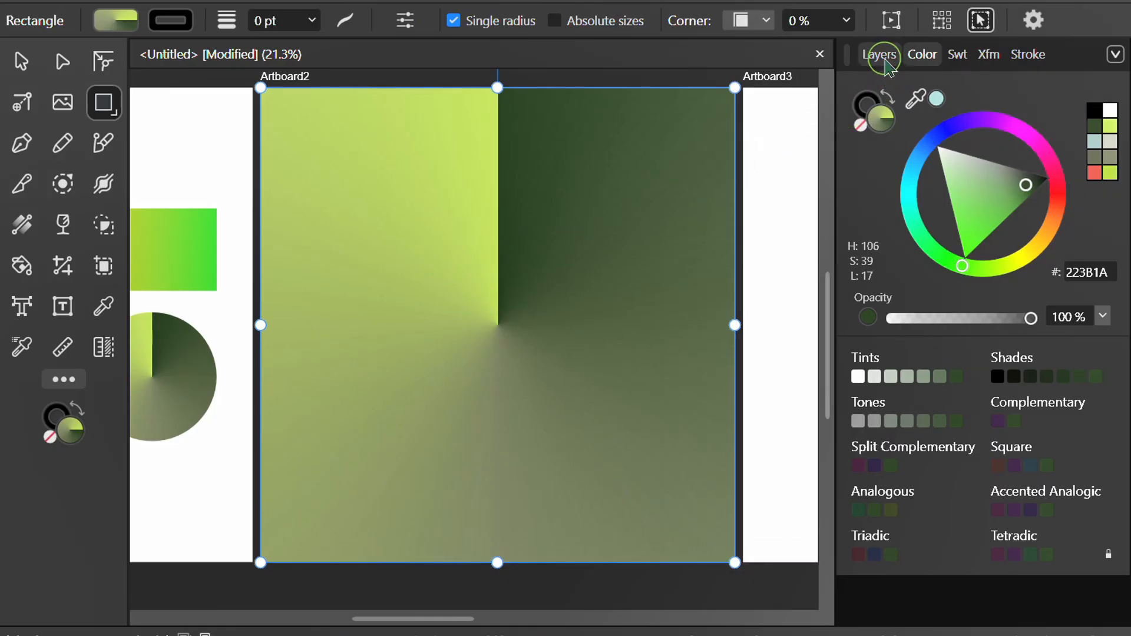
pyautogui.click(879, 54)
pyautogui.click(921, 55)
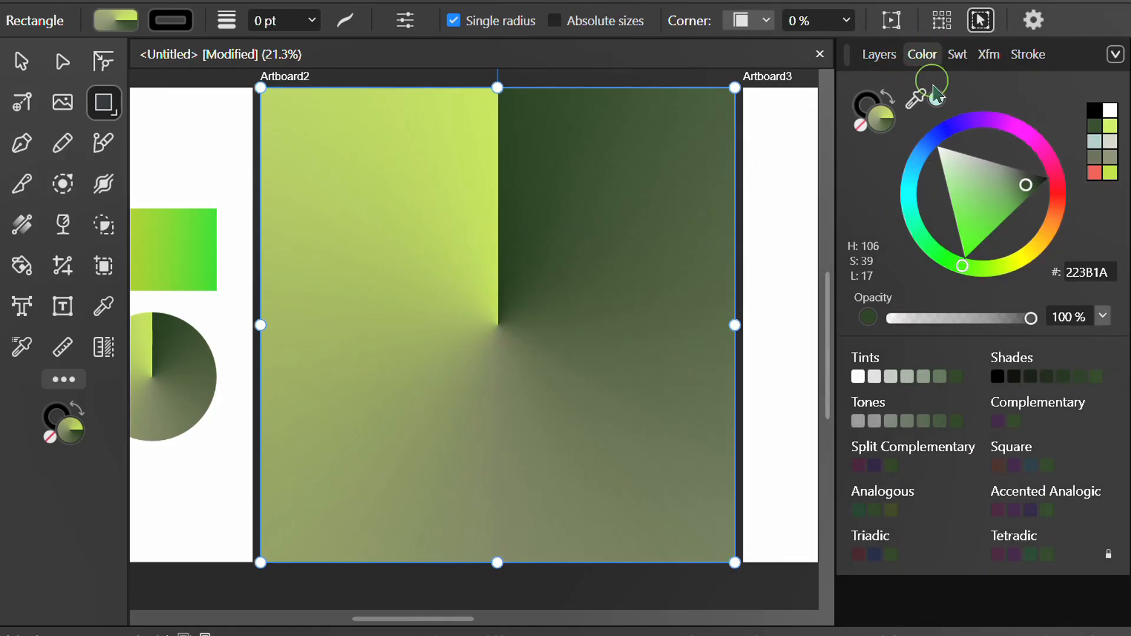
pyautogui.moveTo(1015, 199); pyautogui.dragTo(1047, 179)
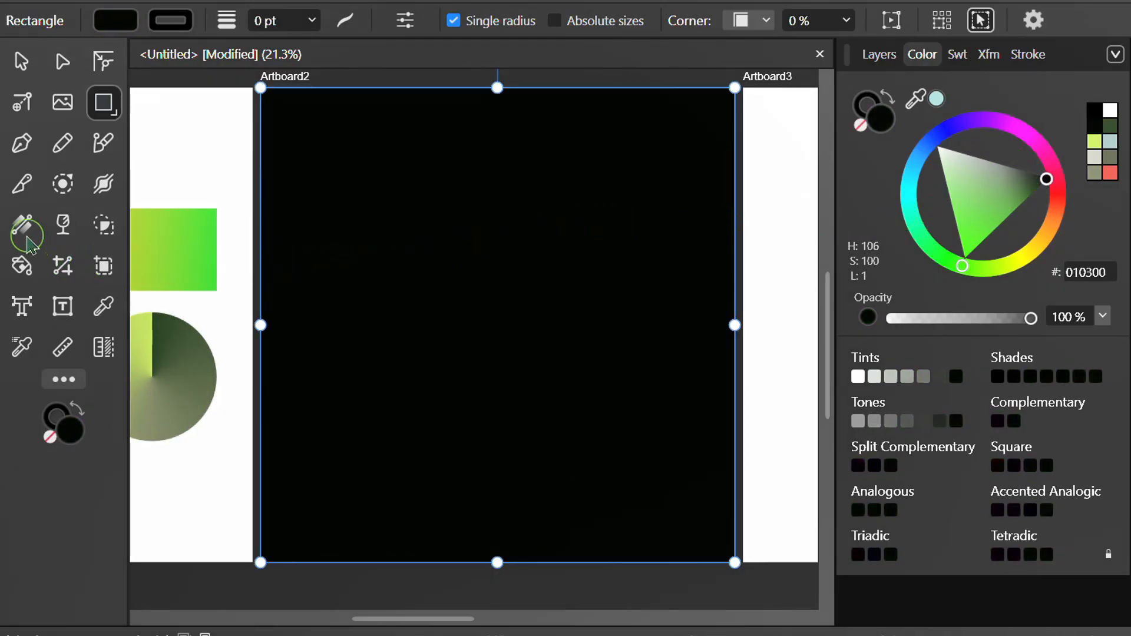
# Give the black rectangle a Mesh fill and delete the inner mesh nodes, leaving only the four corner nodes
pyautogui.click(22, 224)
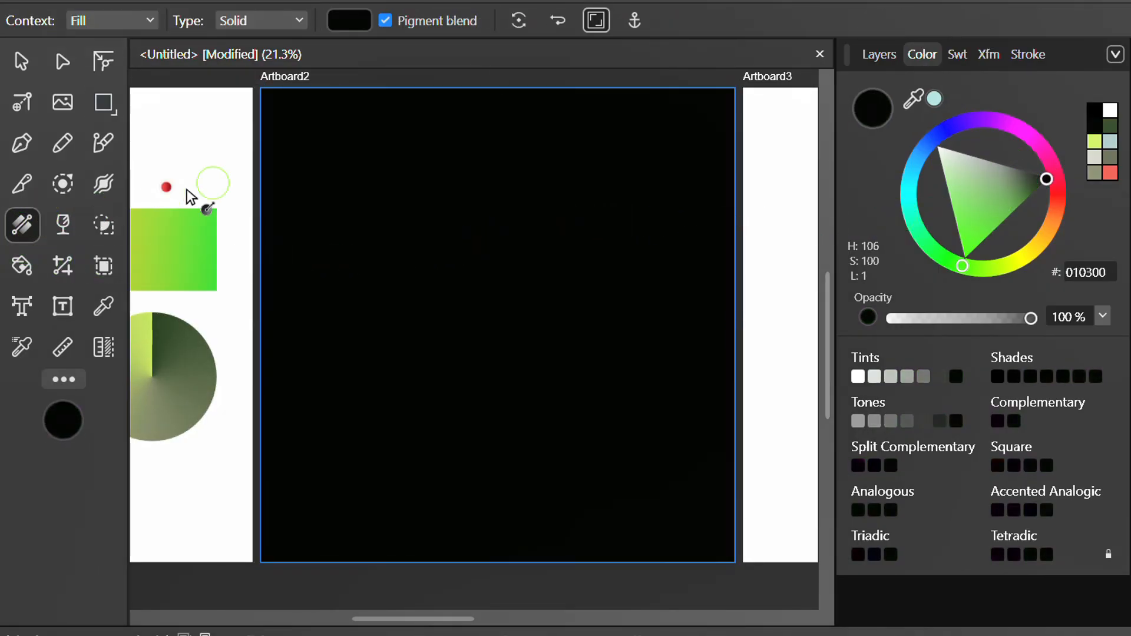
pyautogui.click(285, 20)
pyautogui.click(239, 197)
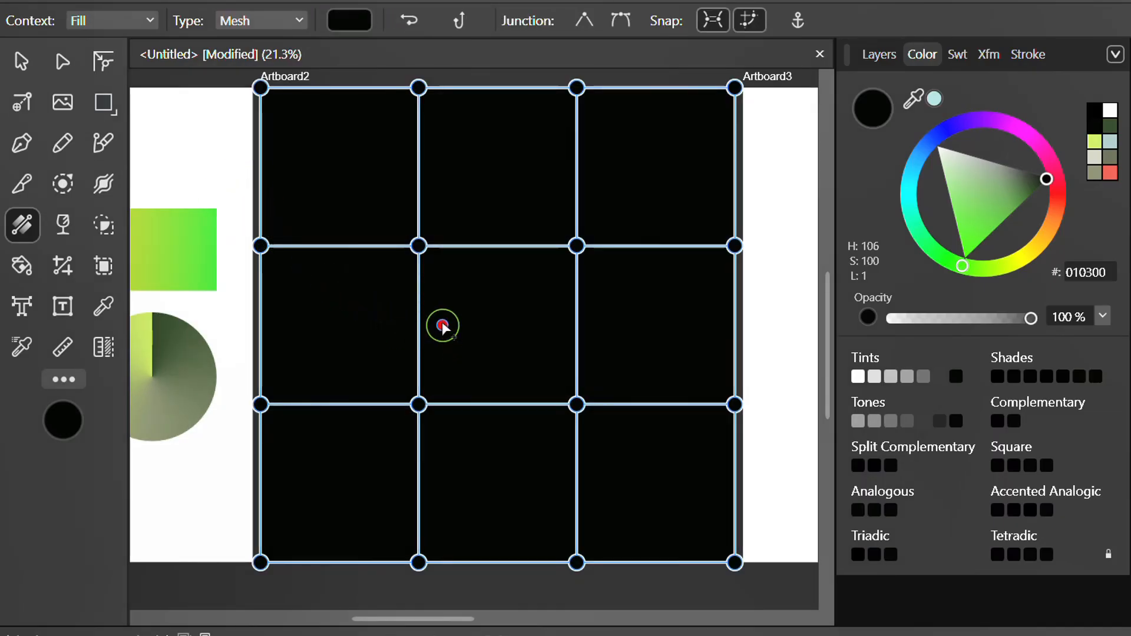
pyautogui.click(420, 246)
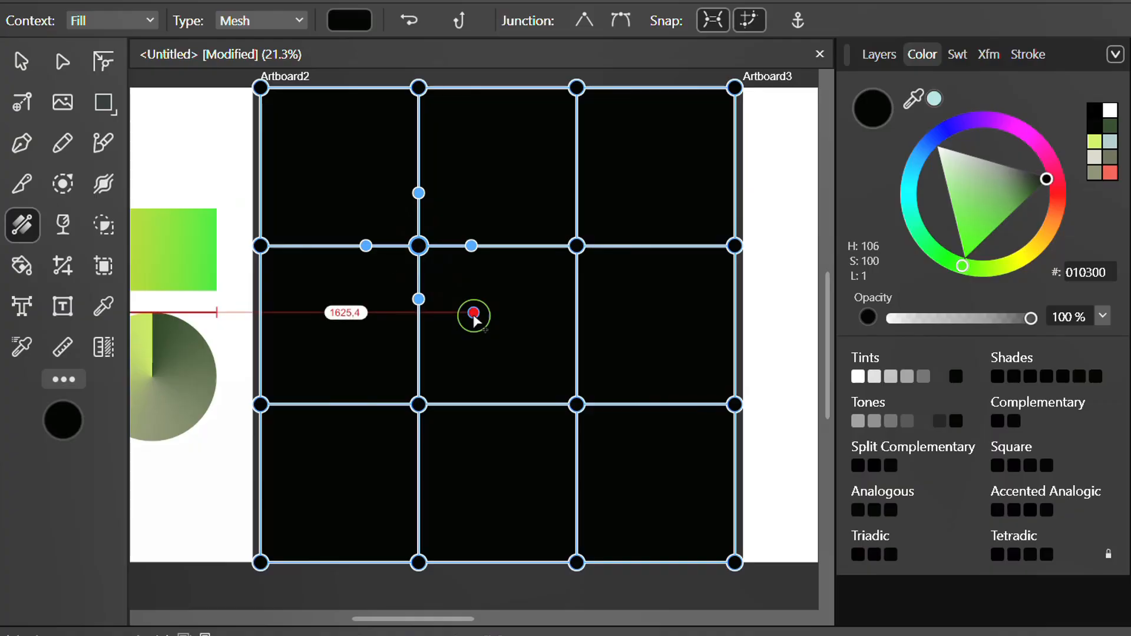
pyautogui.press('Delete')
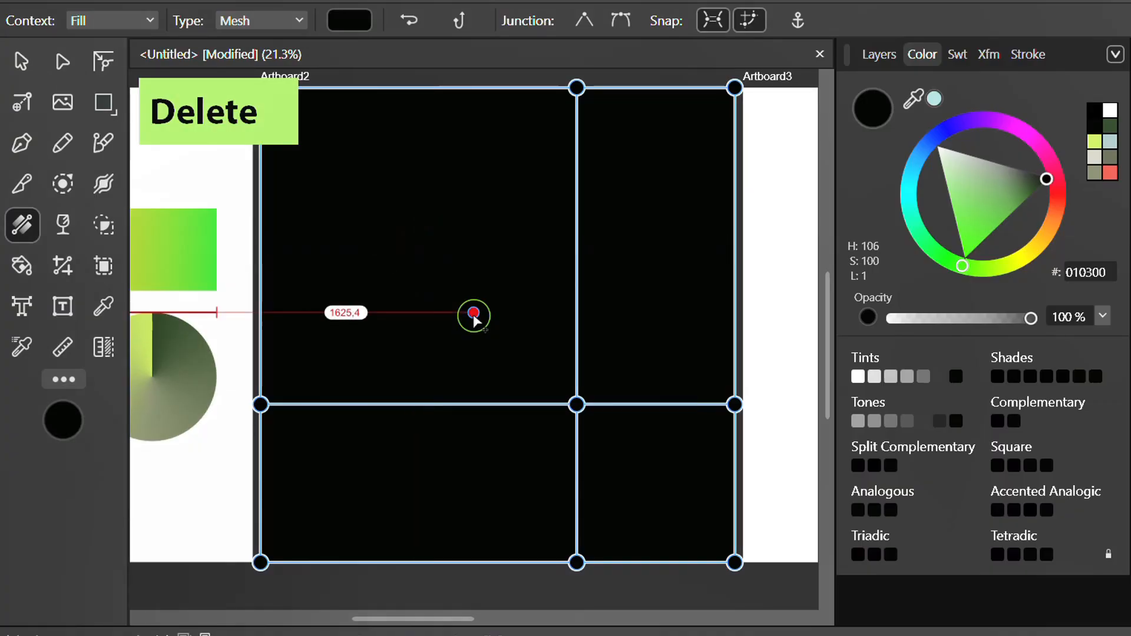
pyautogui.click(578, 407)
pyautogui.press('Delete')
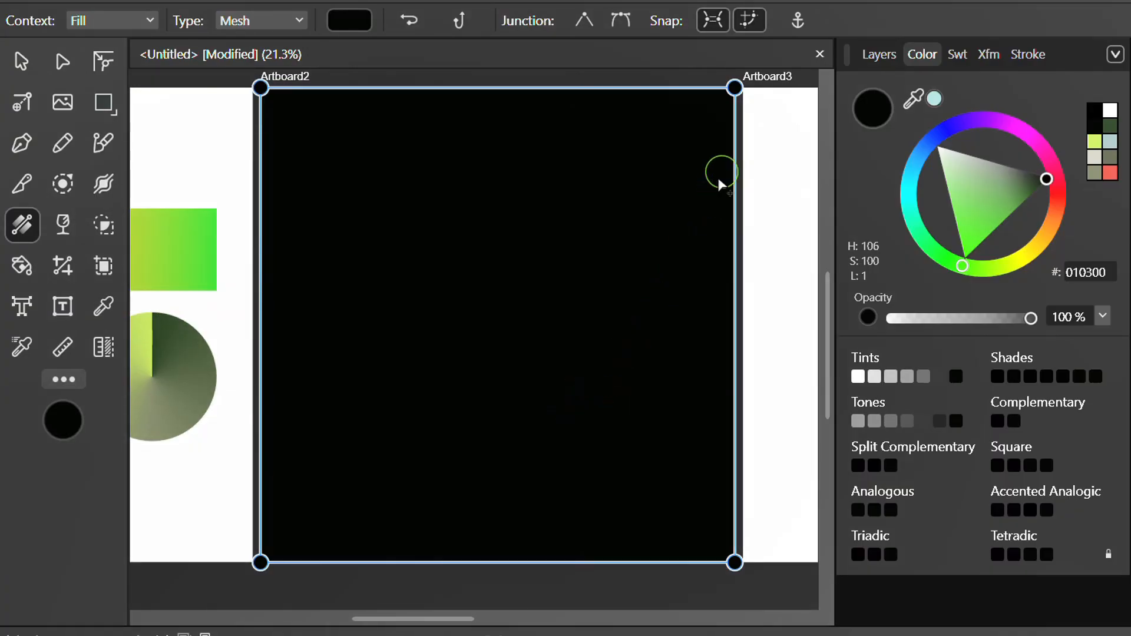
# Color the mesh's upper-right corner node orange FF7E00, then add a node on the top edge and color it red AB1D00
pyautogui.click(736, 89)
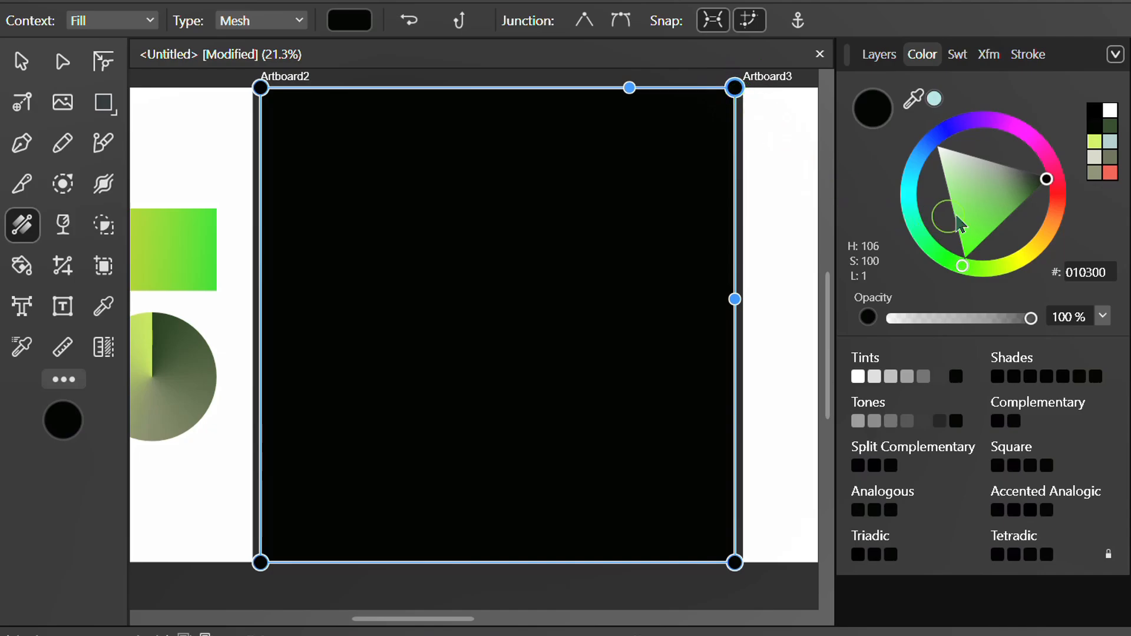
pyautogui.moveTo(1060, 191); pyautogui.dragTo(1057, 248)
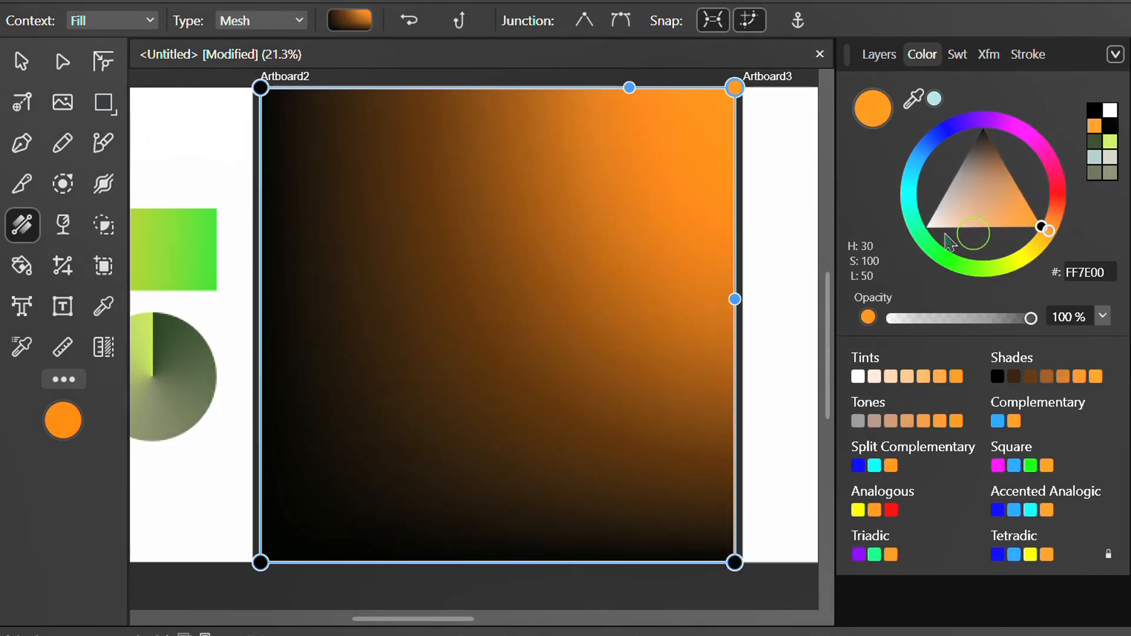
pyautogui.doubleClick(615, 89)
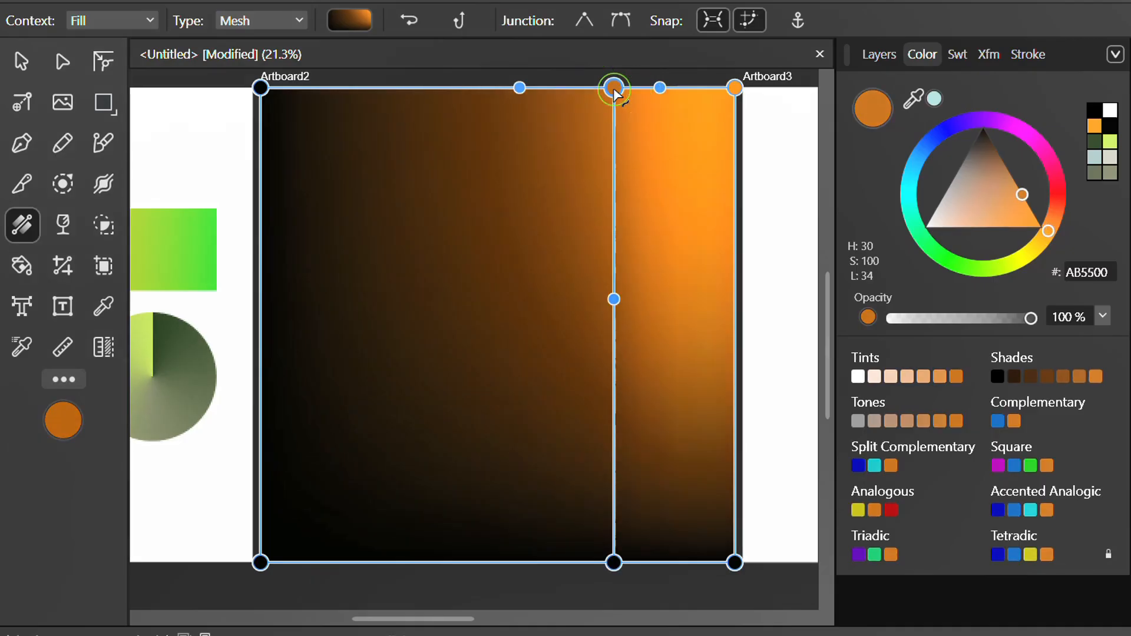
pyautogui.moveTo(1055, 239); pyautogui.dragTo(1058, 207)
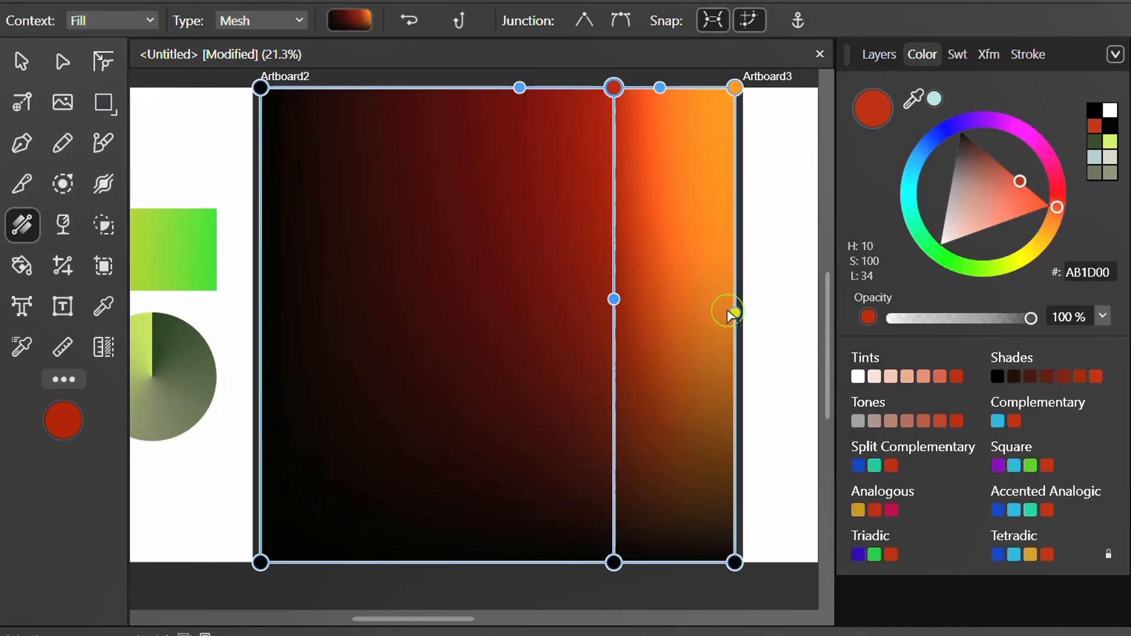
# Add a mesh node on the rectangle's right edge and color the node inside the bottom edge blue 2224D1
pyautogui.doubleClick(735, 281)
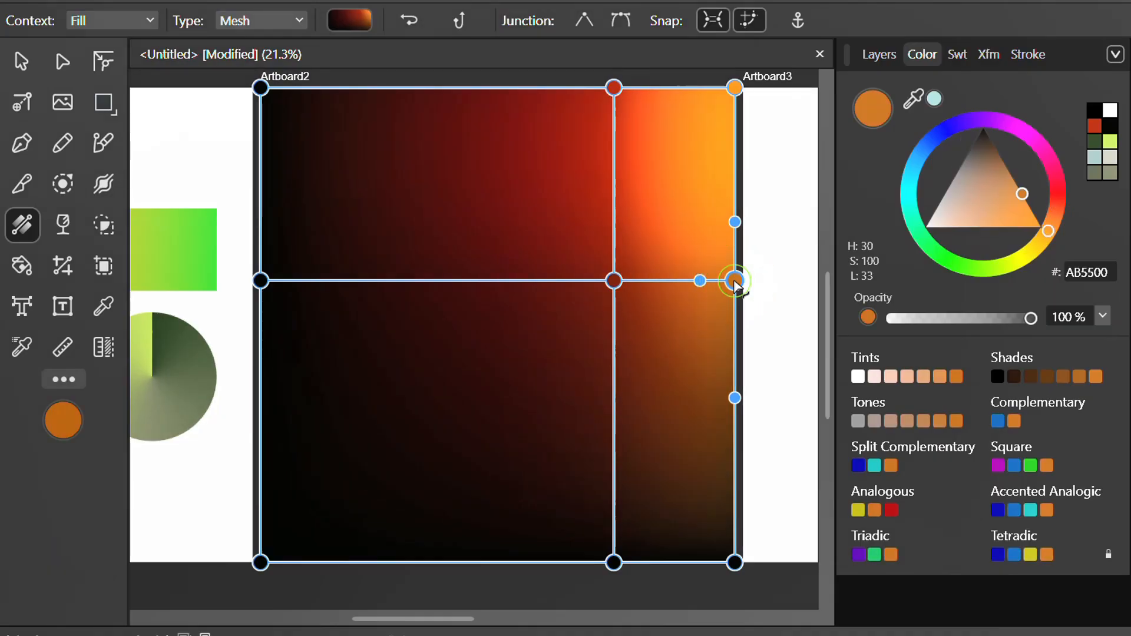
pyautogui.click(615, 563)
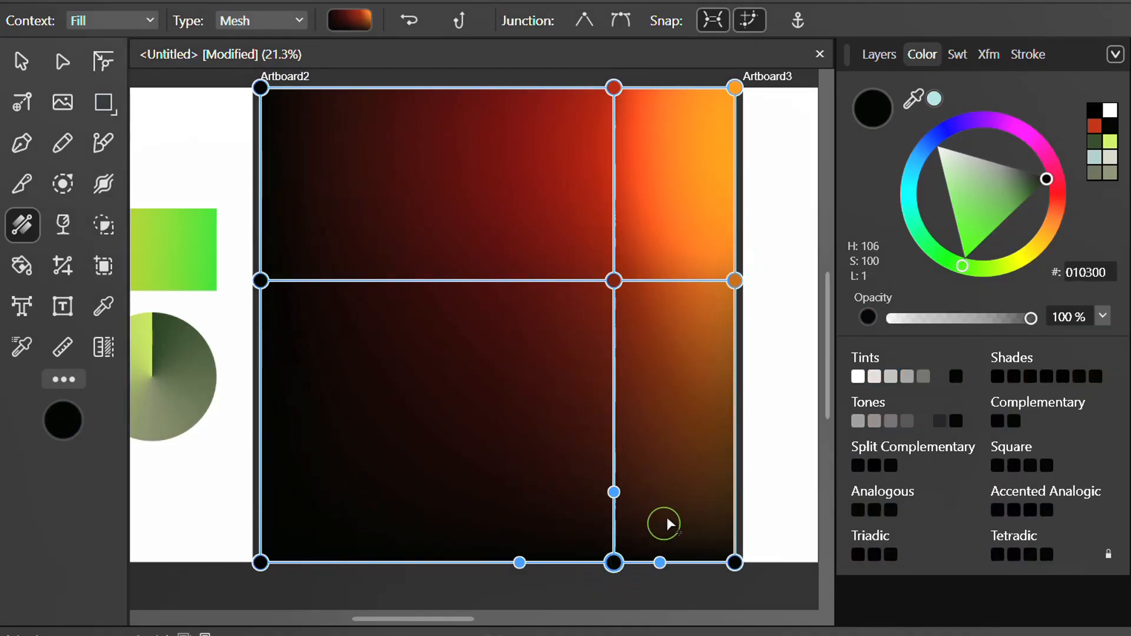
pyautogui.moveTo(982, 265); pyautogui.dragTo(941, 131)
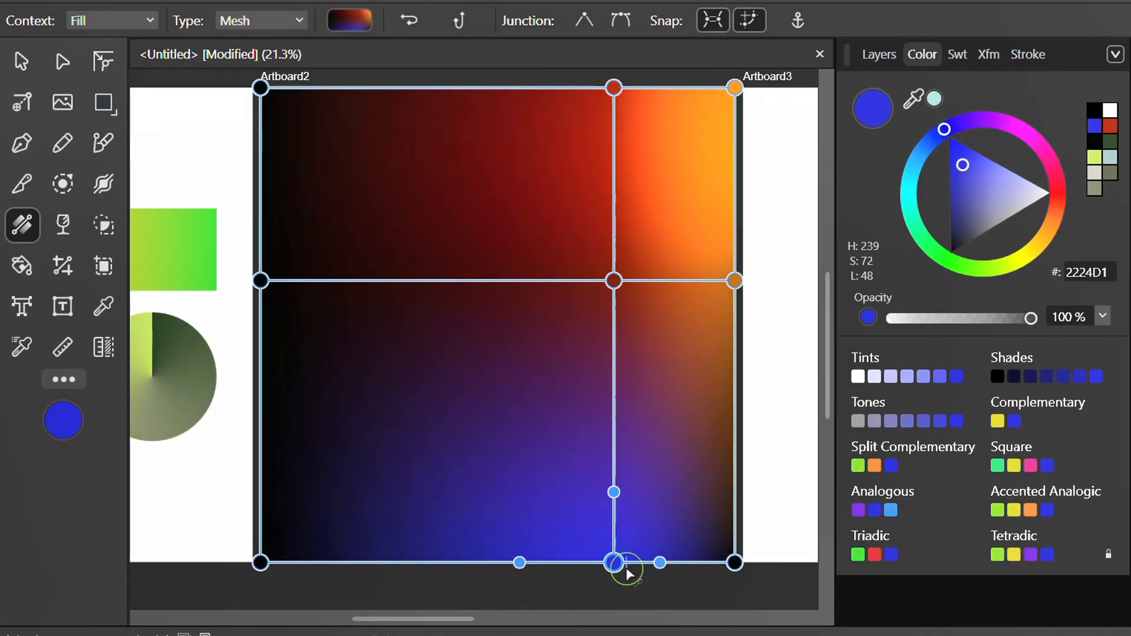
# Move the inner mesh node toward the lower left and recolor the upper-right corner node to yellow FFF800
pyautogui.moveTo(618, 285); pyautogui.dragTo(485, 375)
pyautogui.click(736, 89)
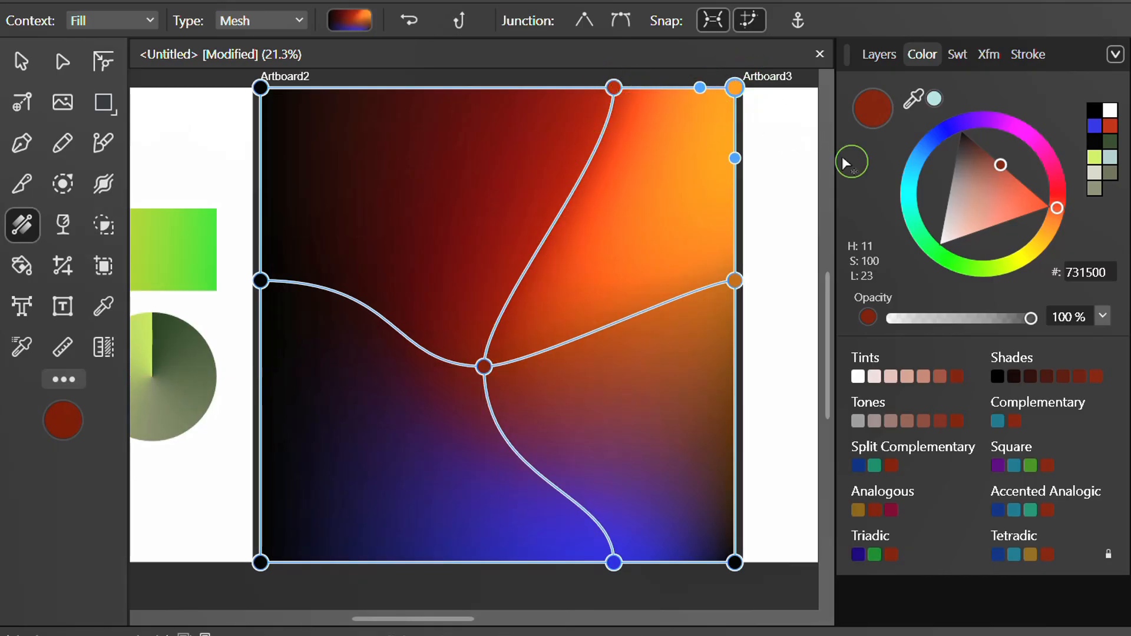
pyautogui.moveTo(1040, 241); pyautogui.dragTo(1027, 268)
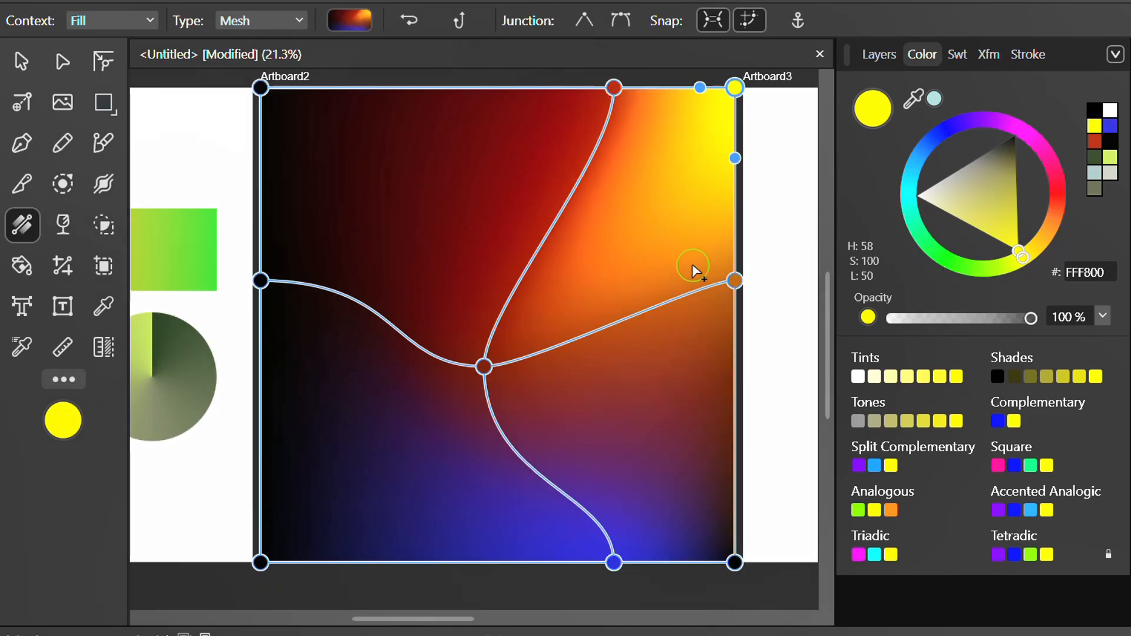
# Draw a rectangle covering all of Artboard3
pyautogui.press('v')
pyautogui.click(784, 301)
pyautogui.scroll(-1, 618, 318)
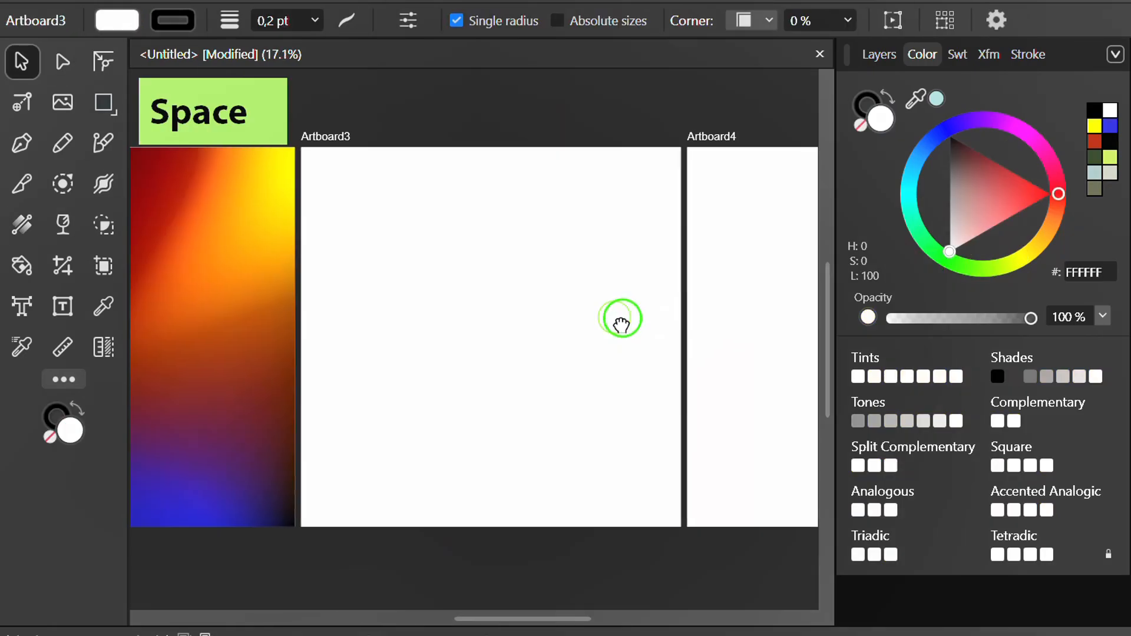
pyautogui.moveTo(619, 319); pyautogui.dragTo(601, 303)
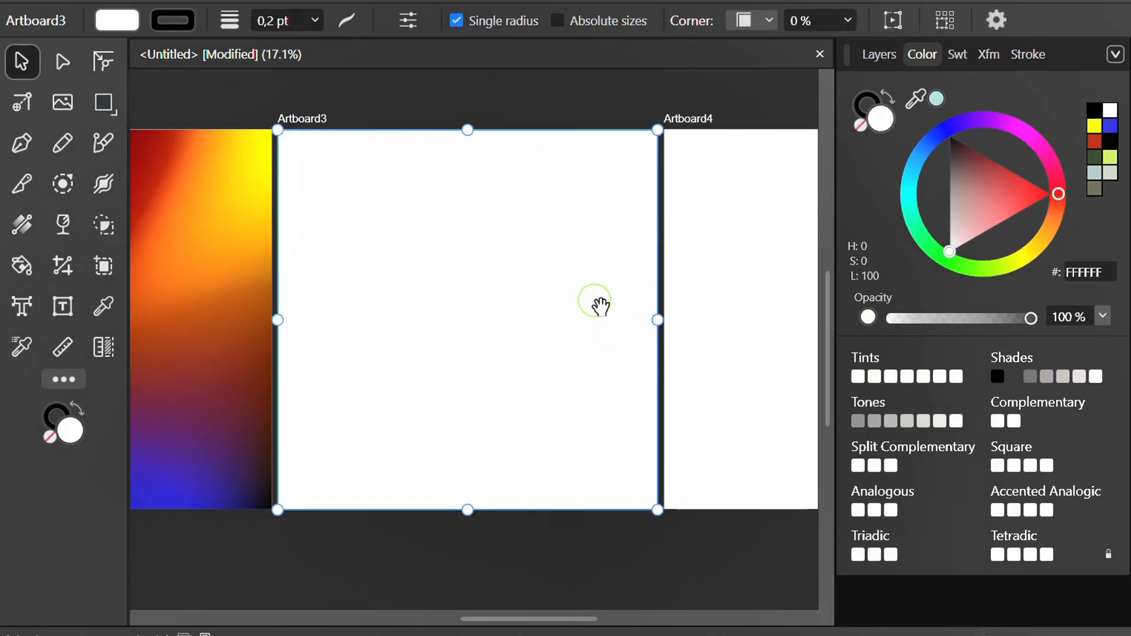
pyautogui.click(103, 103)
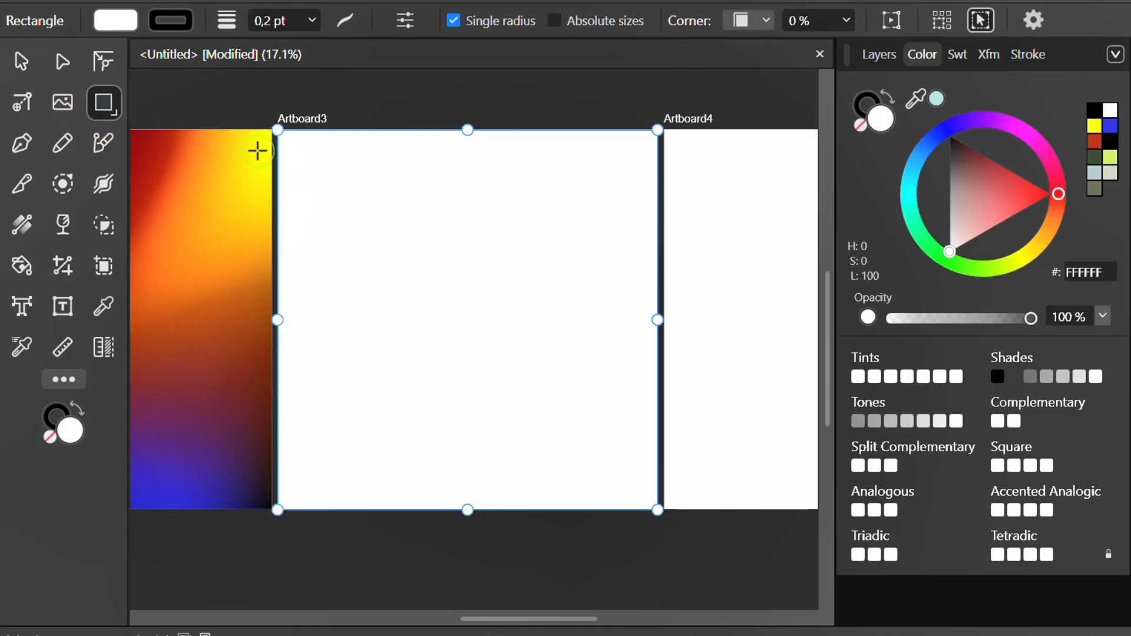
pyautogui.moveTo(277, 131); pyautogui.dragTo(657, 510)
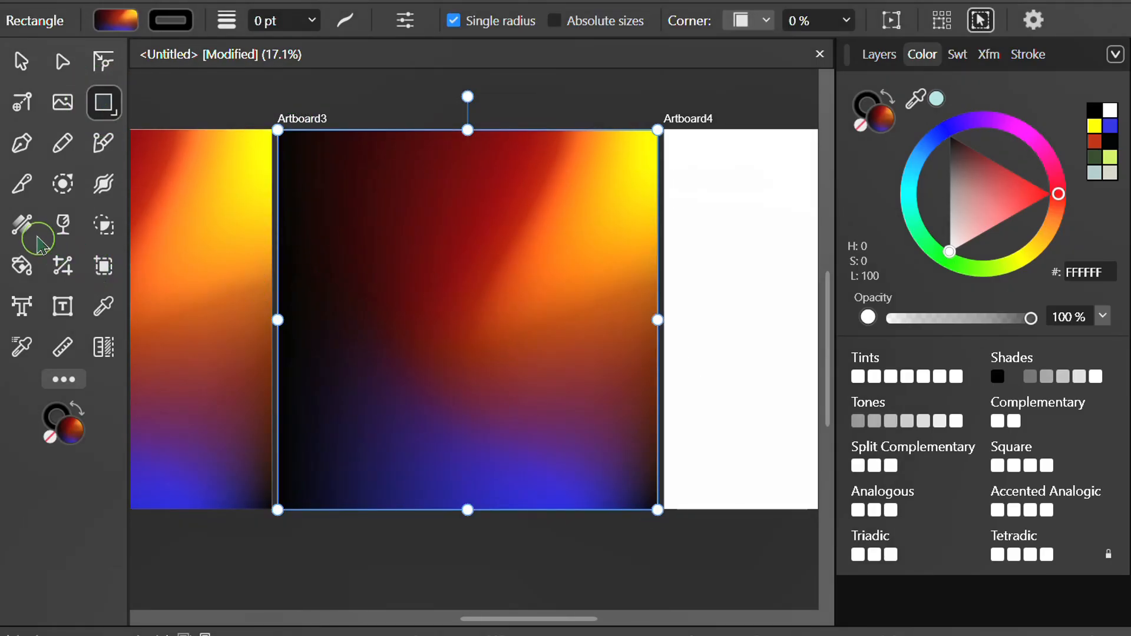
# Apply a bitmap fill to the Artboard3 rectangle using the brick texture image 1297
pyautogui.click(22, 224)
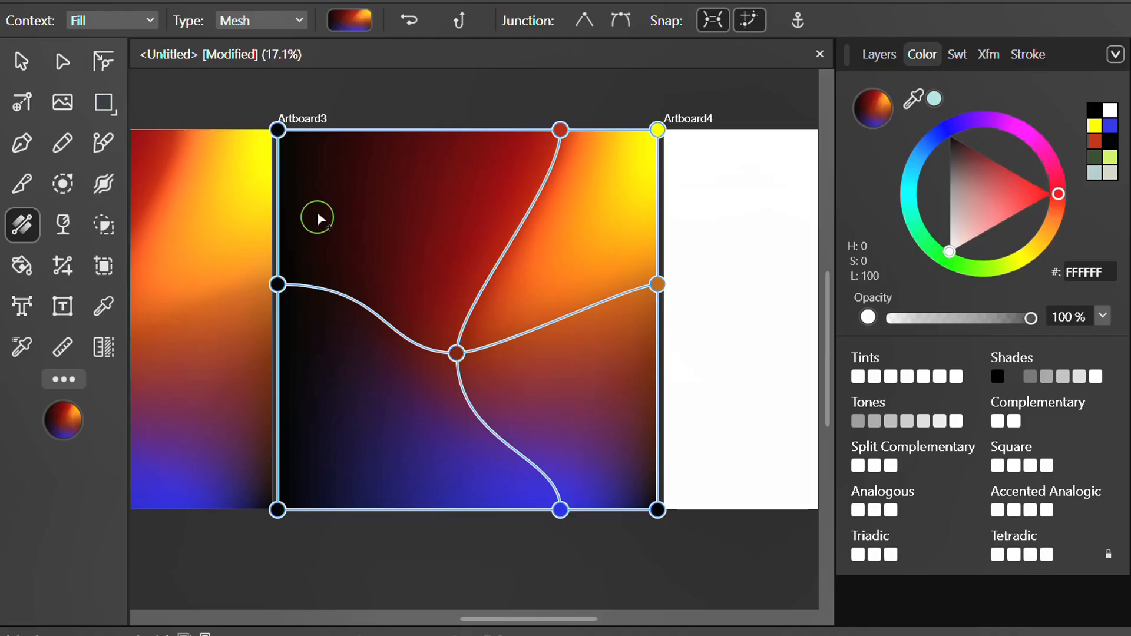
pyautogui.click(257, 21)
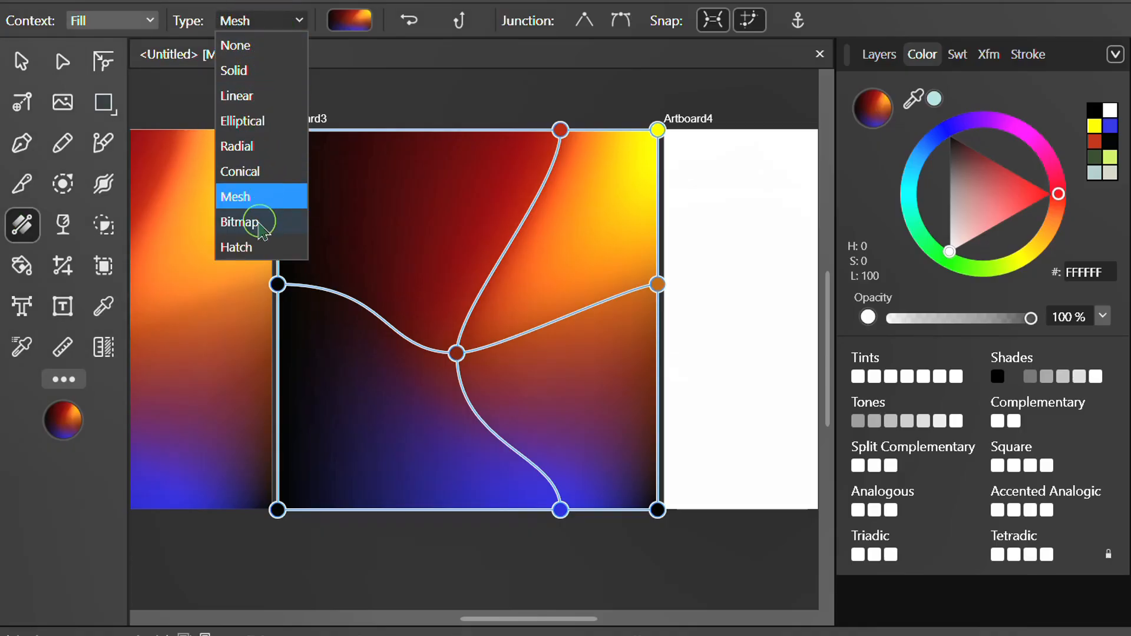
pyautogui.click(259, 224)
pyautogui.scroll(-1, 722, 291)
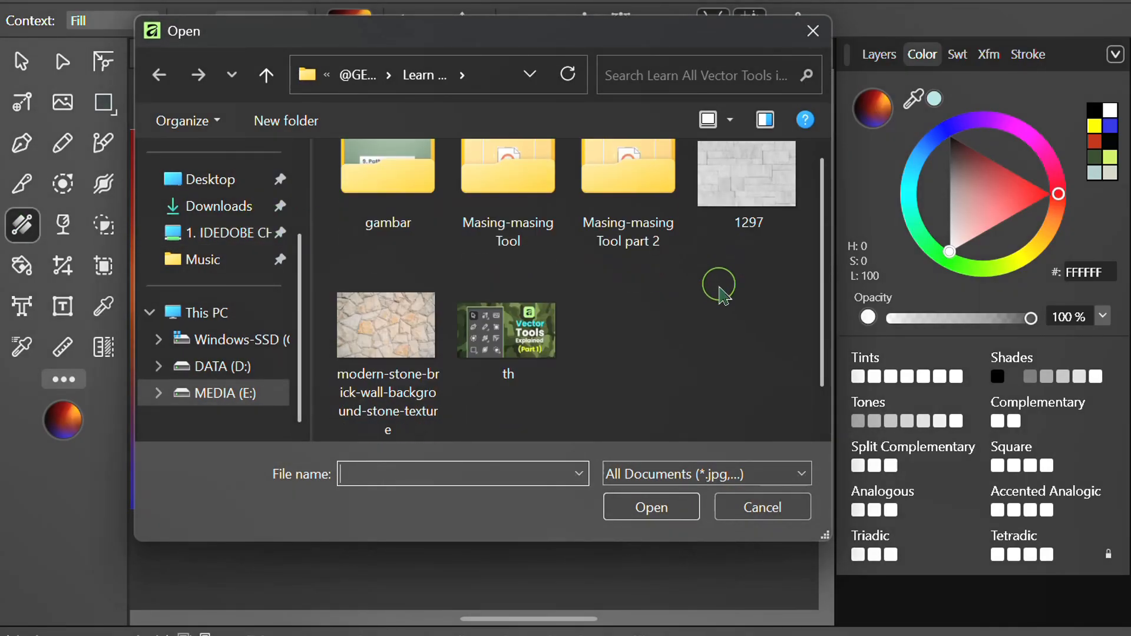
pyautogui.scroll(1, 721, 292)
pyautogui.click(738, 223)
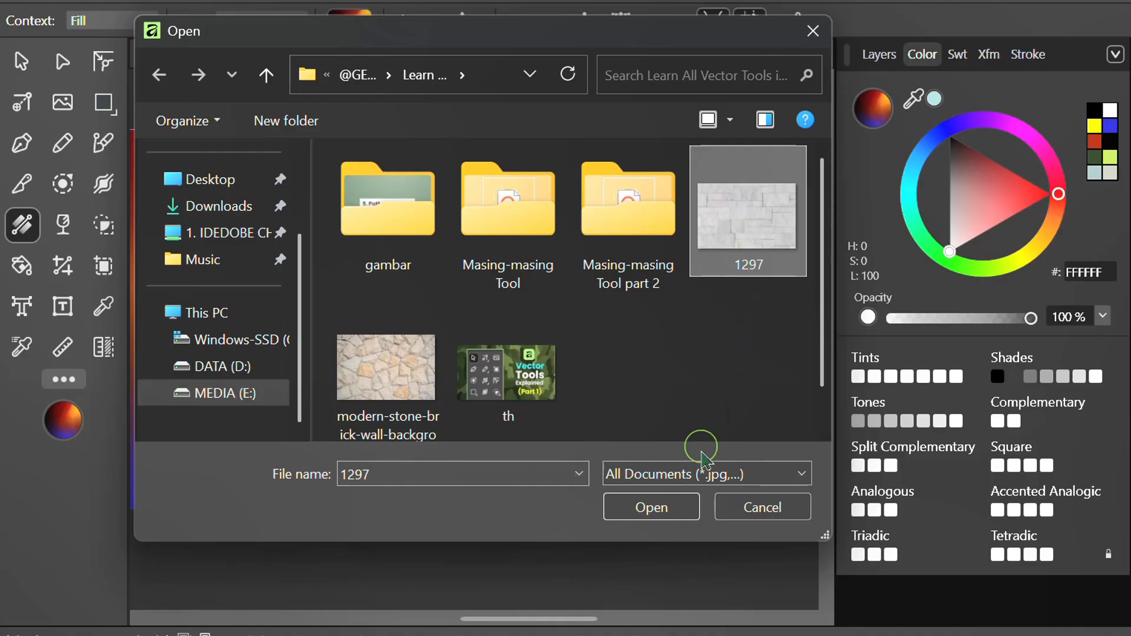
pyautogui.click(652, 507)
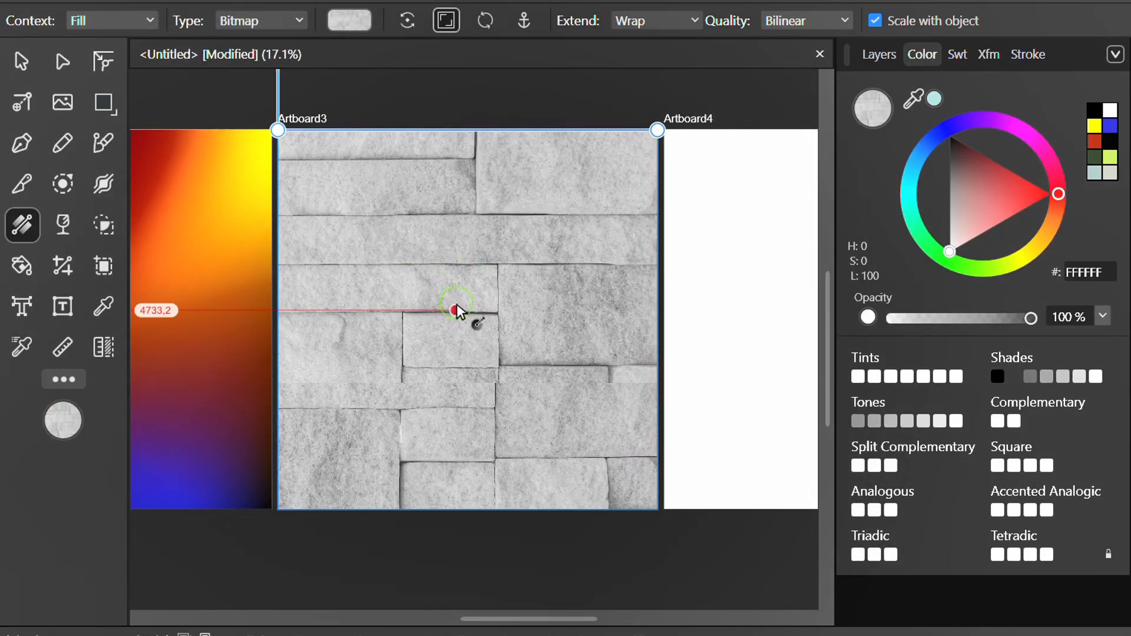
# Shrink the bitmap fill's tile, starting it near the rectangle's center, and set its extend mode to Mirror
pyautogui.moveTo(457, 310); pyautogui.dragTo(588, 310)
pyautogui.click(676, 21)
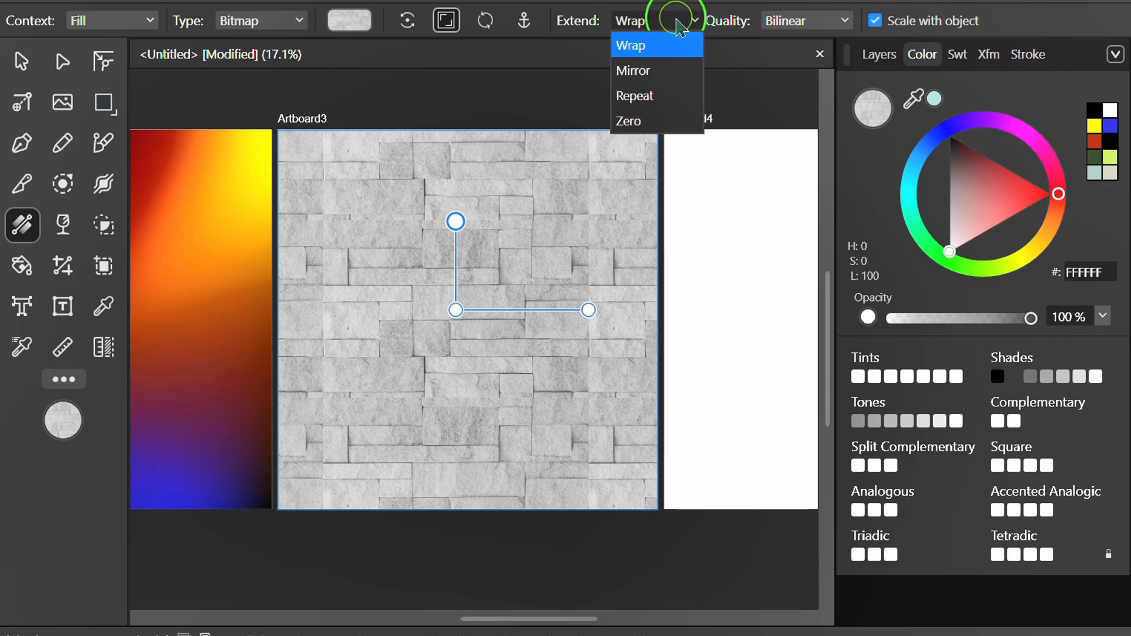
pyautogui.click(641, 75)
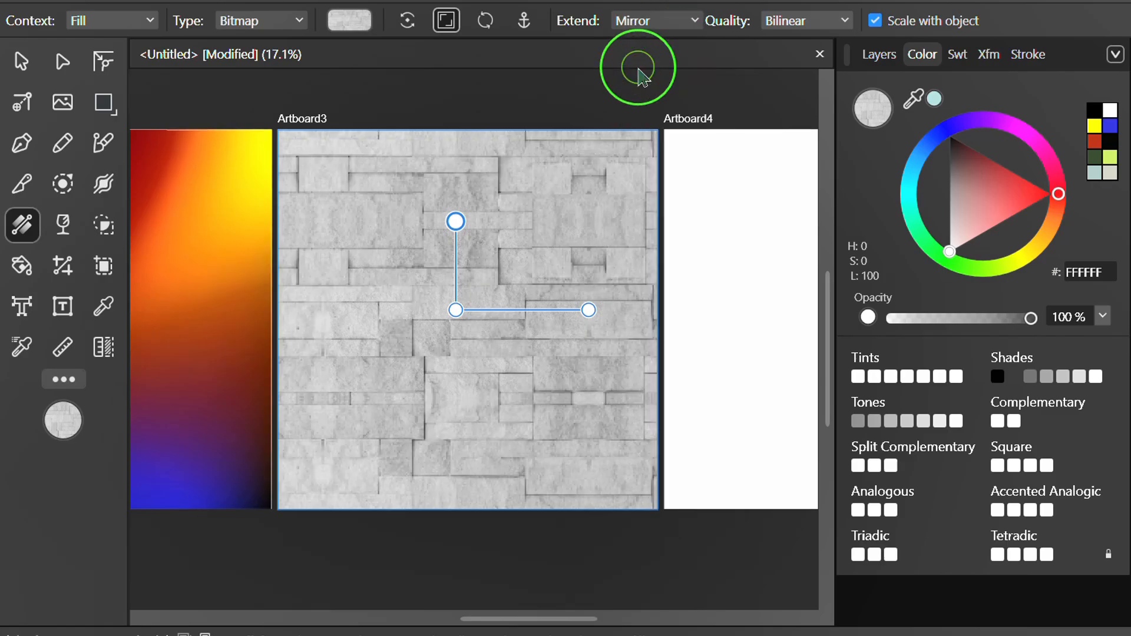
# Try the Repeat and Zero extend modes on the bitmap fill, and return it to Mirror
pyautogui.click(639, 20)
pyautogui.click(650, 94)
pyautogui.click(649, 20)
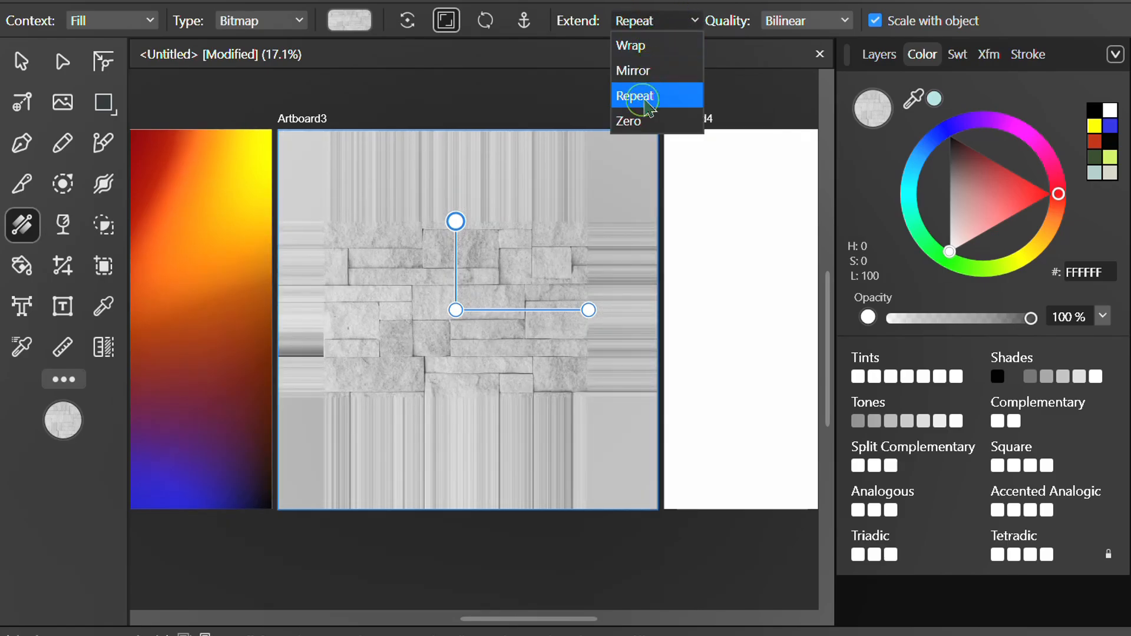
pyautogui.click(633, 121)
pyautogui.click(648, 21)
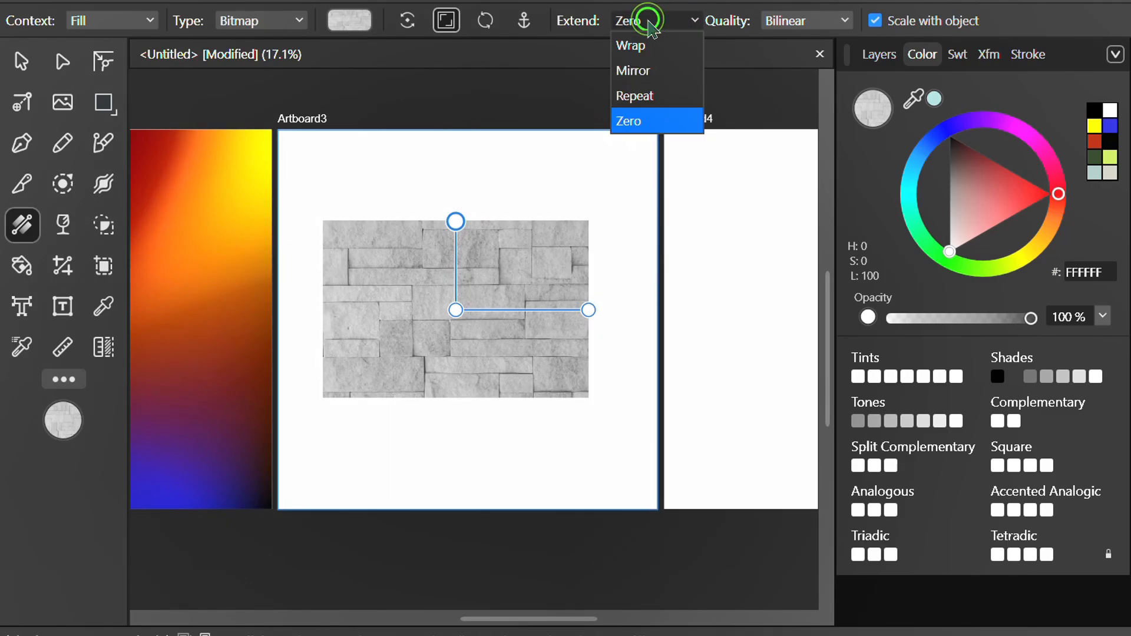
pyautogui.click(648, 71)
# Draw a rectangle covering all of Artboard4 and give it a solid white FFFFFF fill
pyautogui.scroll(-2, 299, 249)
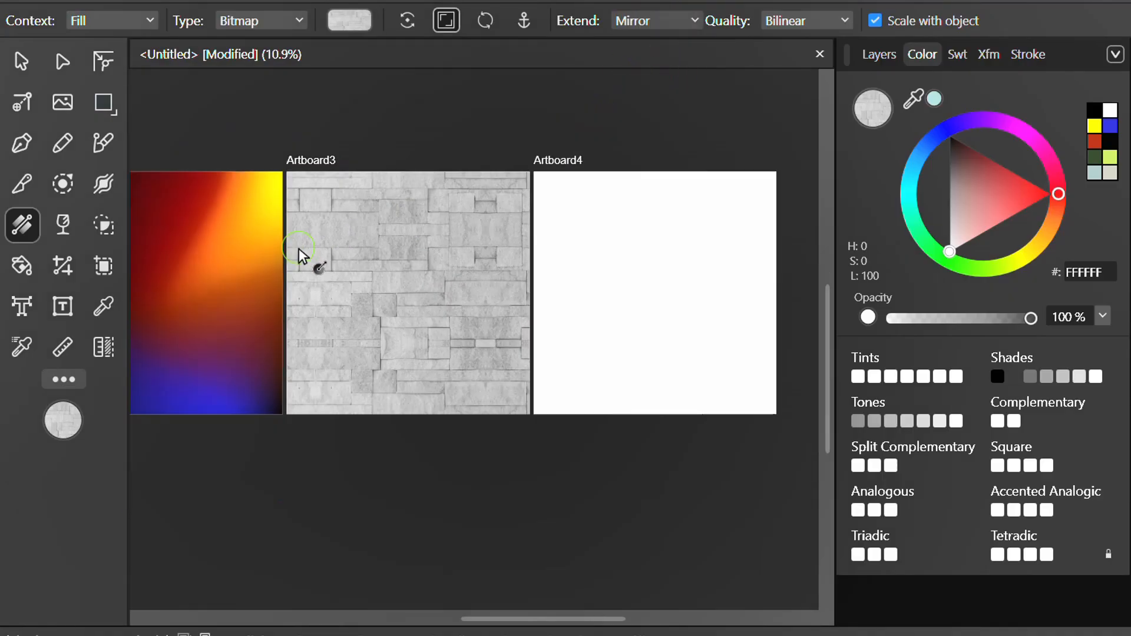
pyautogui.scroll(3, 775, 245)
pyautogui.moveTo(639, 285); pyautogui.dragTo(594, 269)
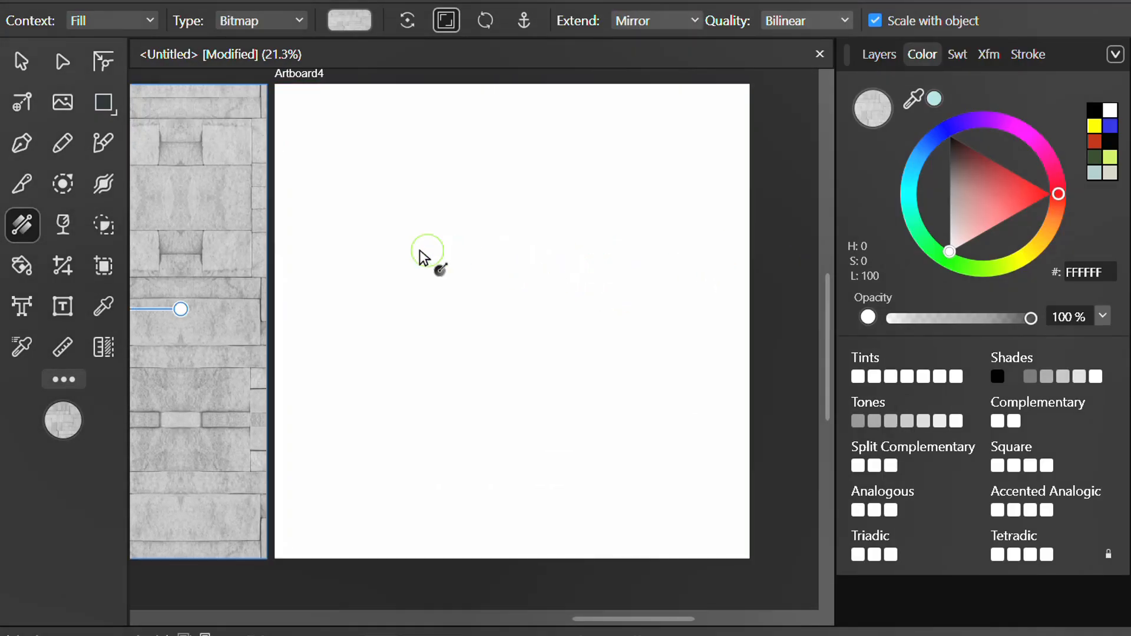
pyautogui.click(109, 111)
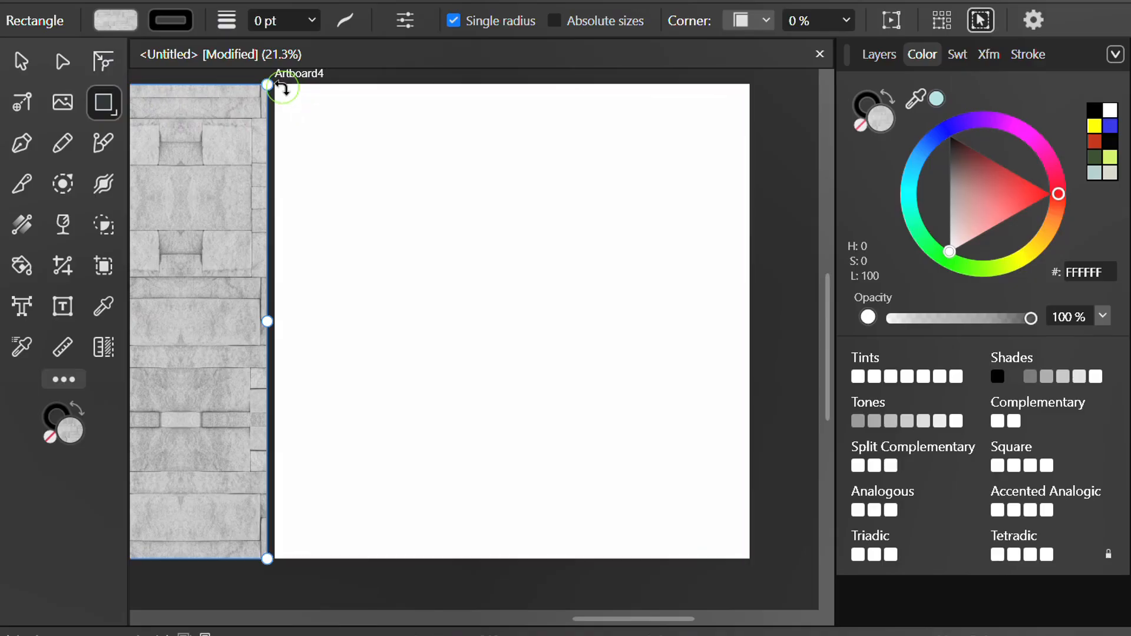
pyautogui.moveTo(278, 87); pyautogui.dragTo(748, 559)
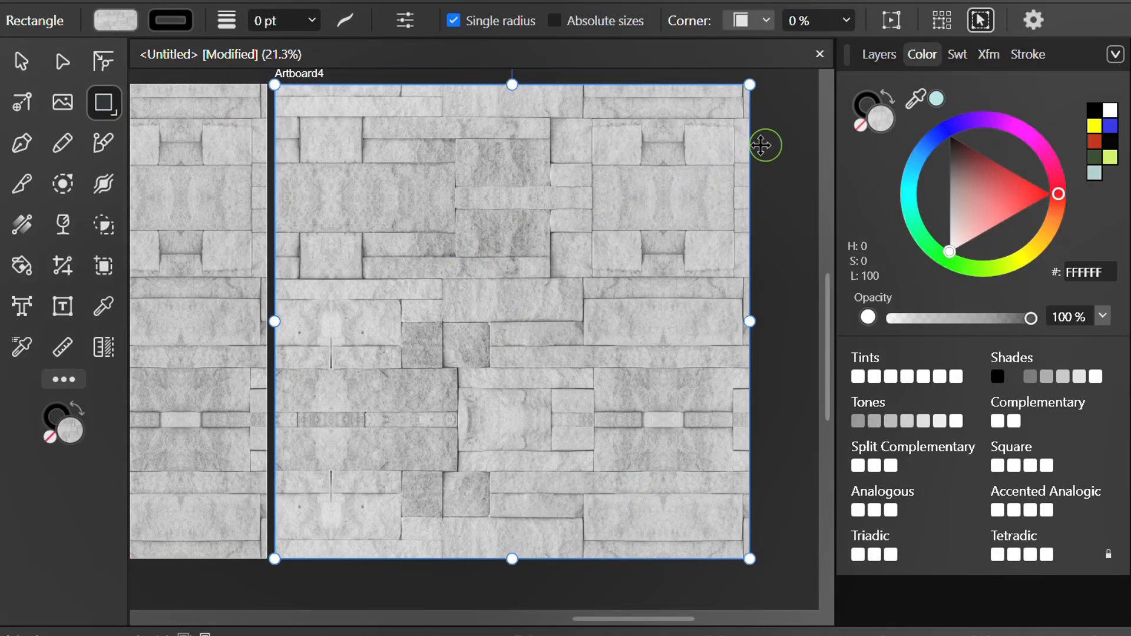
pyautogui.moveTo(975, 221); pyautogui.dragTo(952, 265)
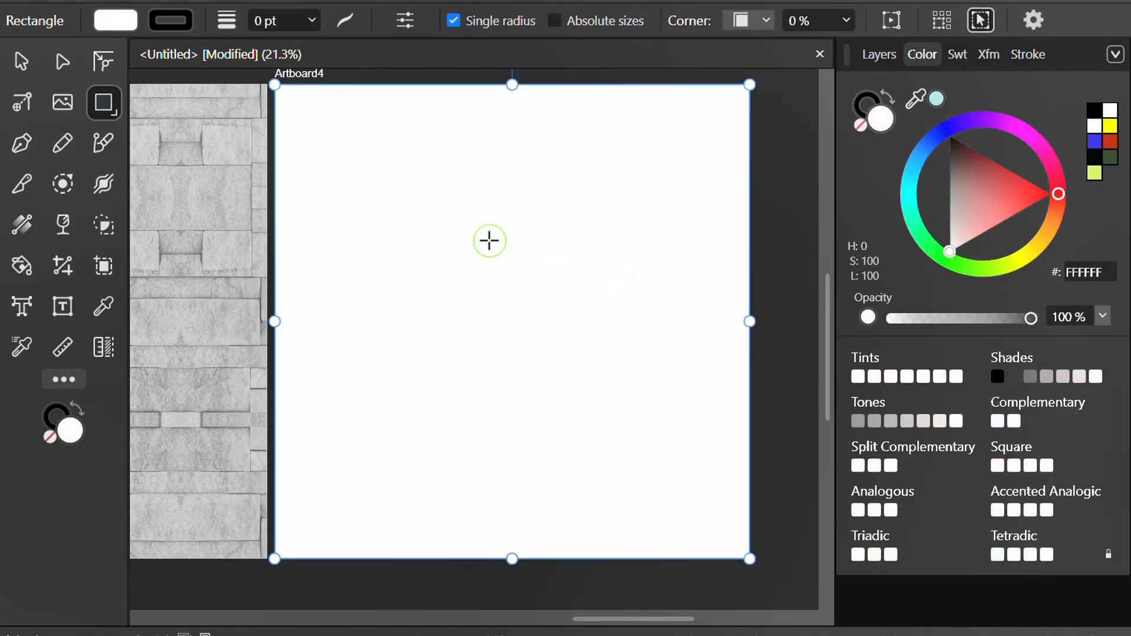
# Change the Artboard4 rectangle's fill type to Hatch
pyautogui.click(21, 231)
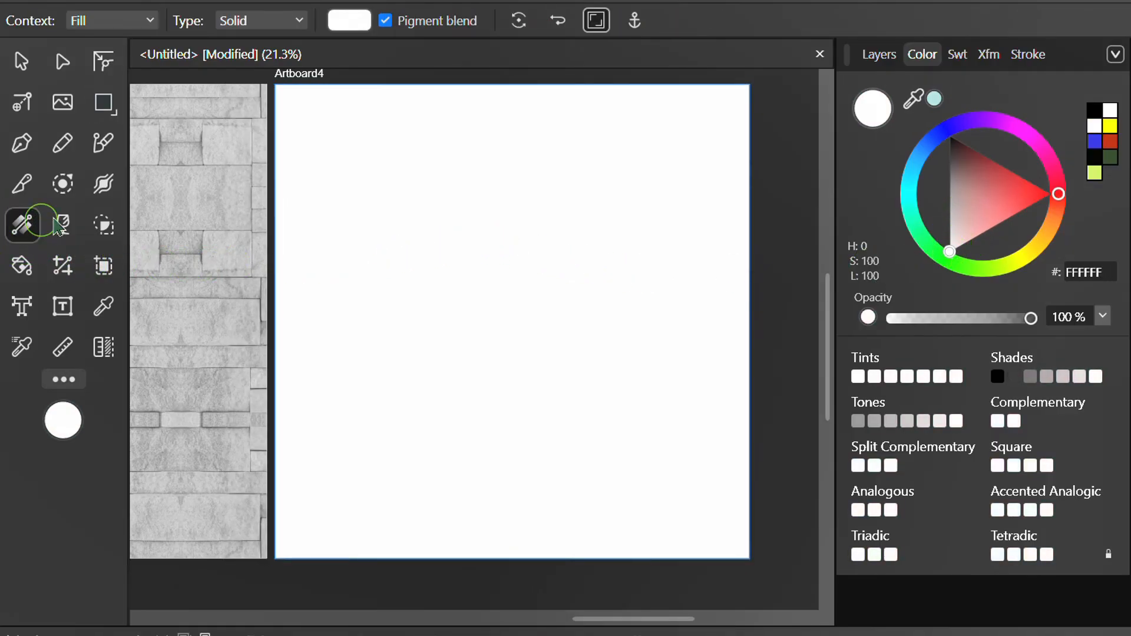
pyautogui.click(262, 21)
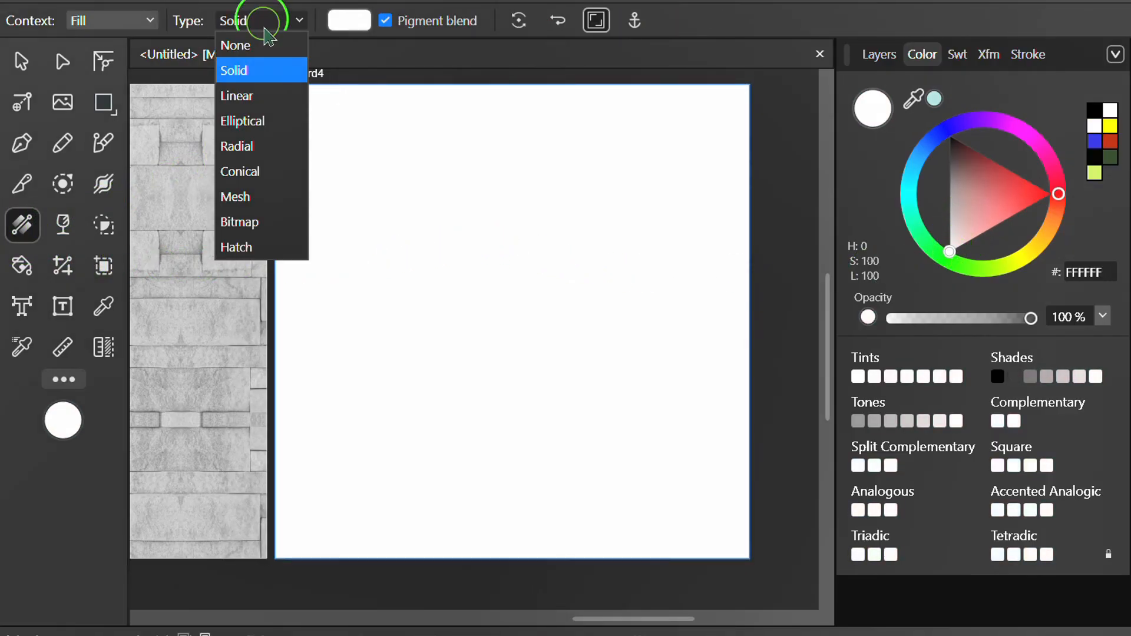
pyautogui.click(236, 247)
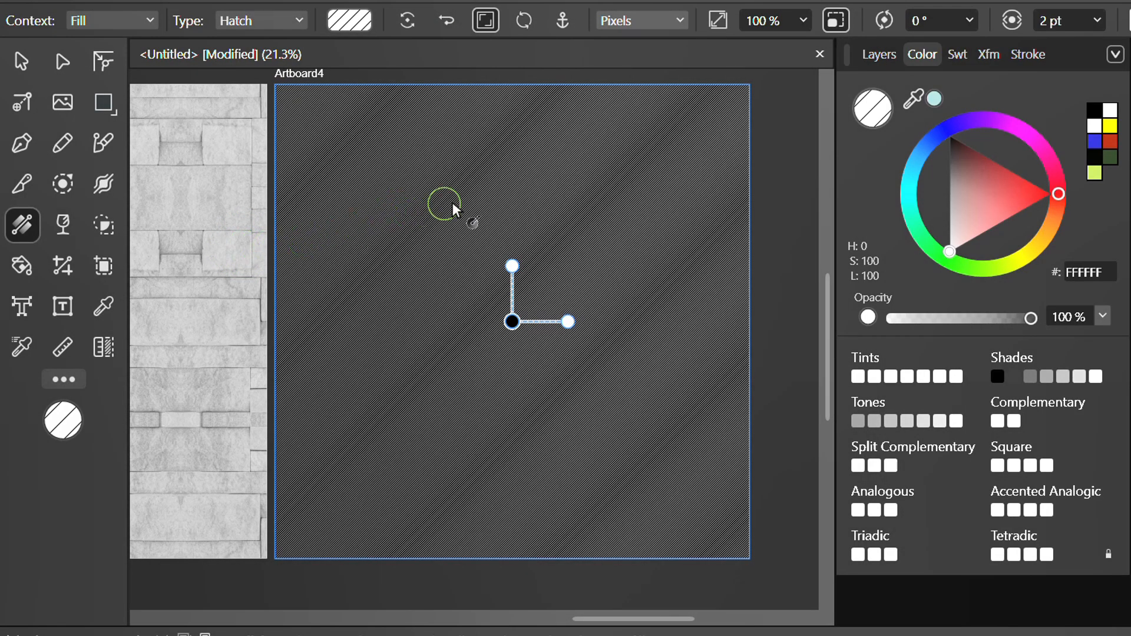
# Enlarge the hatch pattern on the Artboard4 rectangle to a scale of 500 %
pyautogui.click(784, 22)
pyautogui.click(803, 21)
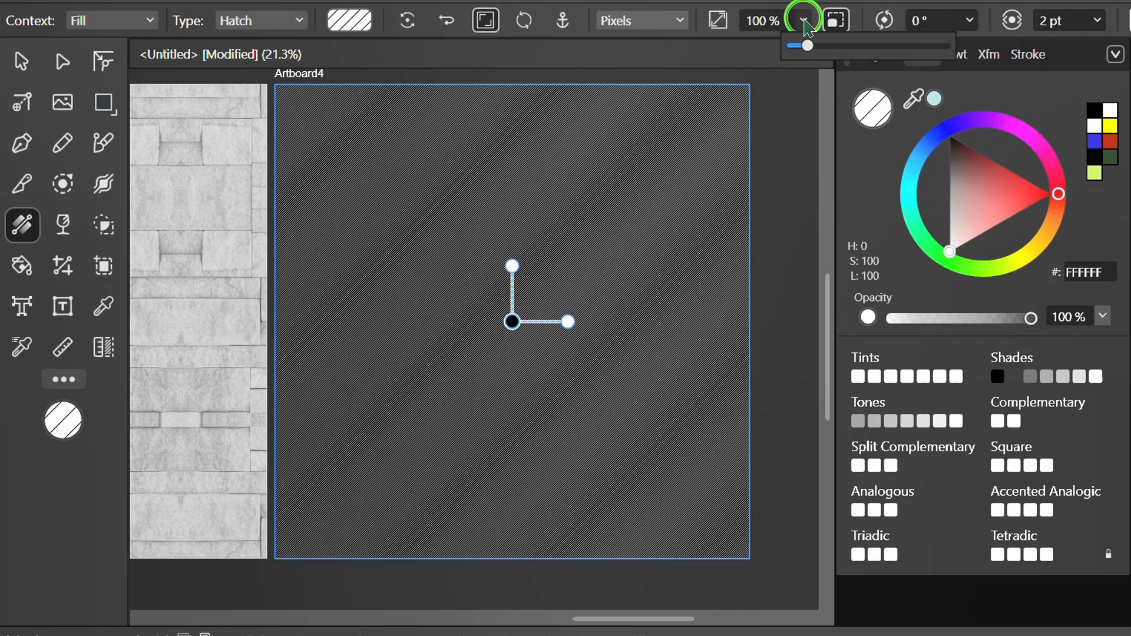
pyautogui.moveTo(803, 45); pyautogui.dragTo(862, 45)
pyautogui.scroll(5, 784, 27)
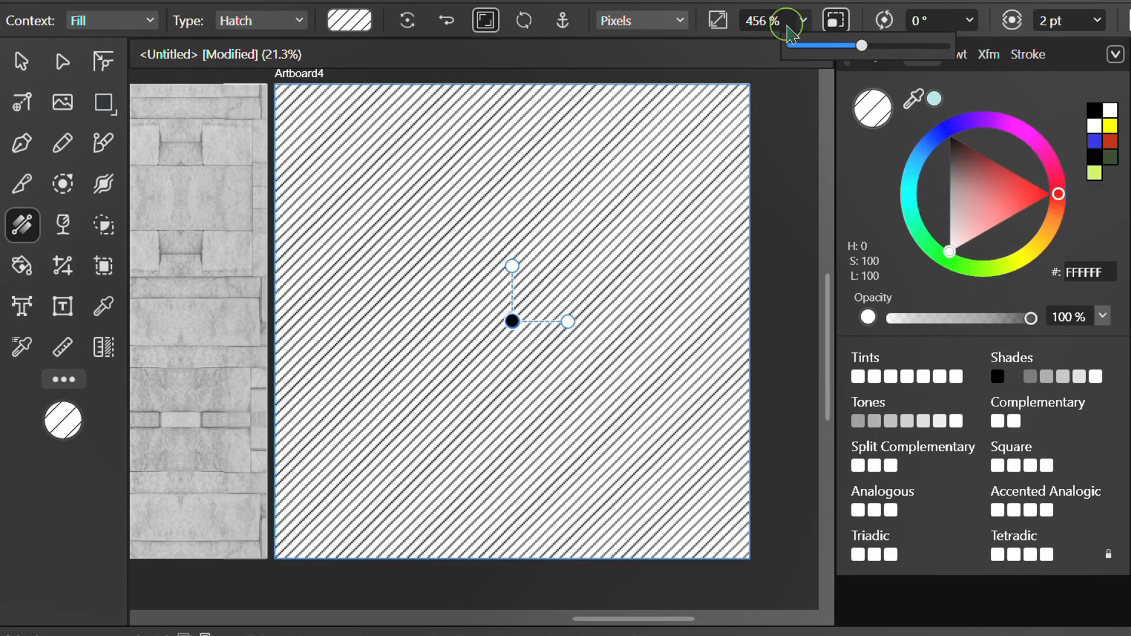
pyautogui.scroll(3, 788, 30)
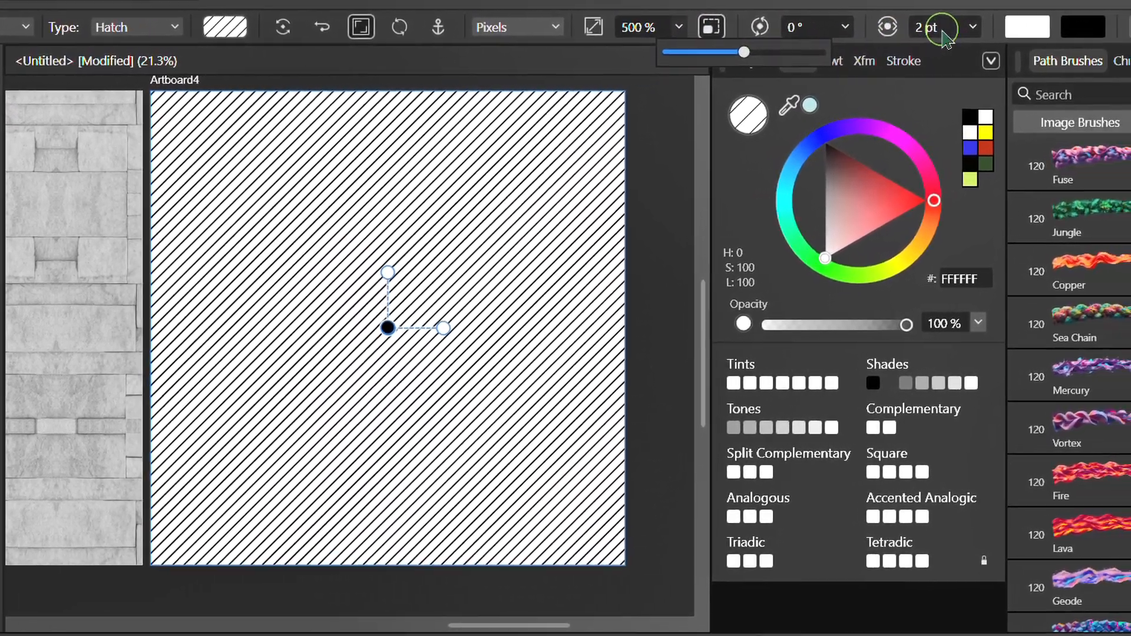
# Set the hatch line weight to 3 pt
pyautogui.scroll(-1, 1028, 25)
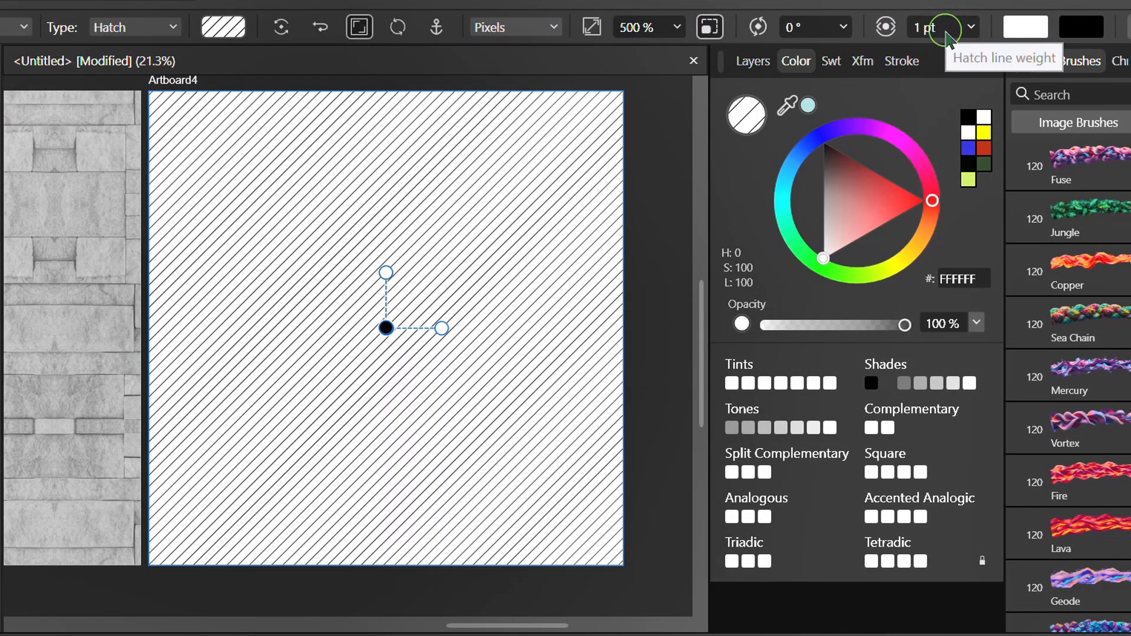
pyautogui.scroll(2, 947, 37)
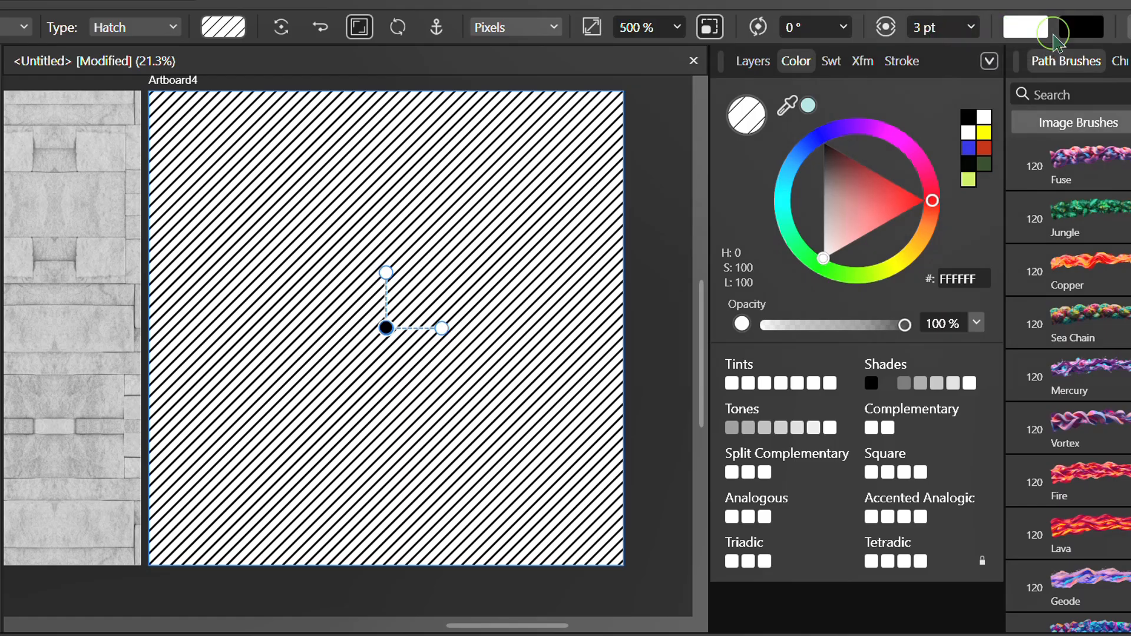
pyautogui.scroll(1, 439, 253)
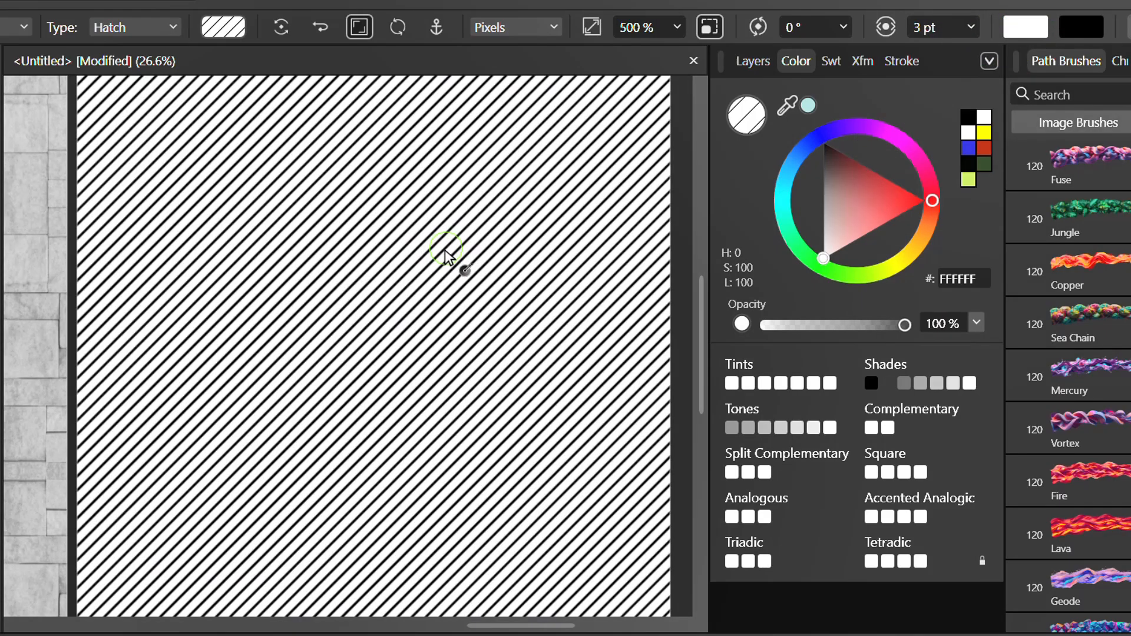
# Recolor the hatch background light orange with H 40, S 65, L 69, and deselect the rectangle
pyautogui.click(1020, 32)
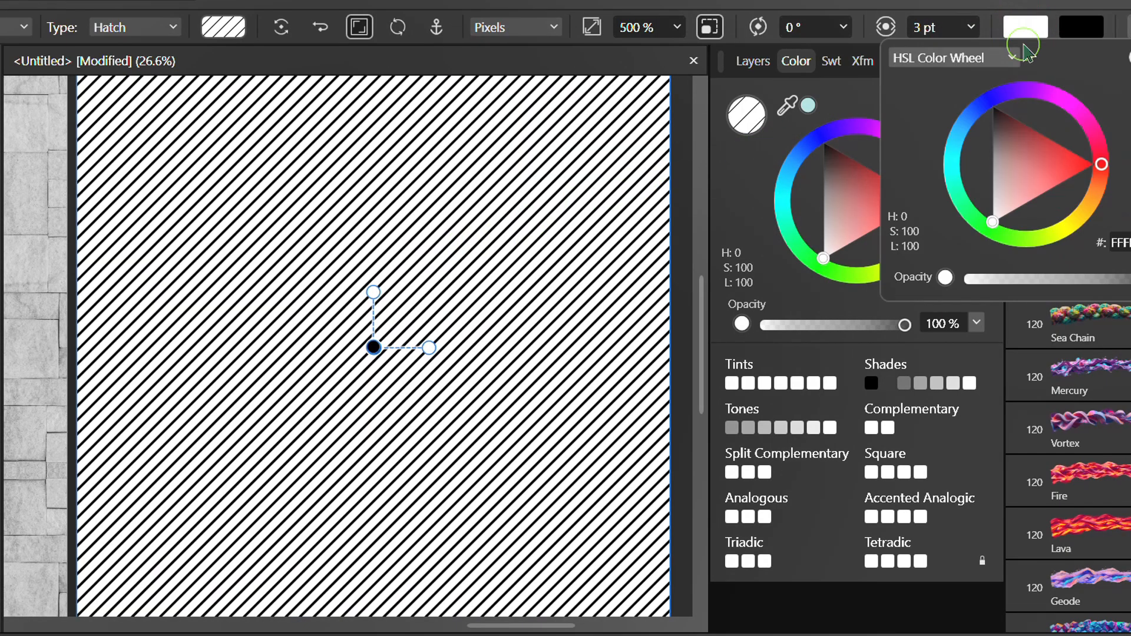
pyautogui.moveTo(1009, 165)
pyautogui.mouseDown()
pyautogui.moveTo(1036, 164)
pyautogui.moveTo(1036, 184)
pyautogui.mouseUp()
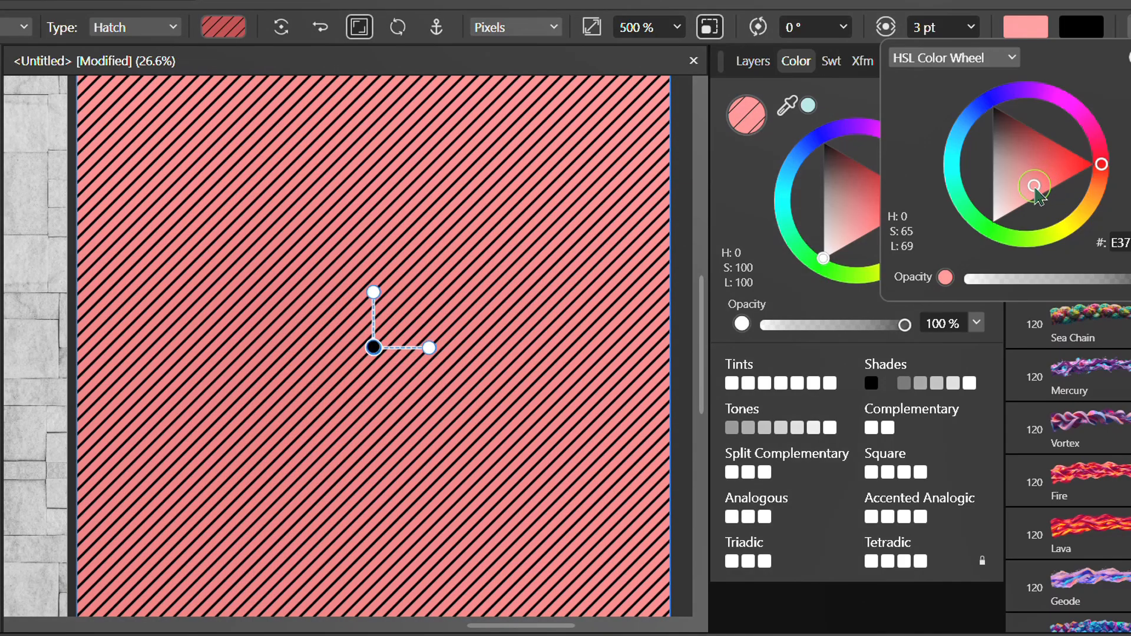
pyautogui.moveTo(1103, 199); pyautogui.dragTo(1090, 215)
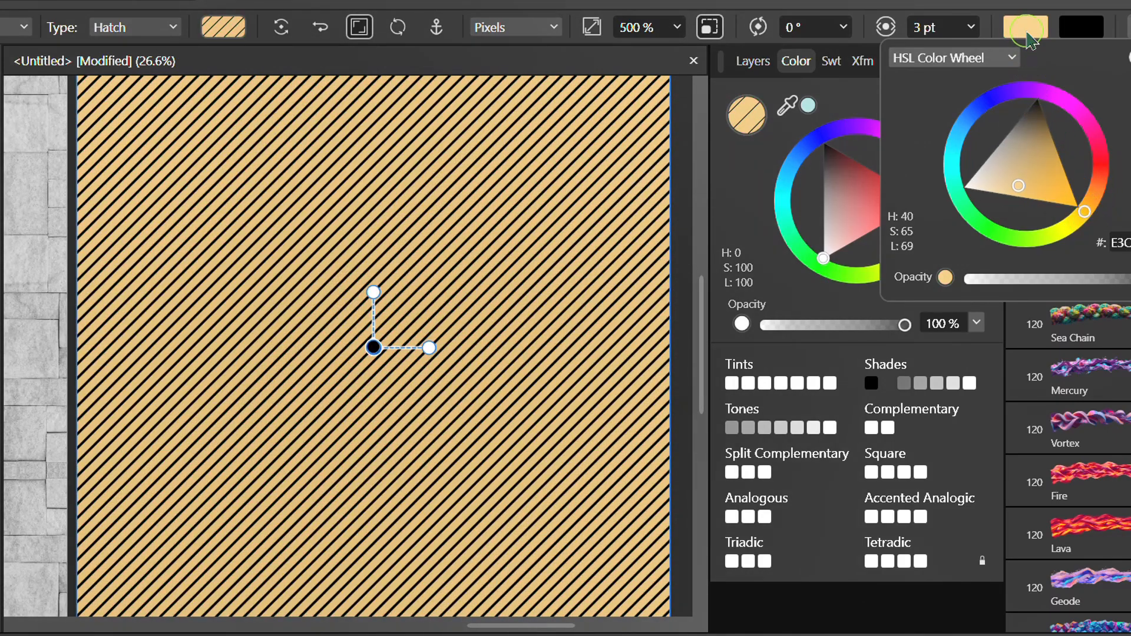
pyautogui.click(1026, 34)
pyautogui.scroll(-2, 330, 188)
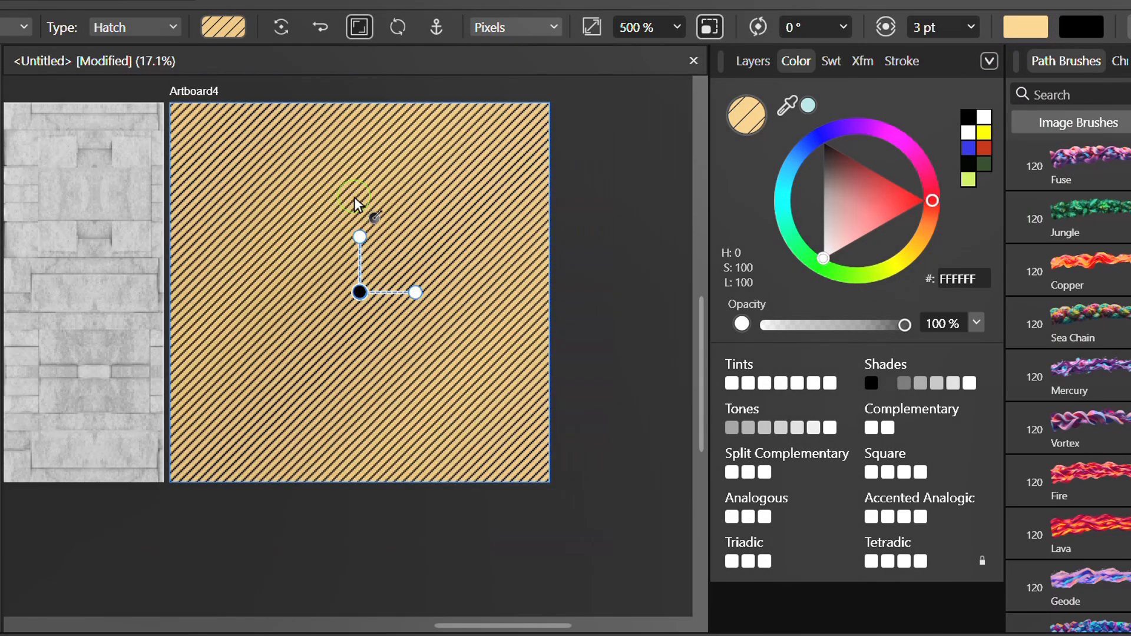
pyautogui.press('v')
pyautogui.click(601, 245)
pyautogui.scroll(-2, 601, 253)
pyautogui.scroll(-1, 245, 298)
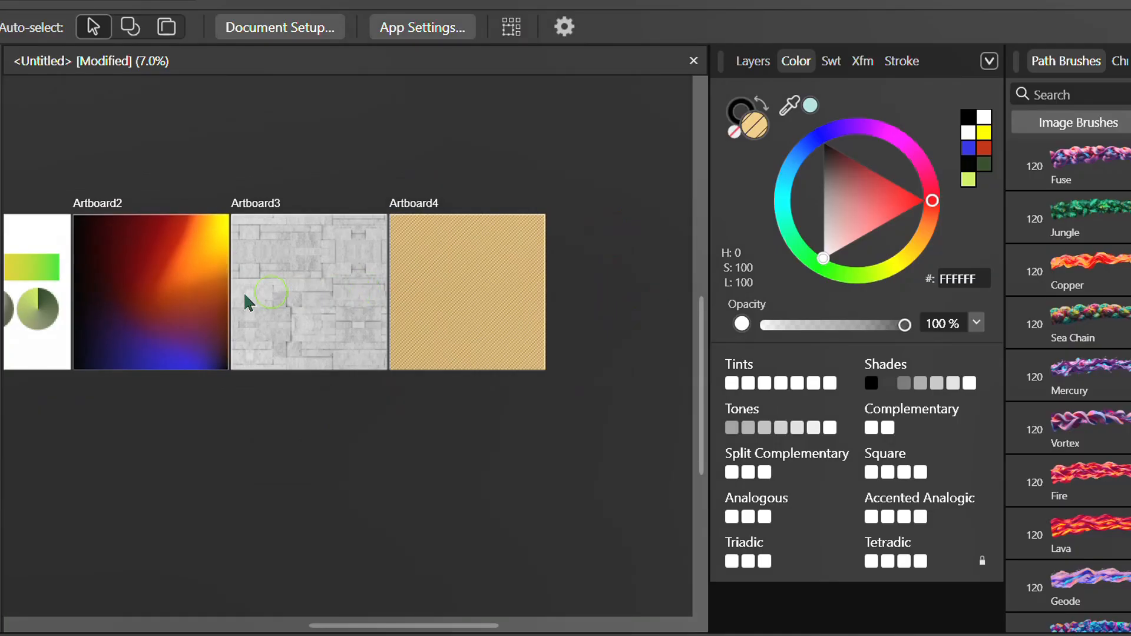
pyautogui.scroll(-1, 273, 283)
pyautogui.scroll(1, 313, 273)
pyautogui.moveTo(302, 461); pyautogui.dragTo(314, 462)
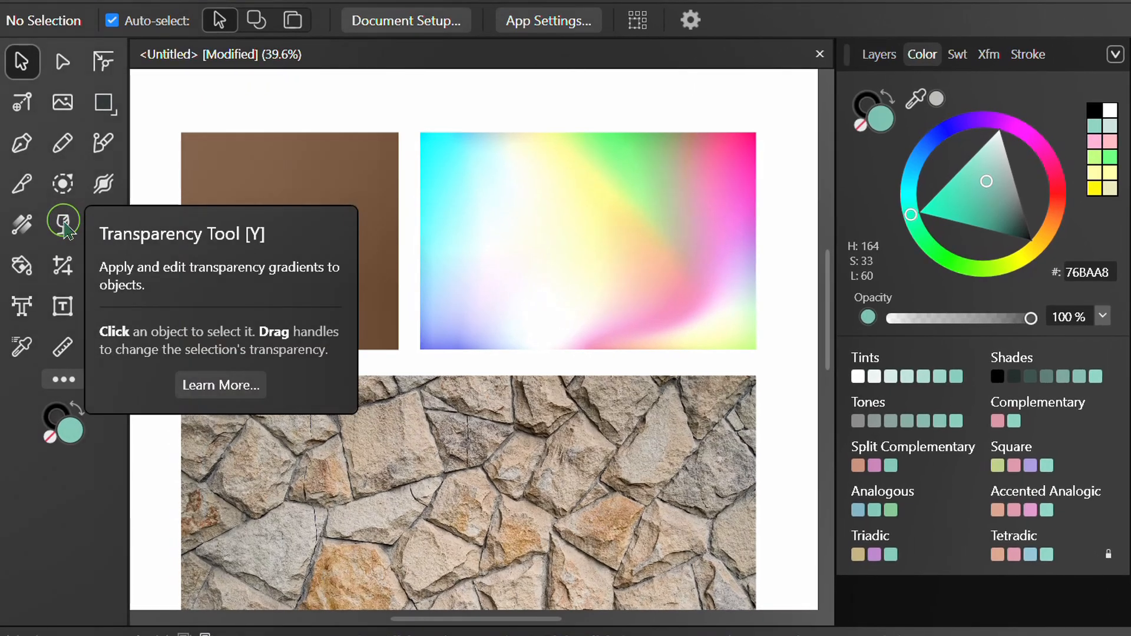
# Apply a linear transparency gradient to the brown square, running vertically from its top edge to its bottom edge
pyautogui.click(65, 226)
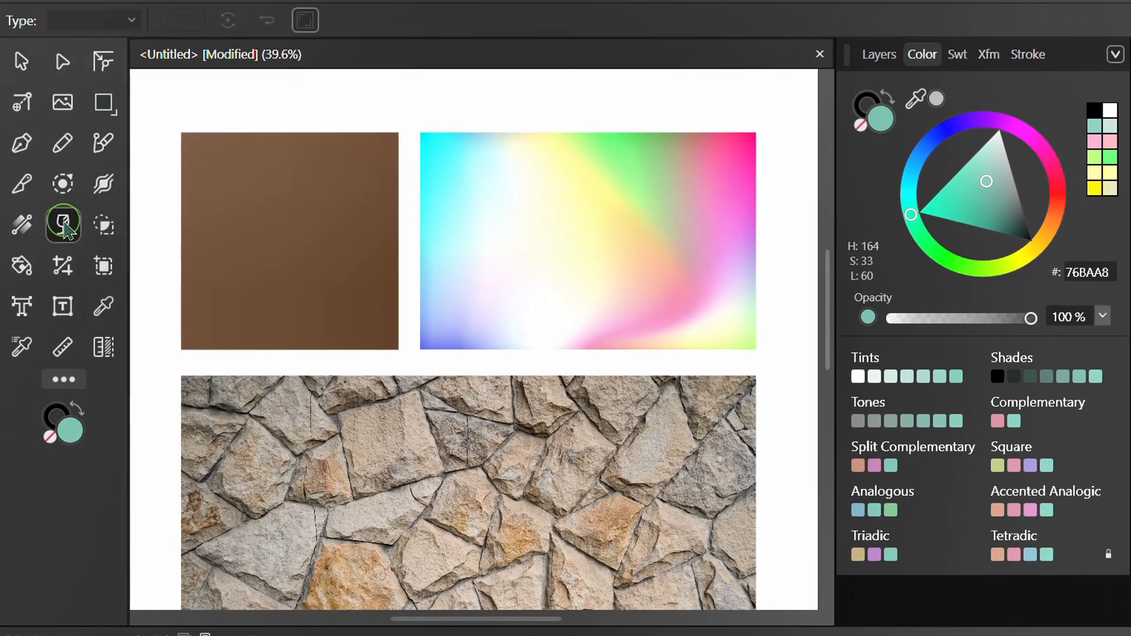
pyautogui.click(273, 185)
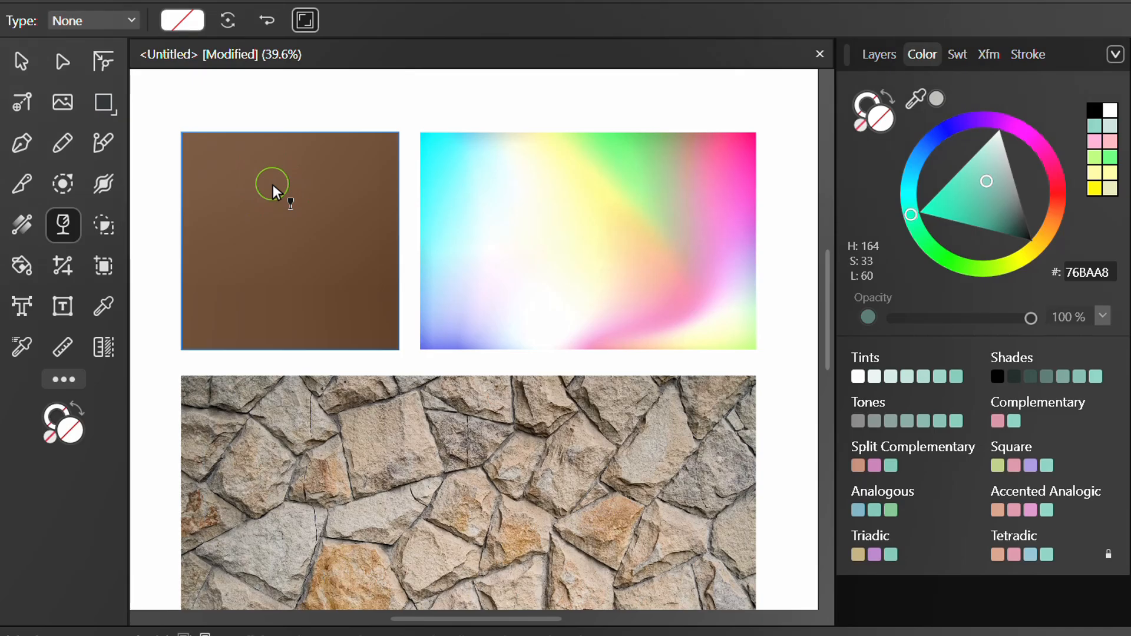
pyautogui.moveTo(289, 134); pyautogui.dragTo(290, 351)
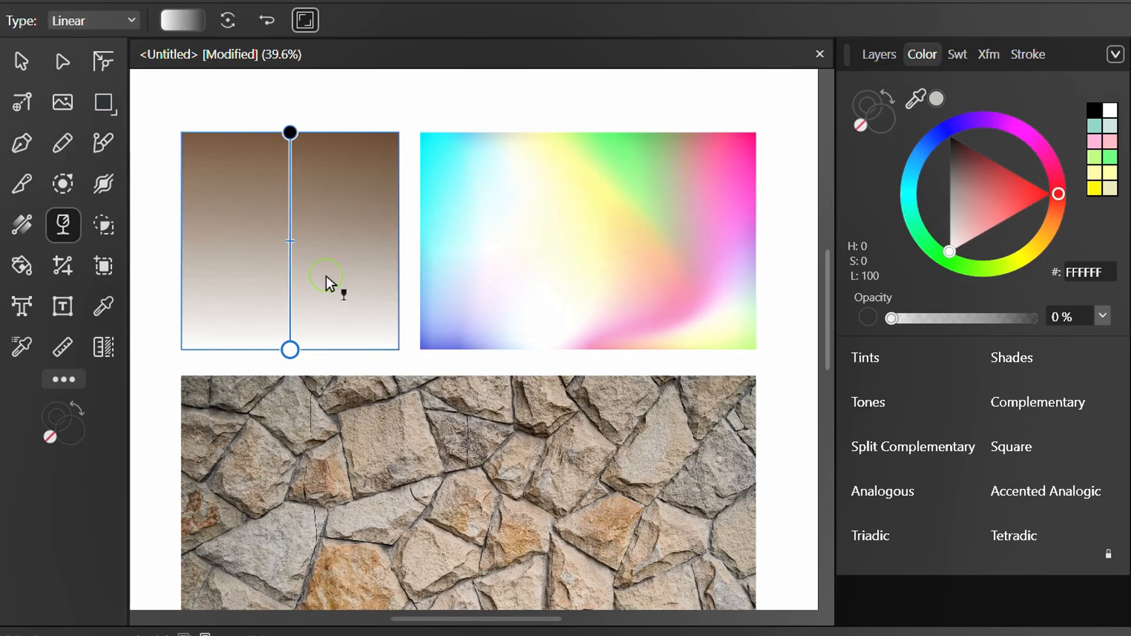
pyautogui.moveTo(289, 240)
pyautogui.mouseDown()
pyautogui.moveTo(291, 188)
pyautogui.moveTo(293, 235)
pyautogui.mouseUp()
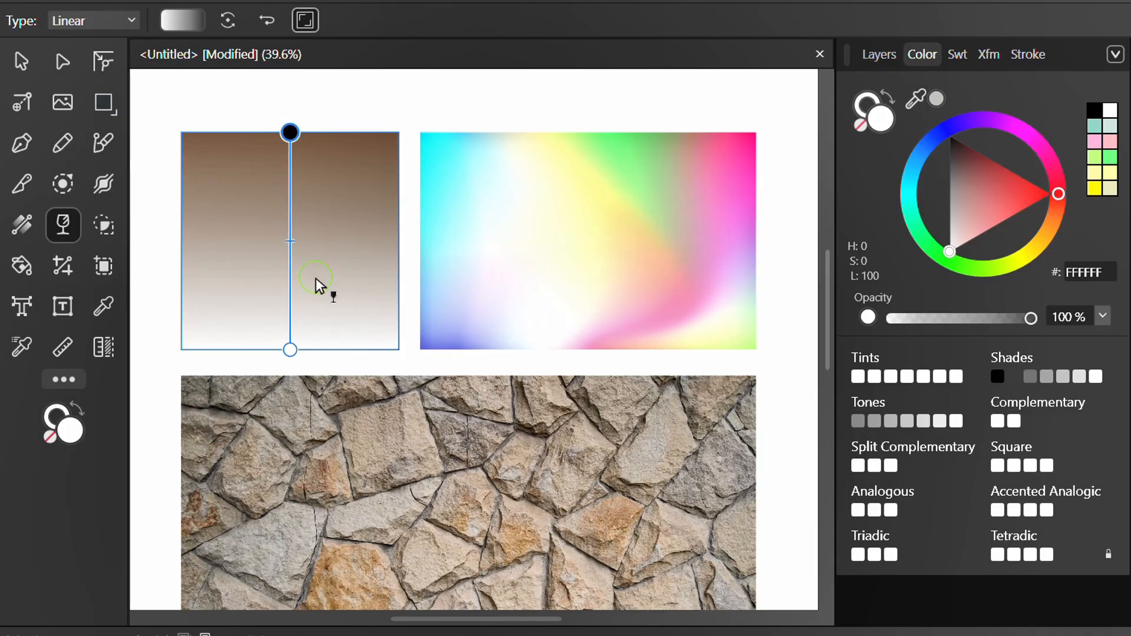
# Redirect the transparency diagonally from the square's lower-left to upper-right corner and shift its midpoint toward the lower left
pyautogui.moveTo(185, 349); pyautogui.dragTo(399, 132)
pyautogui.moveTo(291, 240); pyautogui.dragTo(261, 268)
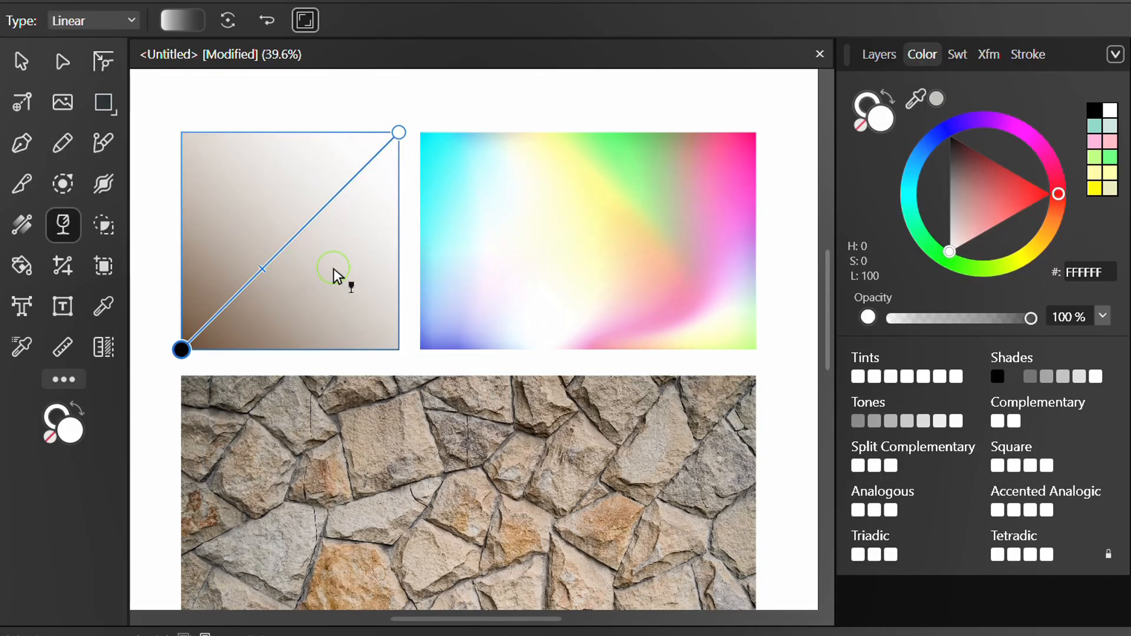
# Apply a linear transparency gradient to the multicolored mesh rectangle, running vertically from its top to bottom edge, and shift its midpoint slightly upward
pyautogui.click(624, 170)
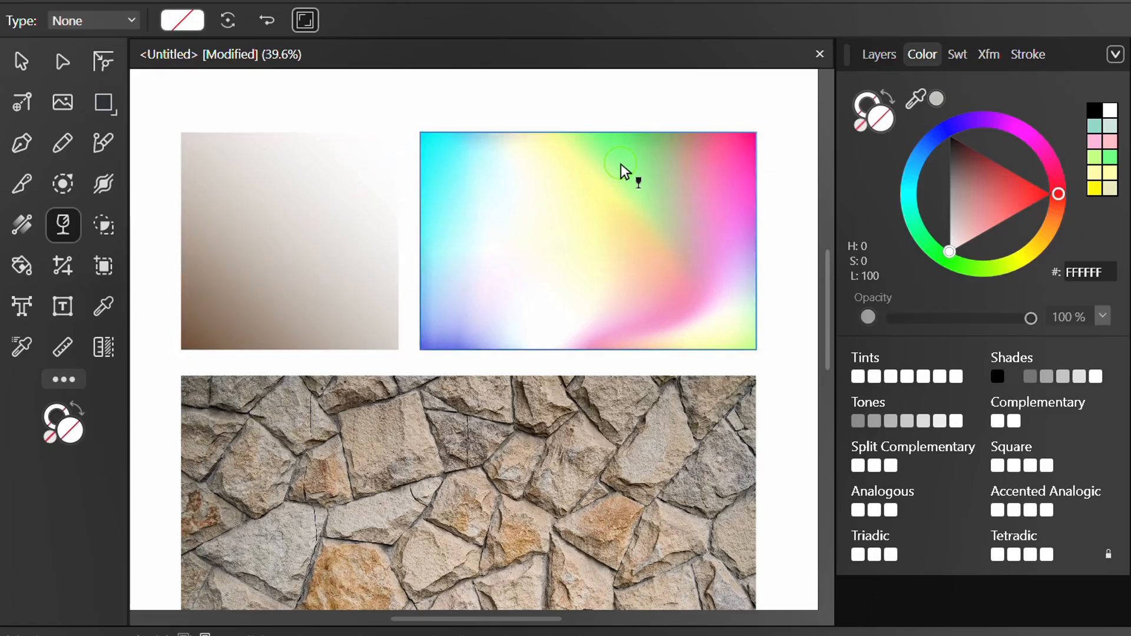
pyautogui.moveTo(588, 132); pyautogui.dragTo(586, 350)
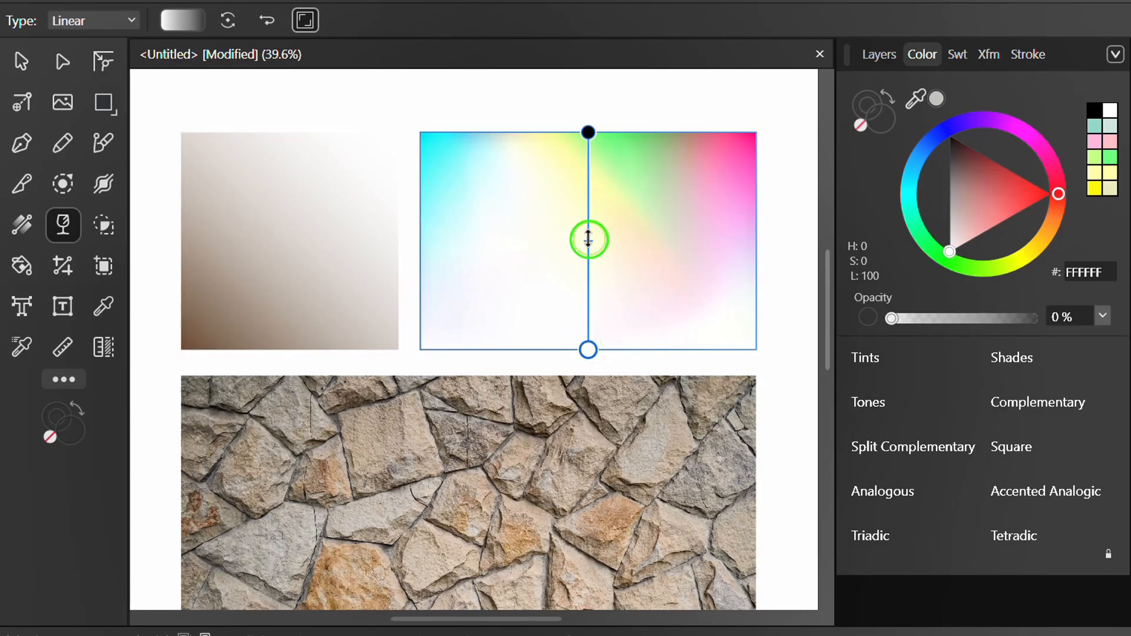
pyautogui.click(588, 239)
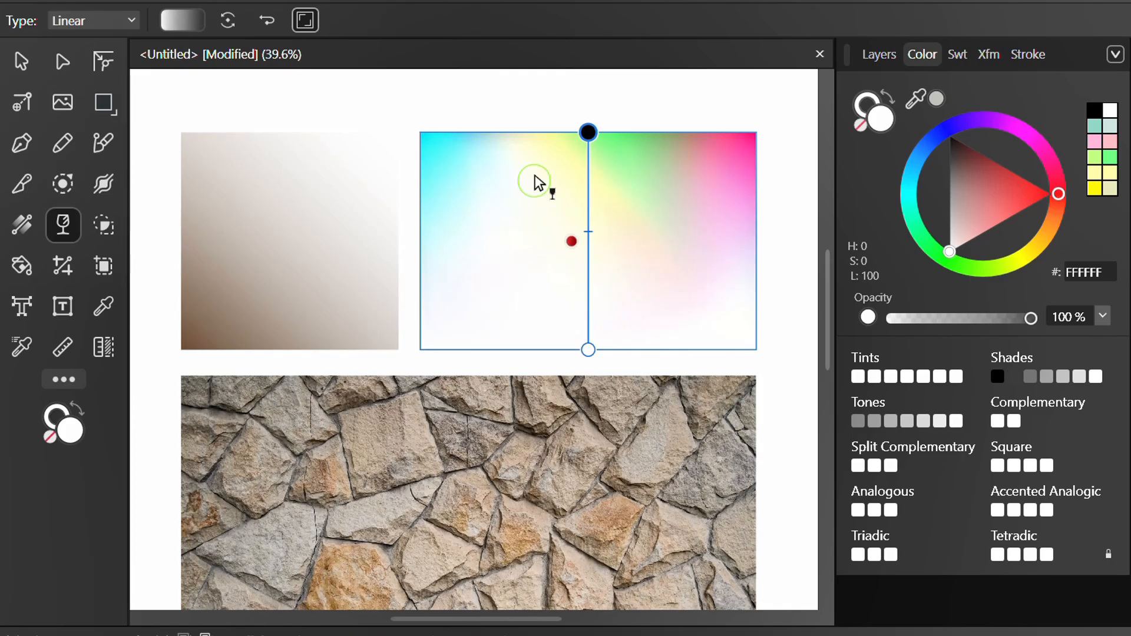
# Apply a linear transparency gradient to the stone-textured rectangle, running vertically from its top edge to its bottom edge
pyautogui.scroll(-2, 518, 141)
pyautogui.scroll(1, 517, 354)
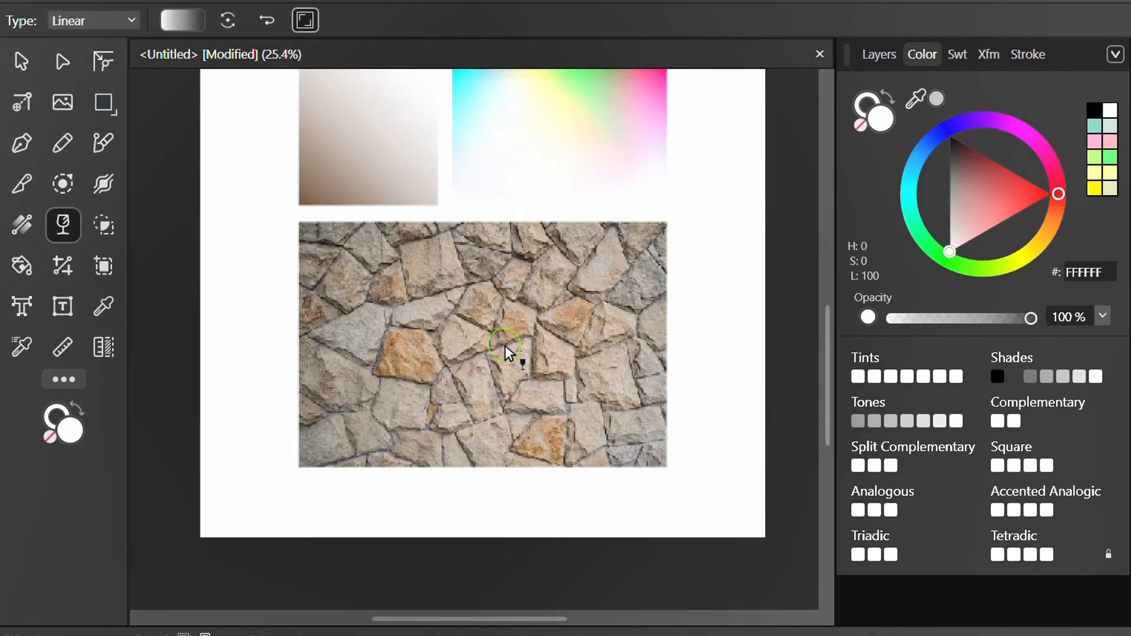
pyautogui.click(468, 317)
pyautogui.moveTo(492, 224); pyautogui.dragTo(483, 468)
pyautogui.scroll(1, 550, 386)
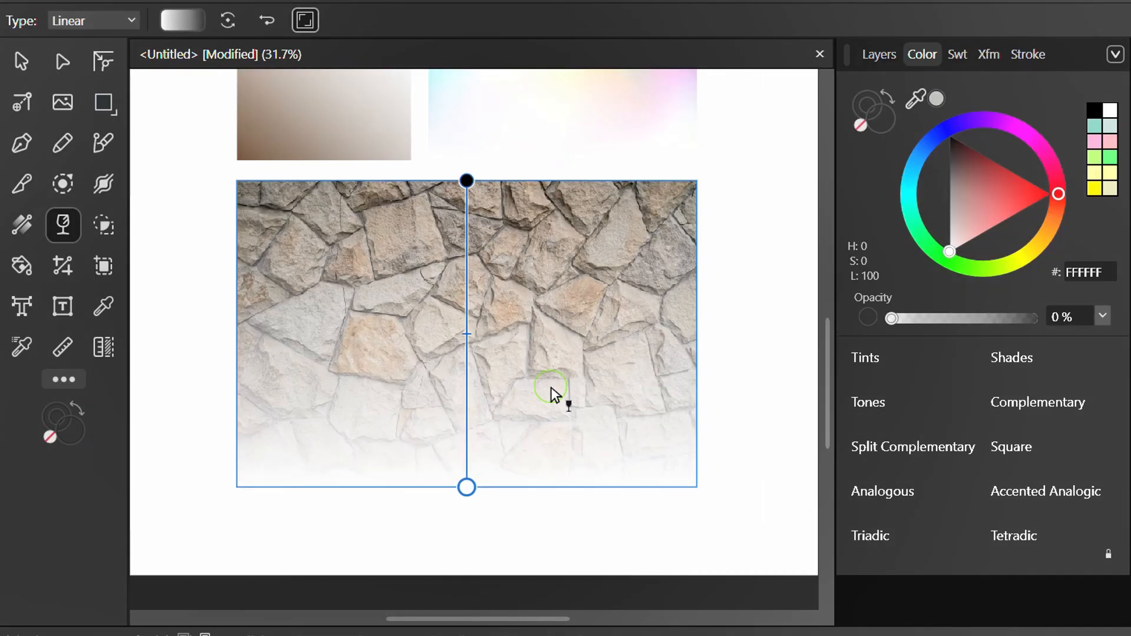
# Try out the opacity of the stone gradient's start and end stops, returning them to 100% and 0%
pyautogui.click(186, 25)
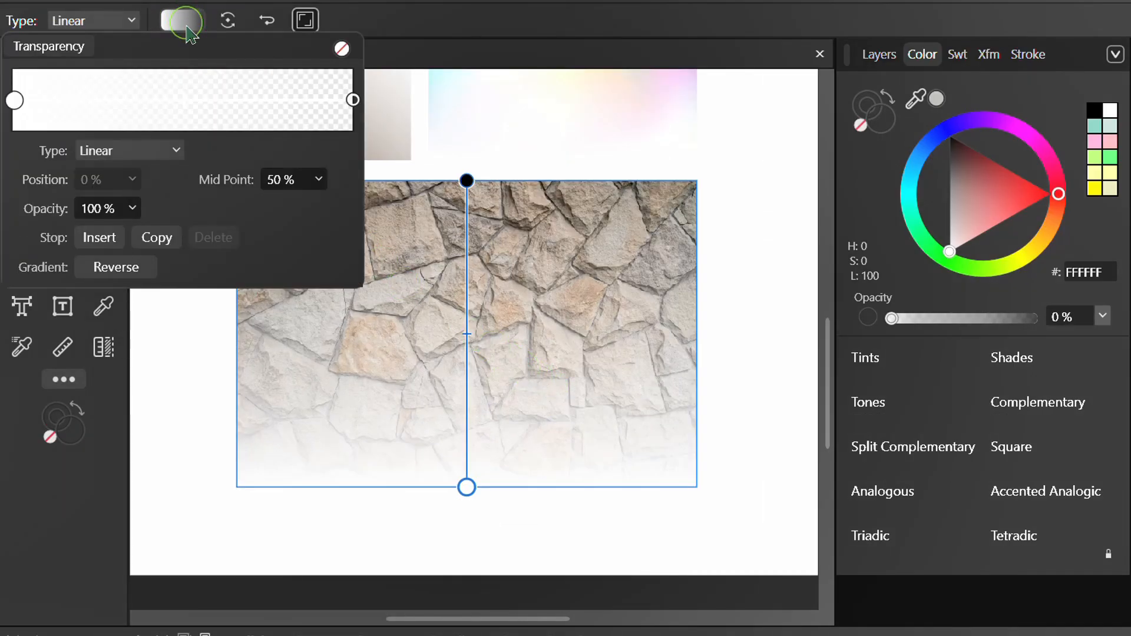
pyautogui.click(133, 208)
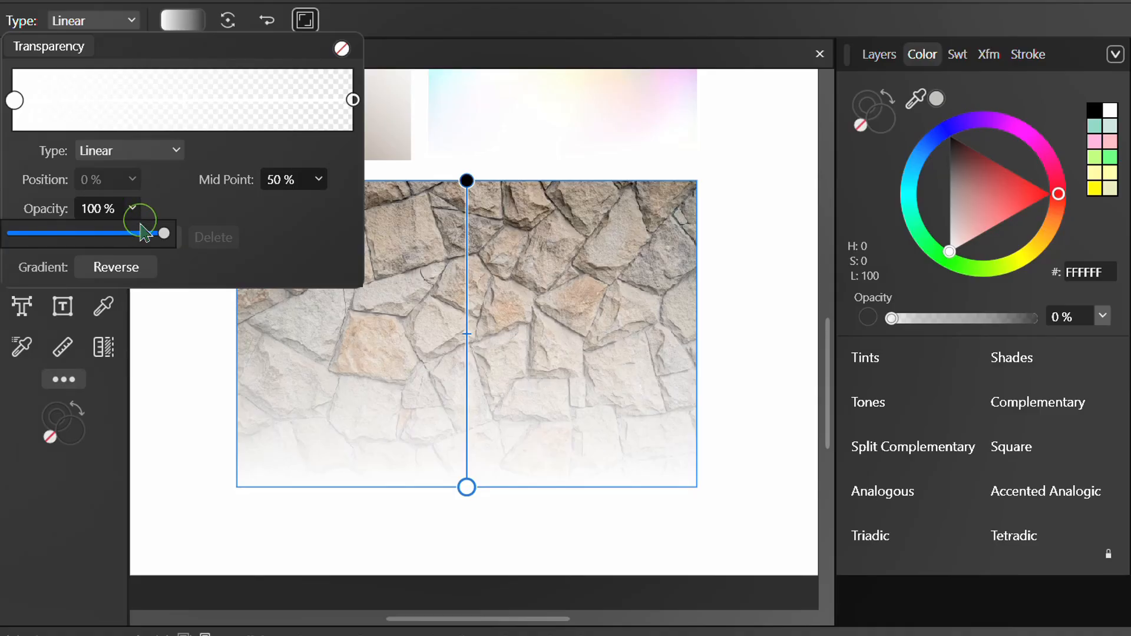
pyautogui.moveTo(117, 233); pyautogui.dragTo(191, 239)
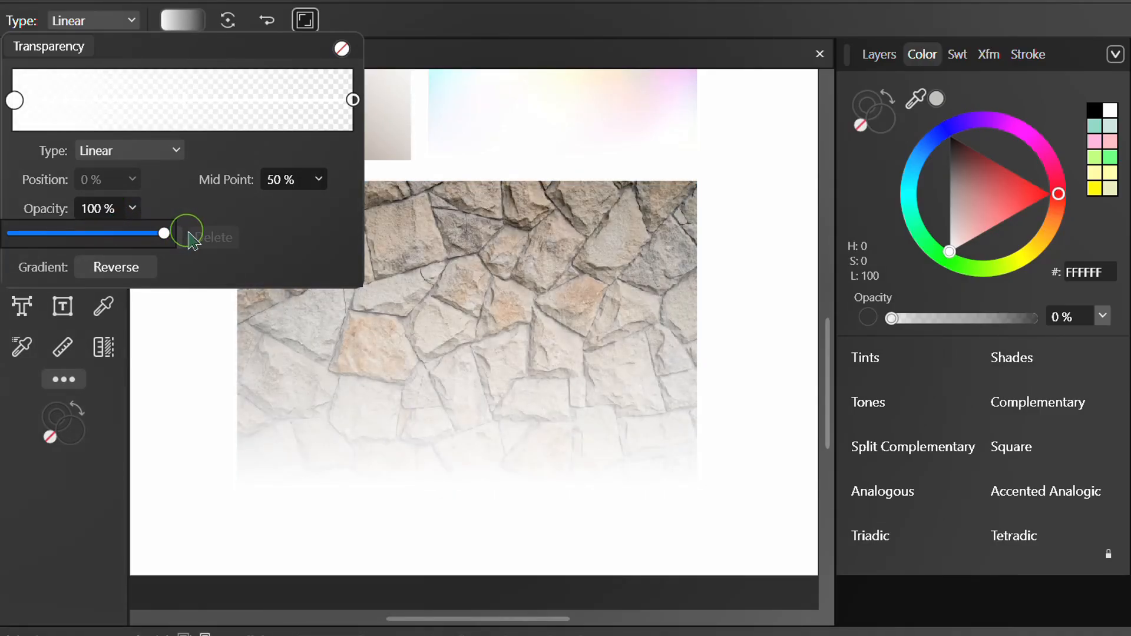
pyautogui.click(354, 101)
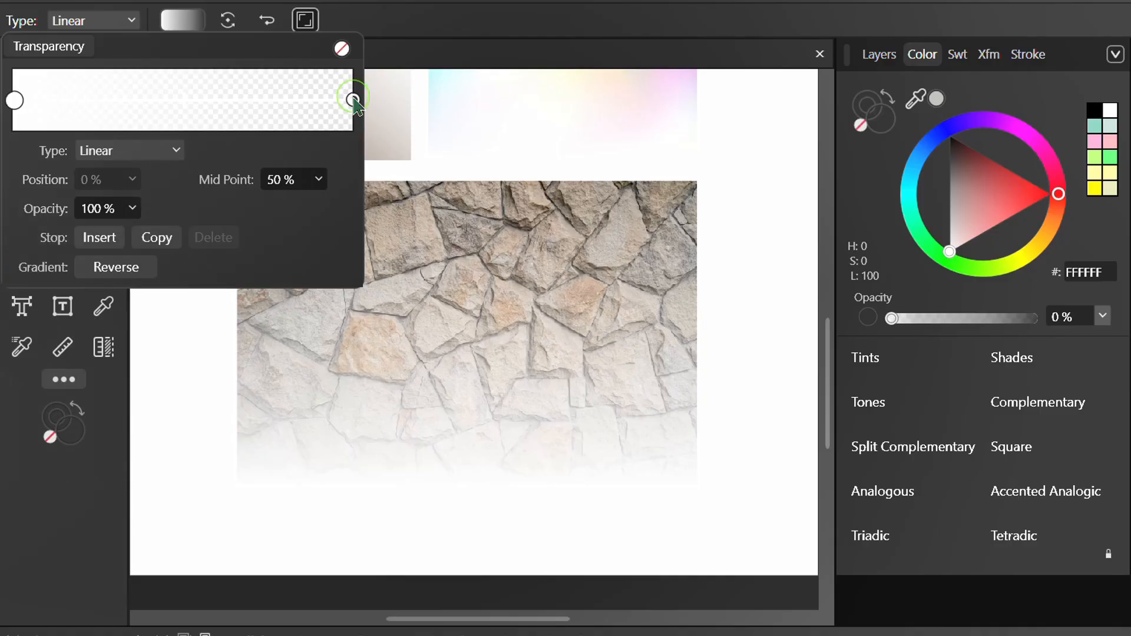
pyautogui.click(354, 101)
pyautogui.click(193, 243)
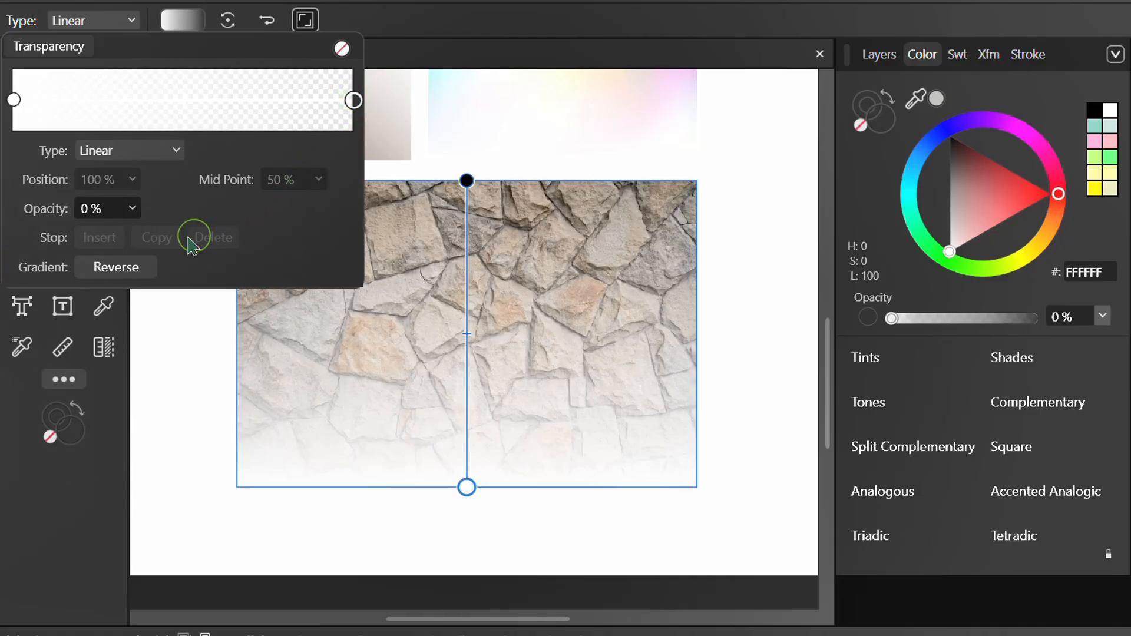
pyautogui.click(133, 208)
pyautogui.moveTo(139, 234)
pyautogui.mouseDown()
pyautogui.moveTo(227, 238)
pyautogui.moveTo(136, 234)
pyautogui.mouseUp()
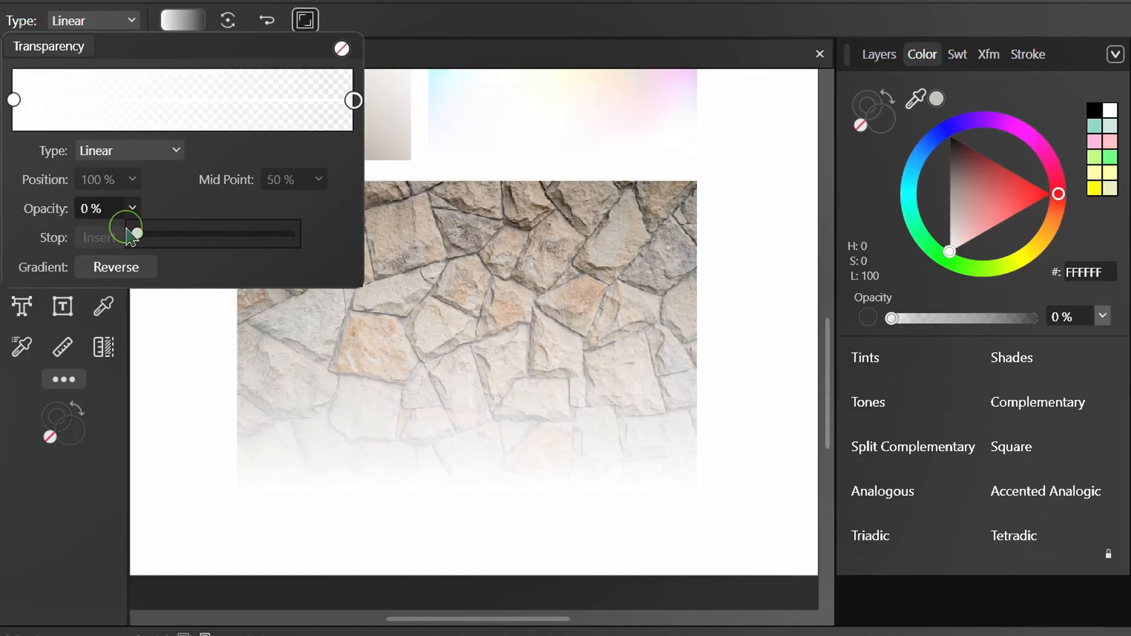
# Remove the transparency gradients from the stone-textured rectangle and the multicolored mesh rectangle
pyautogui.click(342, 49)
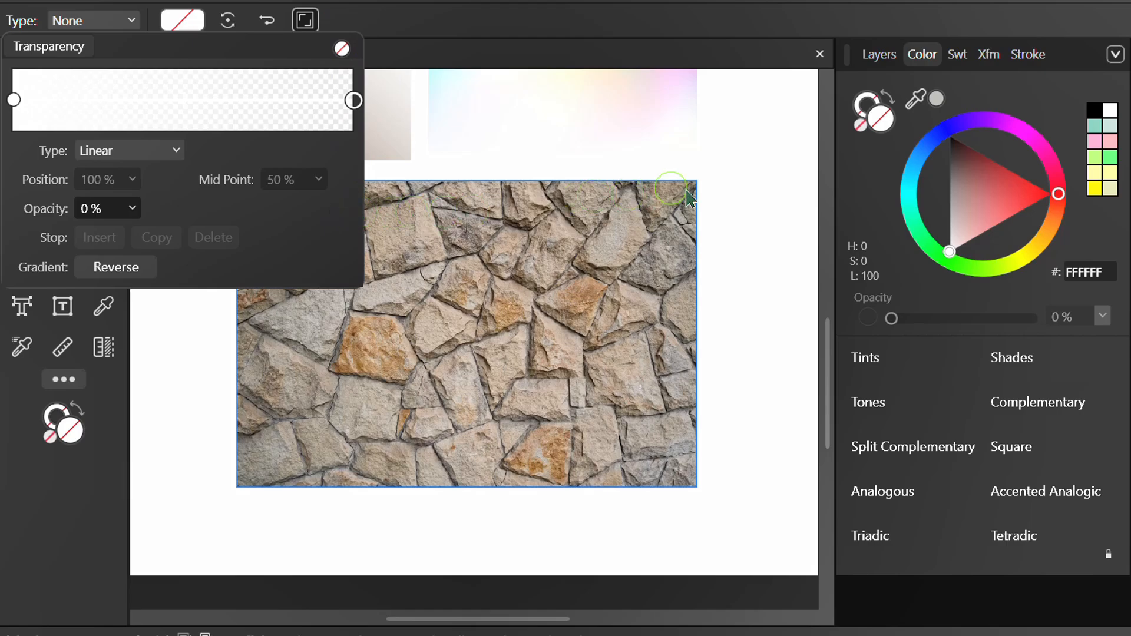
pyautogui.click(742, 176)
pyautogui.scroll(-2, 613, 377)
pyautogui.scroll(3, 616, 202)
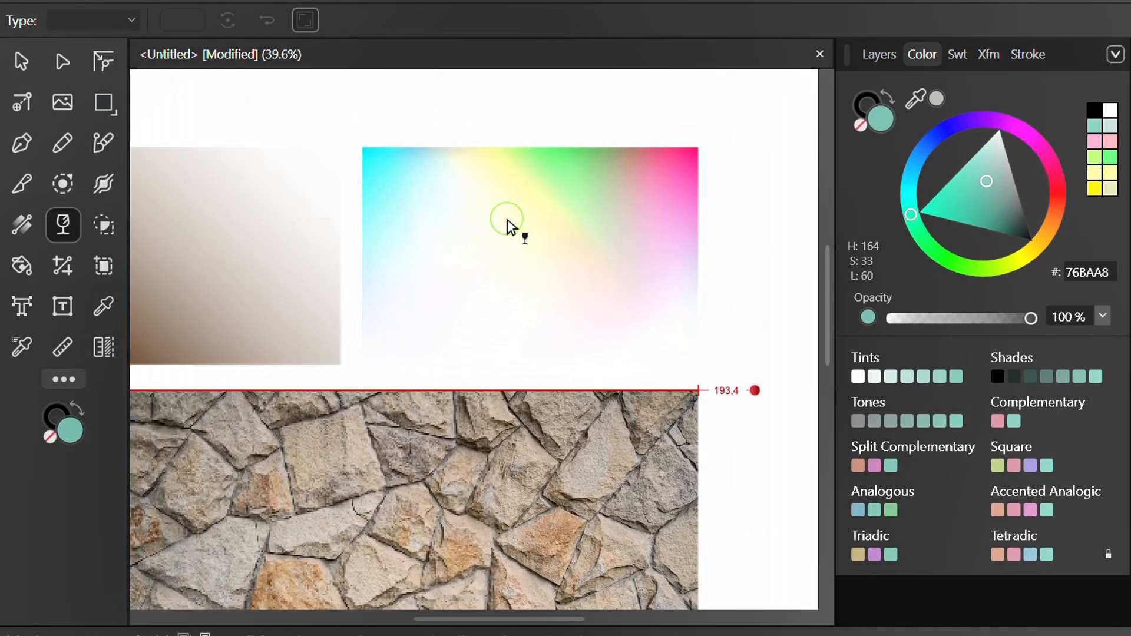
pyautogui.click(504, 222)
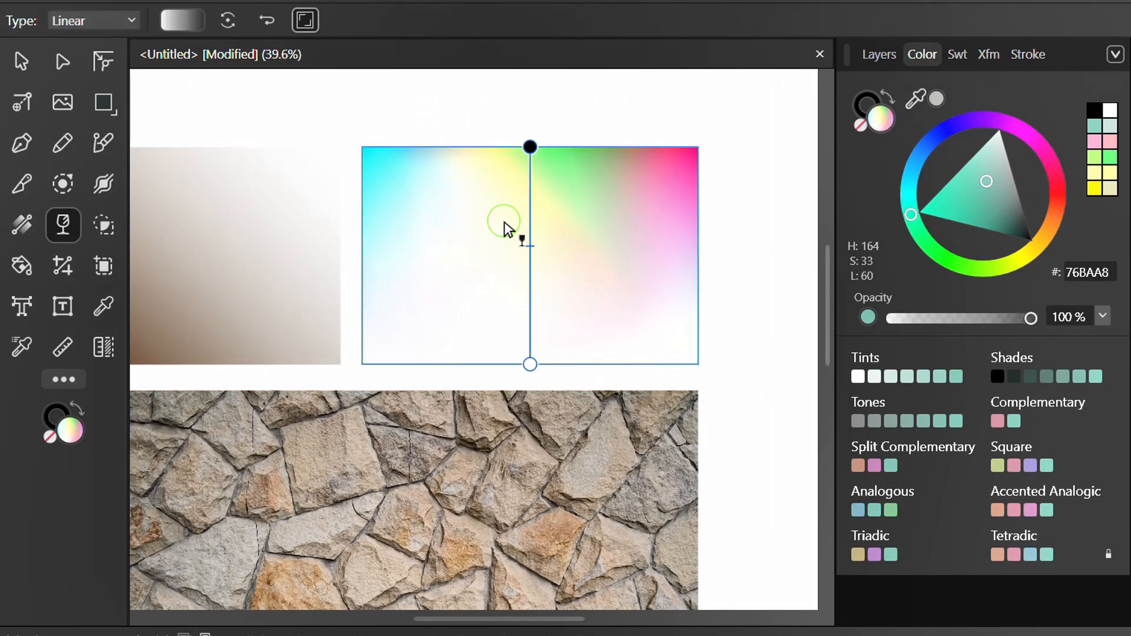
pyautogui.click(195, 22)
pyautogui.click(344, 49)
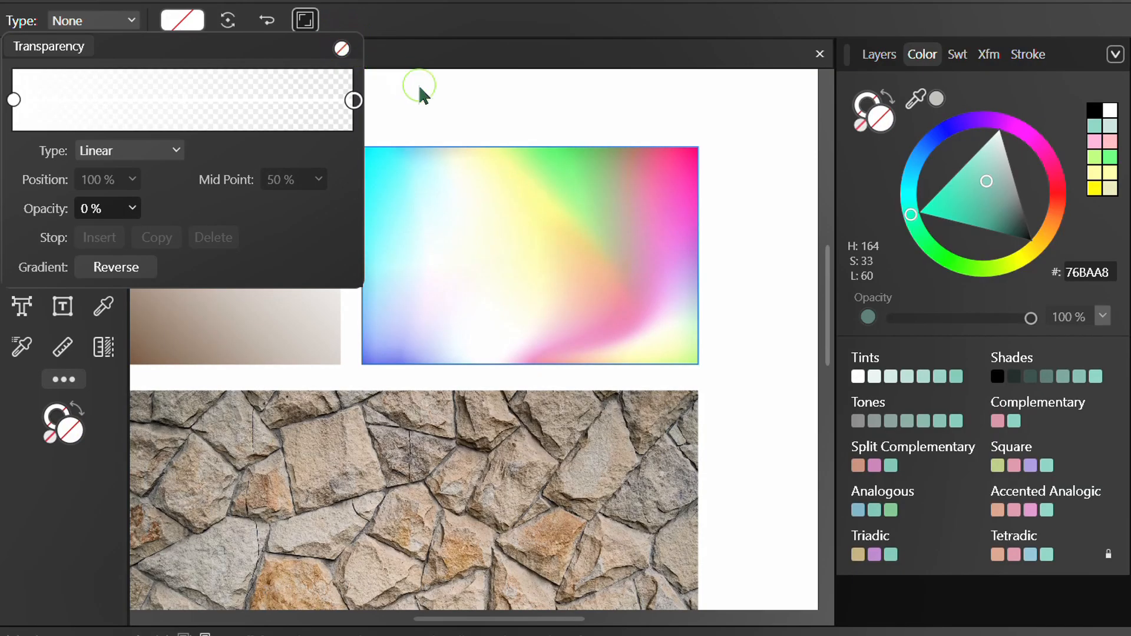
pyautogui.click(455, 101)
pyautogui.scroll(-2, 709, 222)
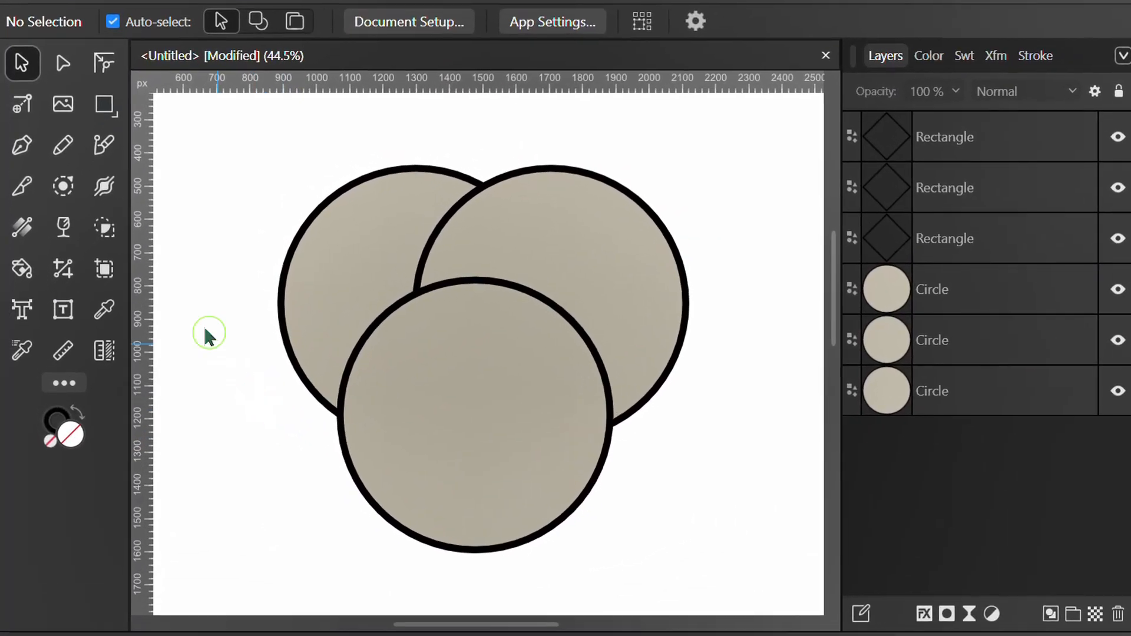
# Use the Shape Builder to merge regions of the three overlapping circles into three interlocking crescents around the center
pyautogui.click(106, 230)
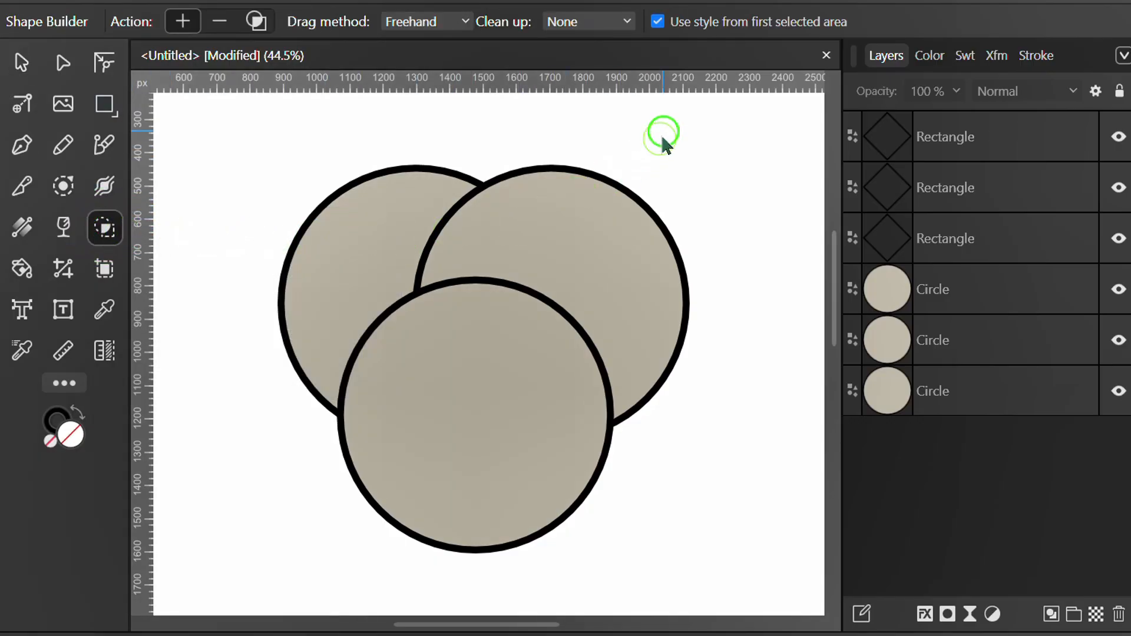
pyautogui.moveTo(663, 134); pyautogui.dragTo(356, 466)
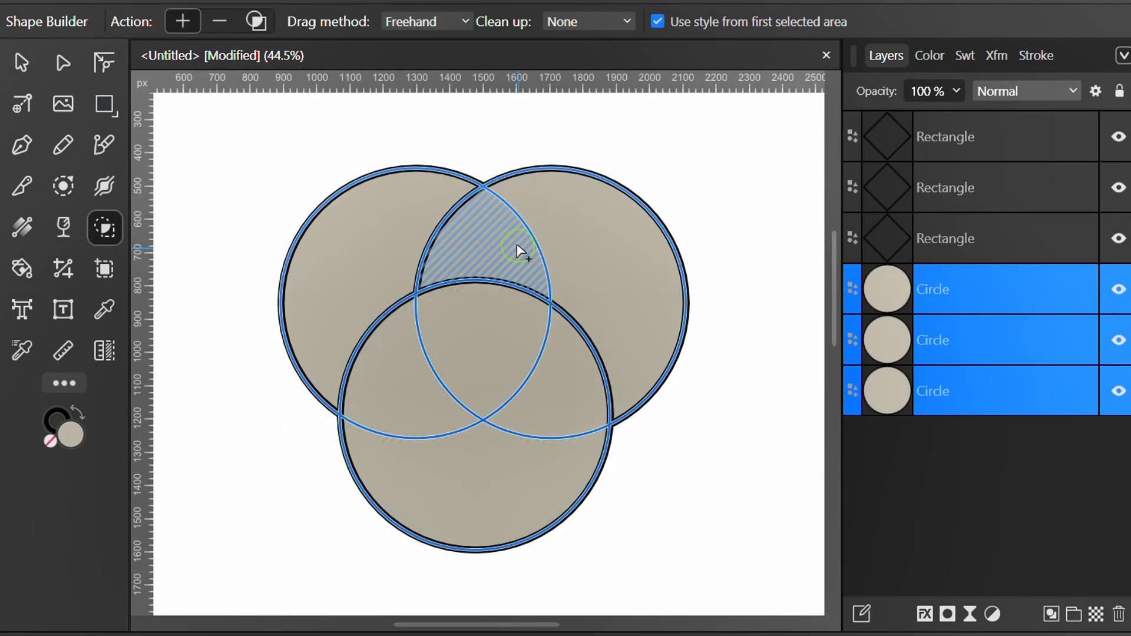
pyautogui.moveTo(504, 247)
pyautogui.mouseDown()
pyautogui.moveTo(542, 246)
pyautogui.moveTo(581, 274)
pyautogui.mouseUp()
pyautogui.moveTo(373, 249); pyautogui.dragTo(395, 377)
pyautogui.moveTo(545, 410)
pyautogui.mouseDown()
pyautogui.moveTo(524, 450)
pyautogui.moveTo(473, 489)
pyautogui.mouseUp()
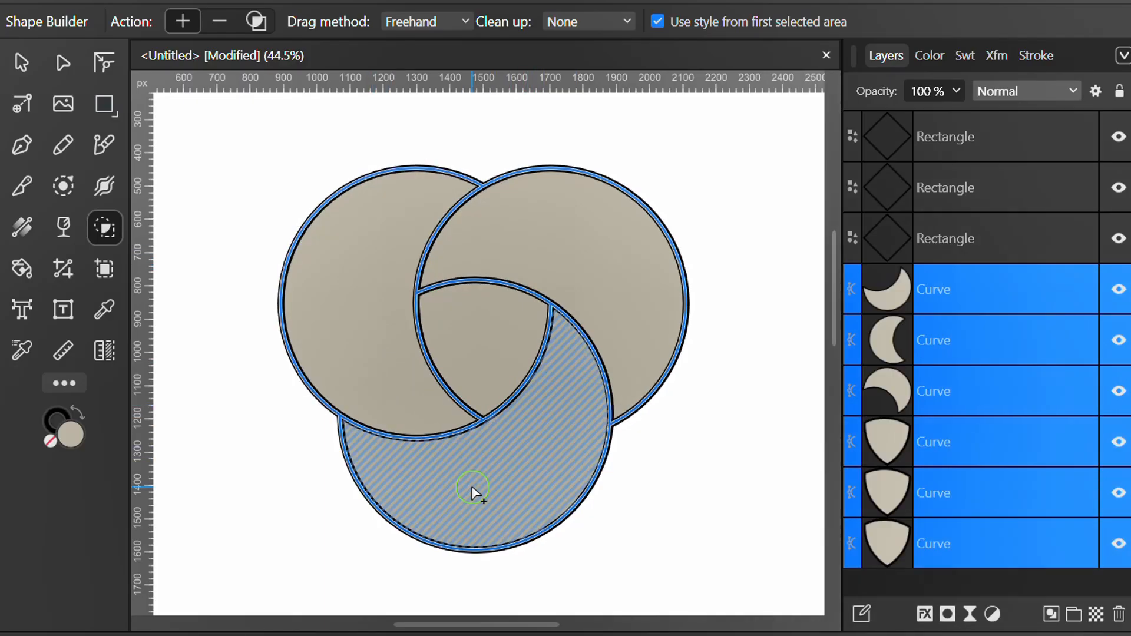
# Delete the stacked shapes in the center of the three crescents with the Shape Builder and deselect the crescents
pyautogui.press('alt')
pyautogui.keyDown('alt'); pyautogui.click(482, 356); pyautogui.keyUp('alt')
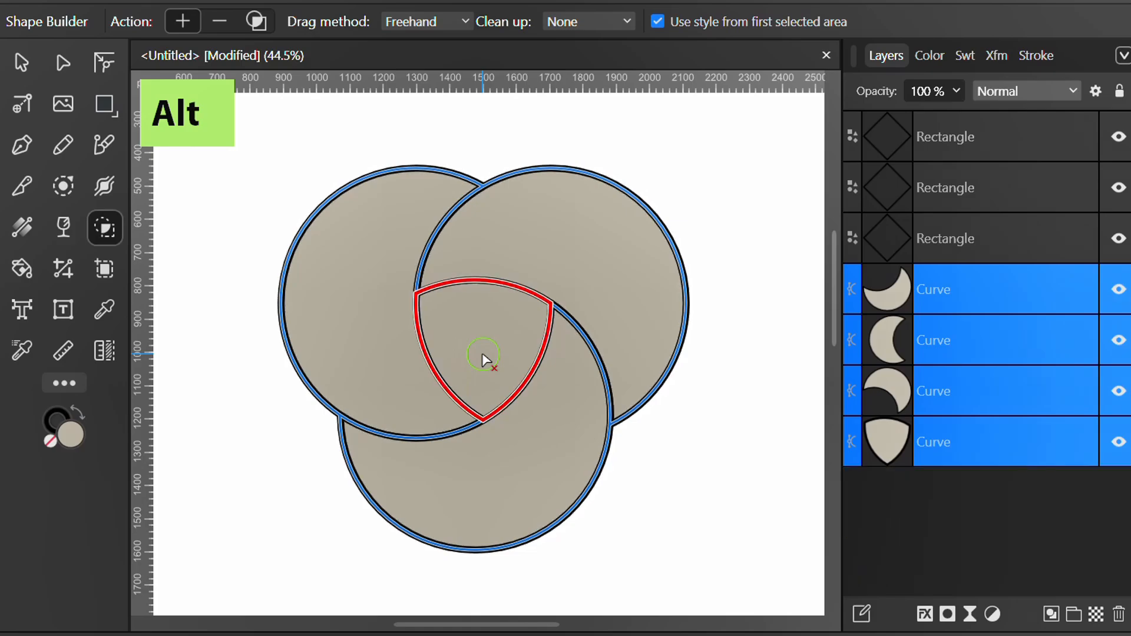
pyautogui.keyDown('alt'); pyautogui.click(483, 357); pyautogui.keyUp('alt')
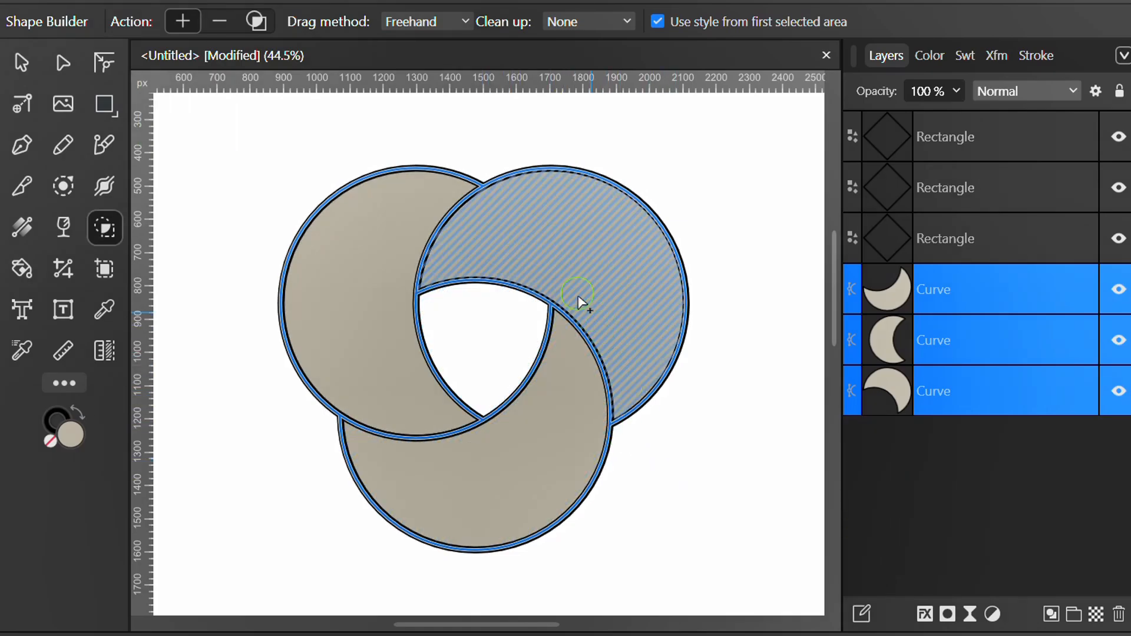
pyautogui.scroll(-5, 571, 289)
pyautogui.scroll(4, 501, 357)
pyautogui.press('v')
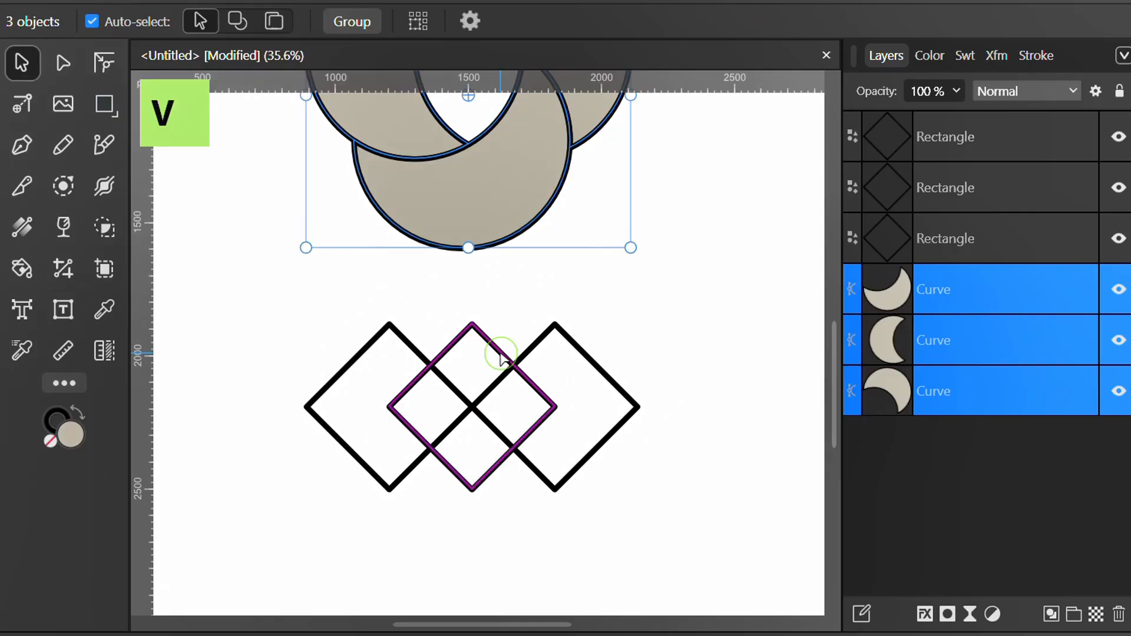
pyautogui.click(529, 534)
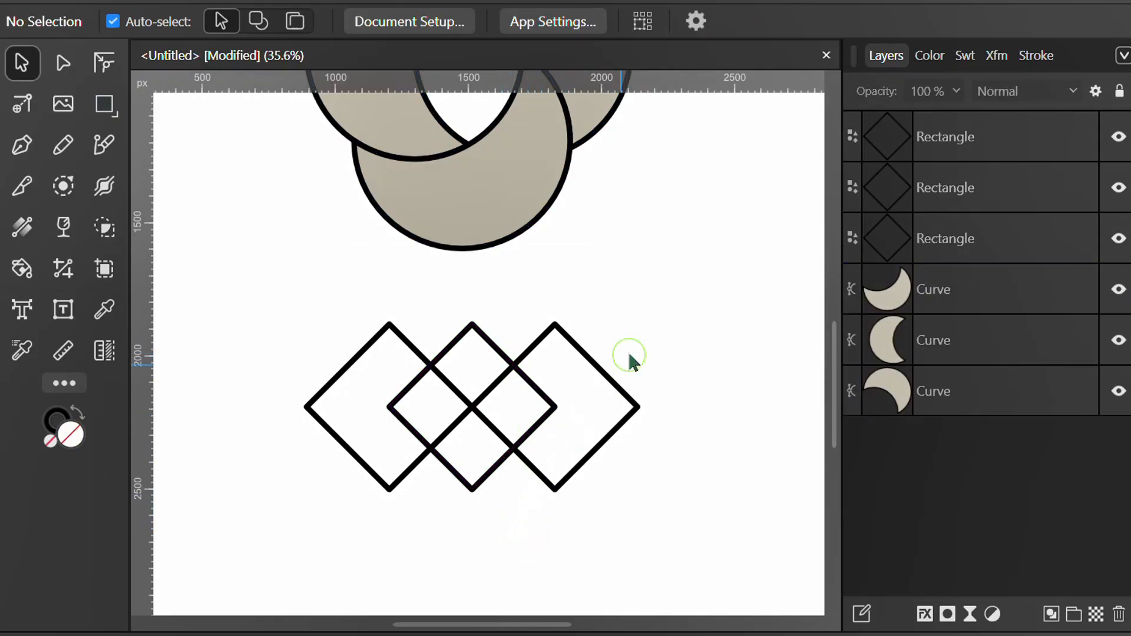
# Remove line segments from the three overlapping diamonds with the Shape Builder, leaving a small diamond and a notched arrow shape, and deselect
pyautogui.moveTo(652, 309); pyautogui.dragTo(348, 498)
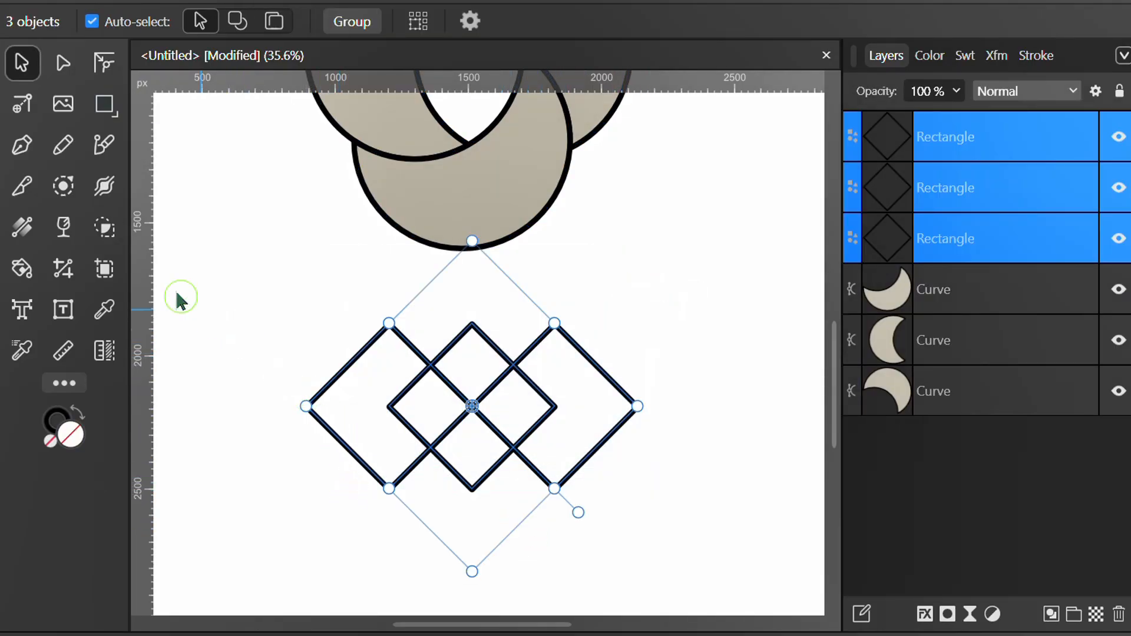
pyautogui.click(104, 227)
pyautogui.scroll(1, 337, 518)
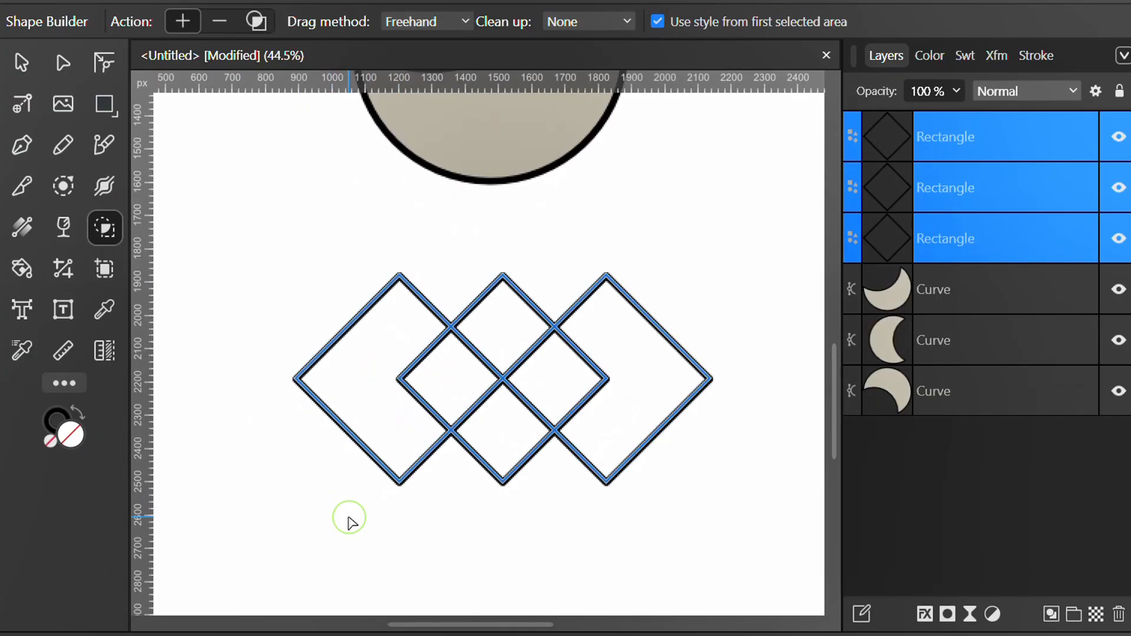
pyautogui.press('alt')
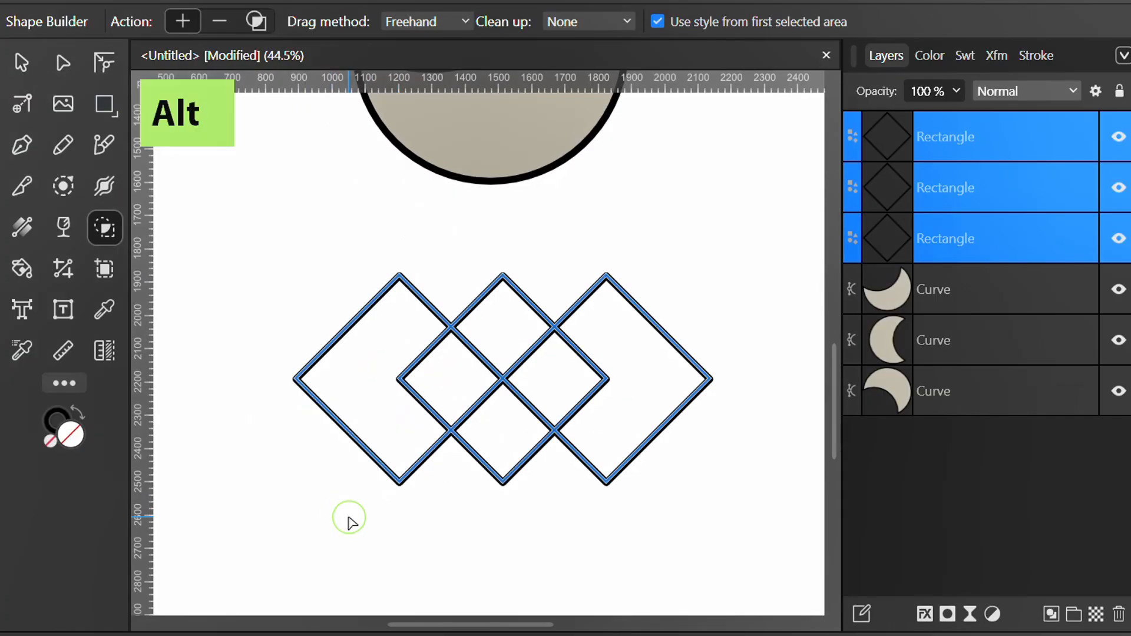
pyautogui.click(412, 467)
pyautogui.click(487, 300)
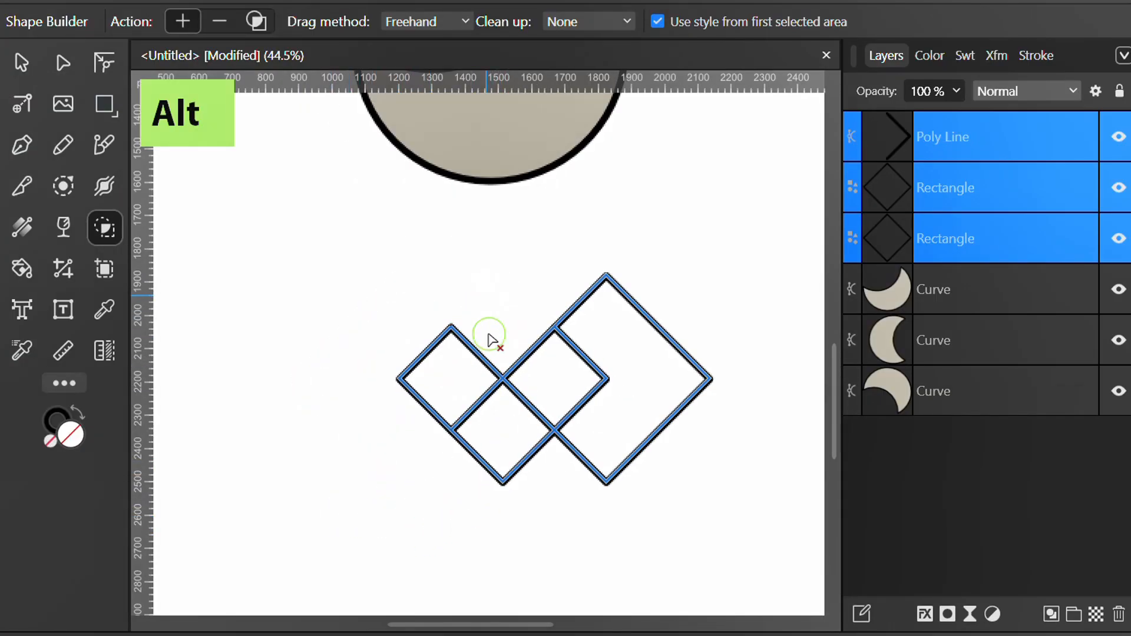
pyautogui.click(521, 471)
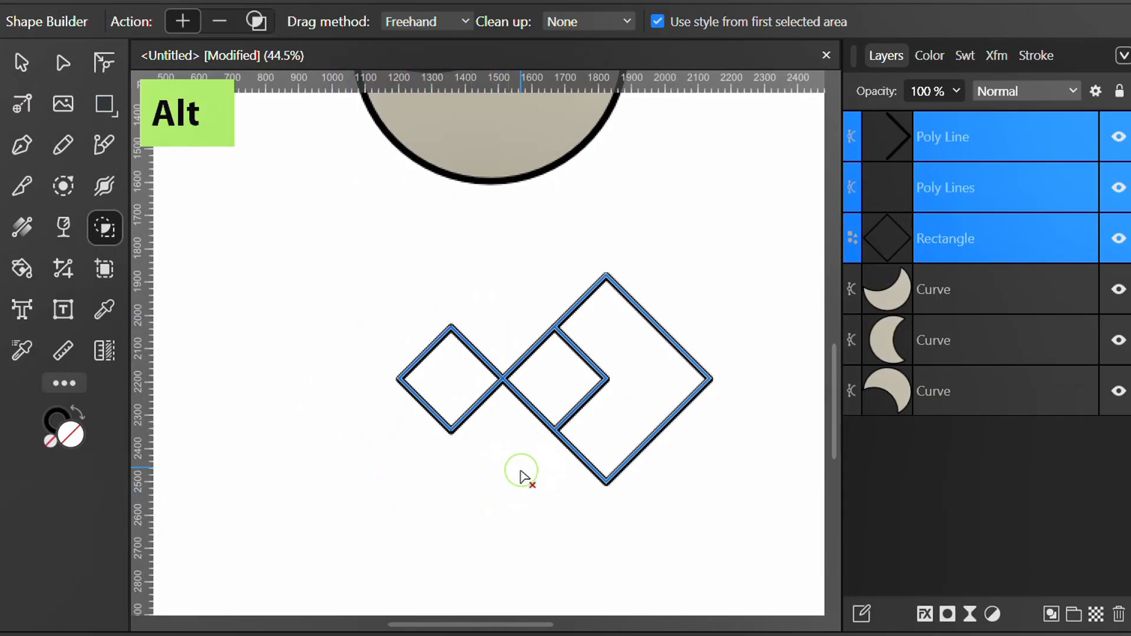
pyautogui.click(521, 363)
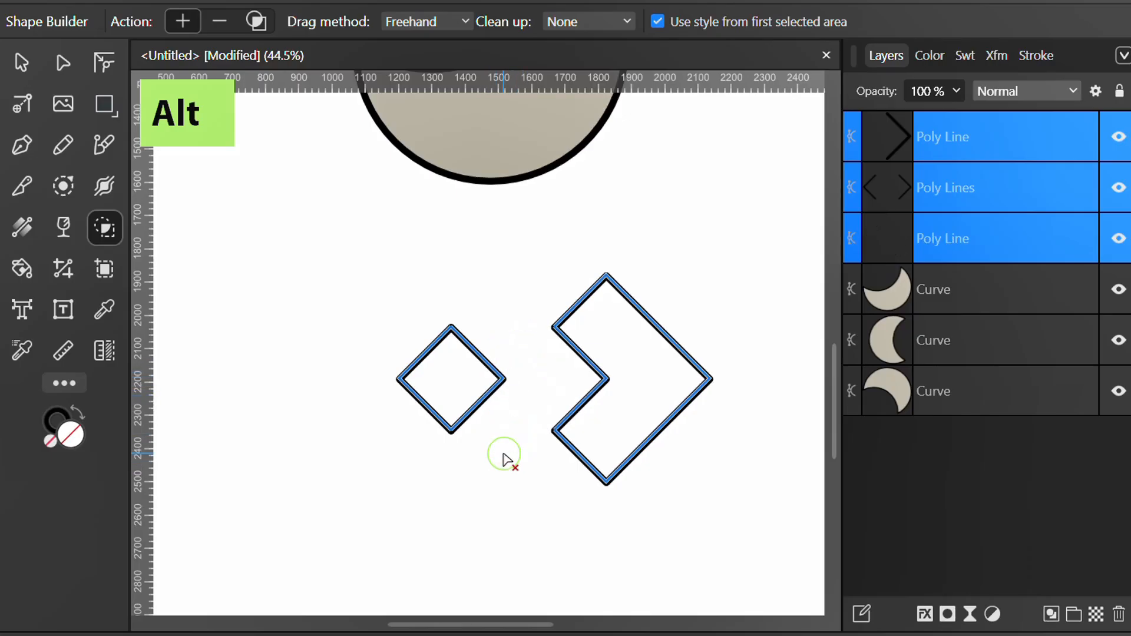
pyautogui.press('v')
pyautogui.click(423, 514)
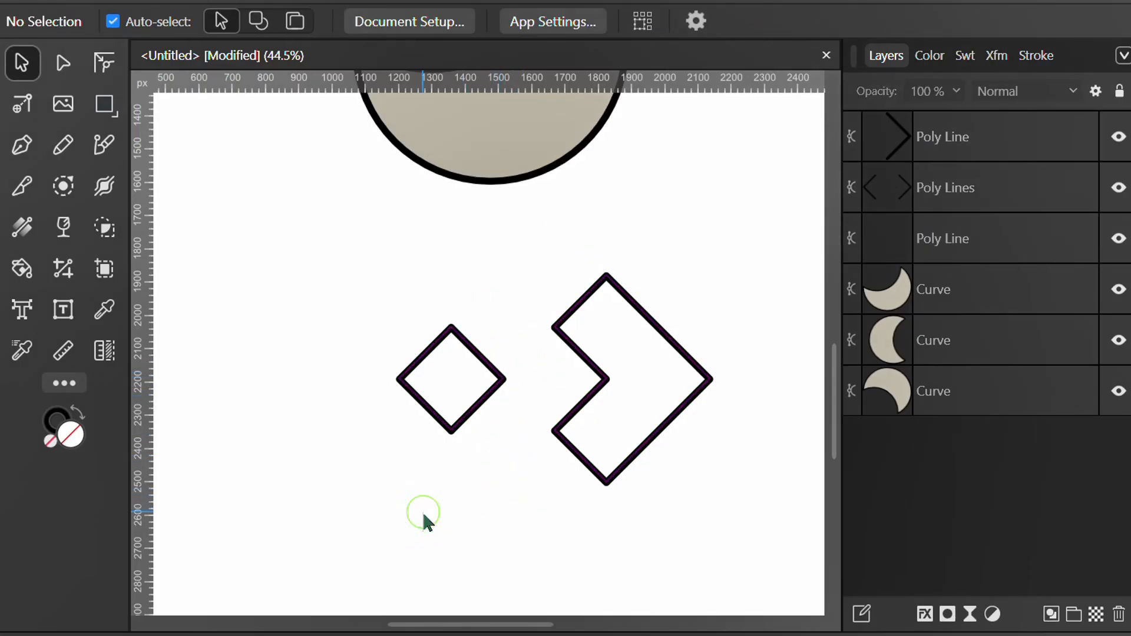